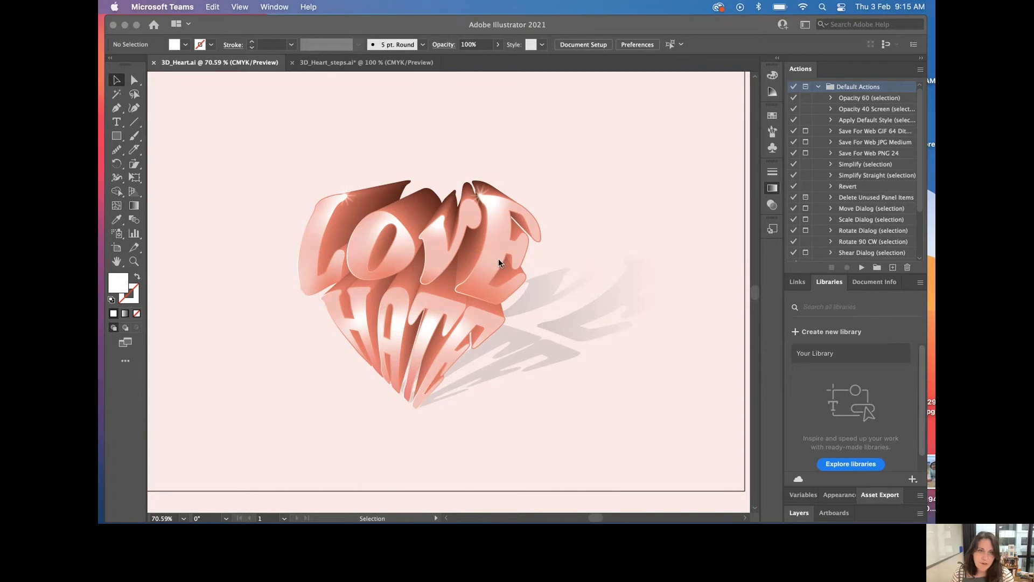
Step: Switch to the open 3D_Heart_steps.ai document
scroll(403, 122, down, 1)
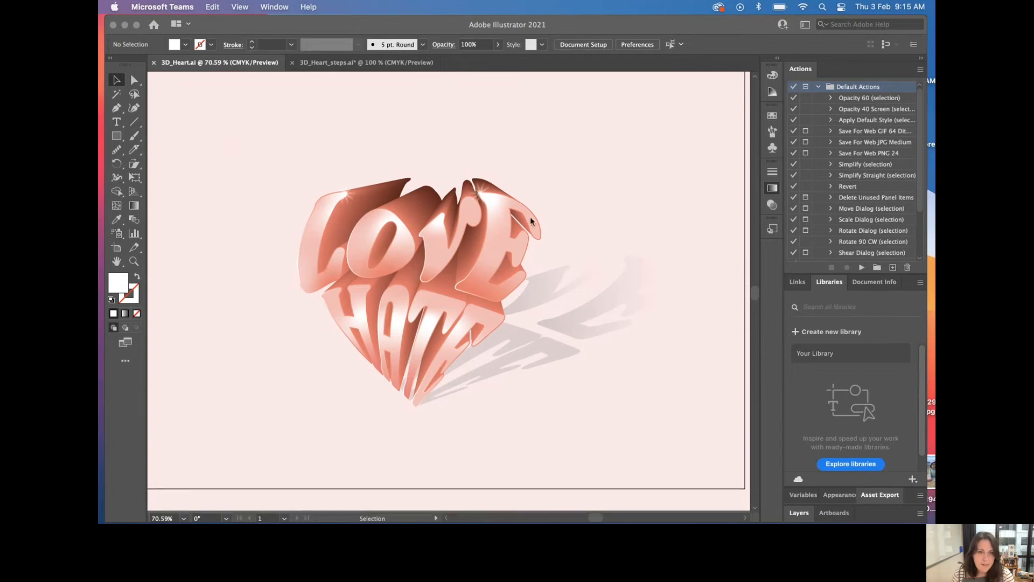
click(352, 61)
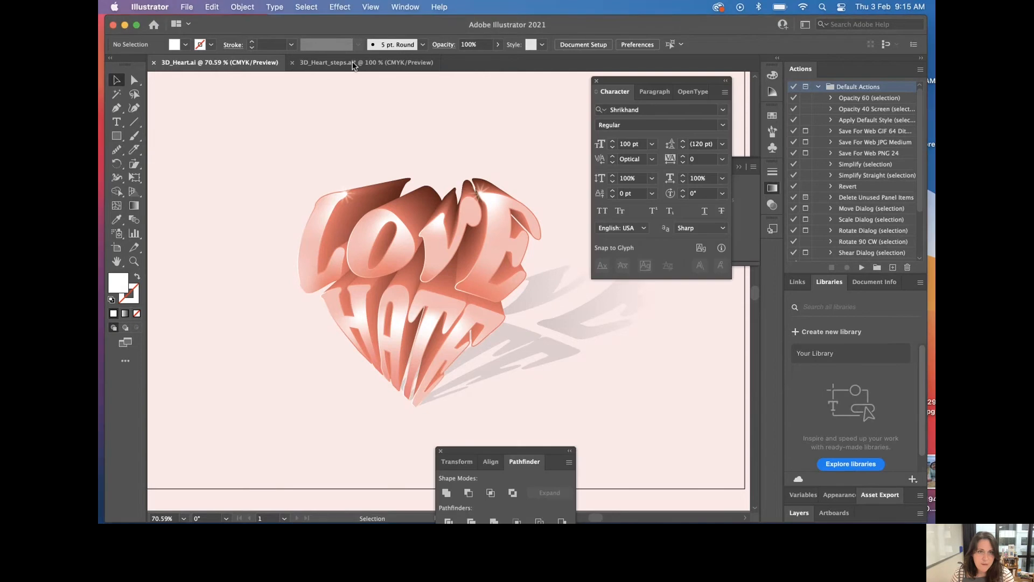
click(353, 61)
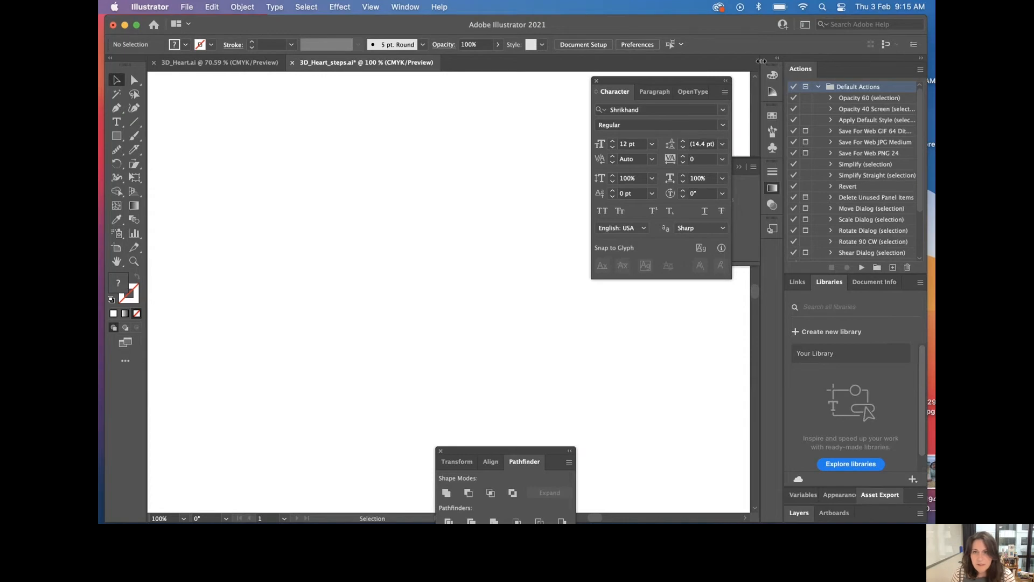
Step: Collapse the docked panels to icons and stack the floating Character and Pathfinder panels at the edge of the canvas
click(778, 59)
click(778, 58)
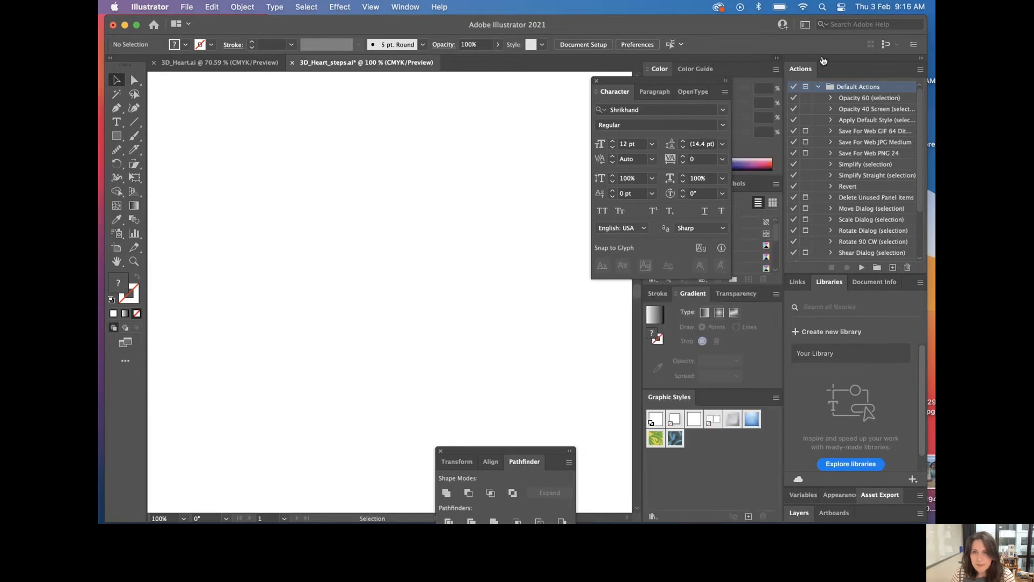
click(920, 57)
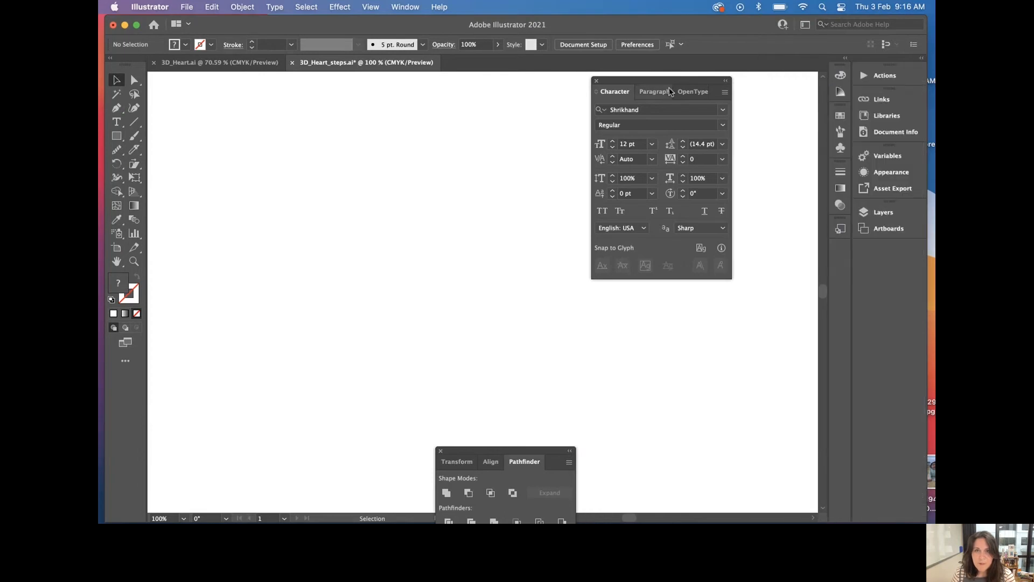
drag(671, 82, 762, 69)
drag(515, 452, 759, 270)
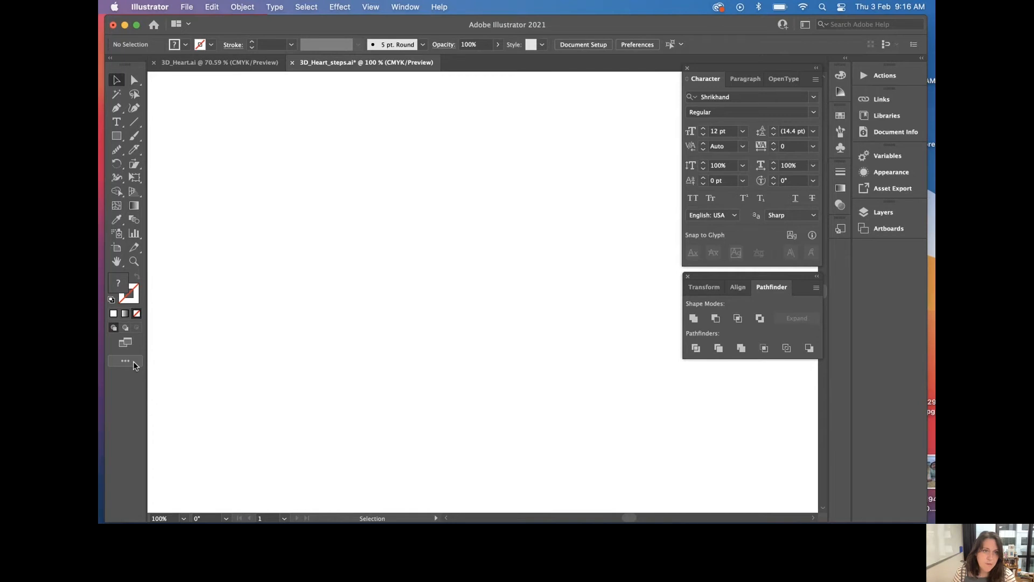
Step: Create a rectangle 5 cm wide and 8 cm high in the middle of the canvas
click(115, 138)
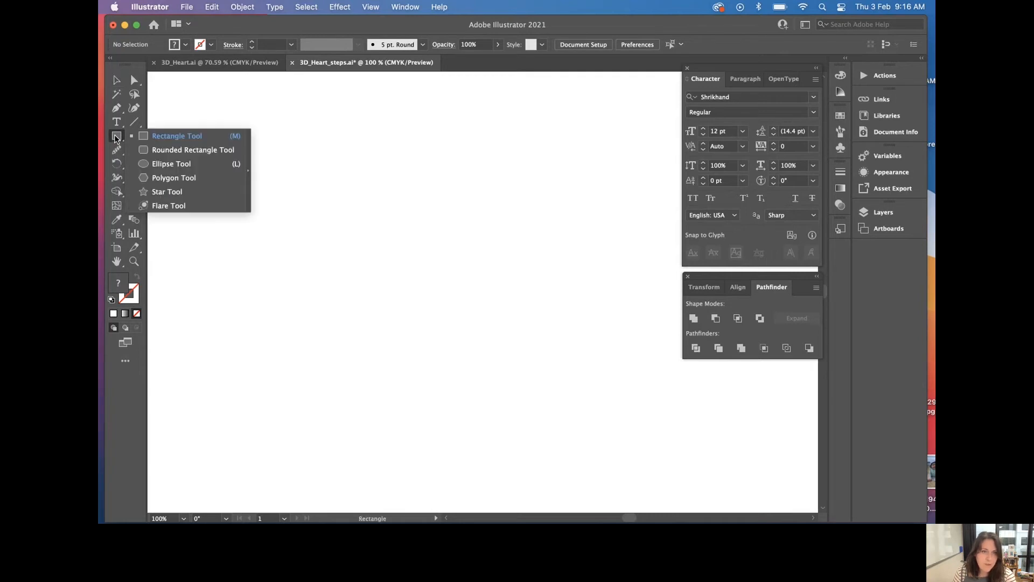
click(173, 140)
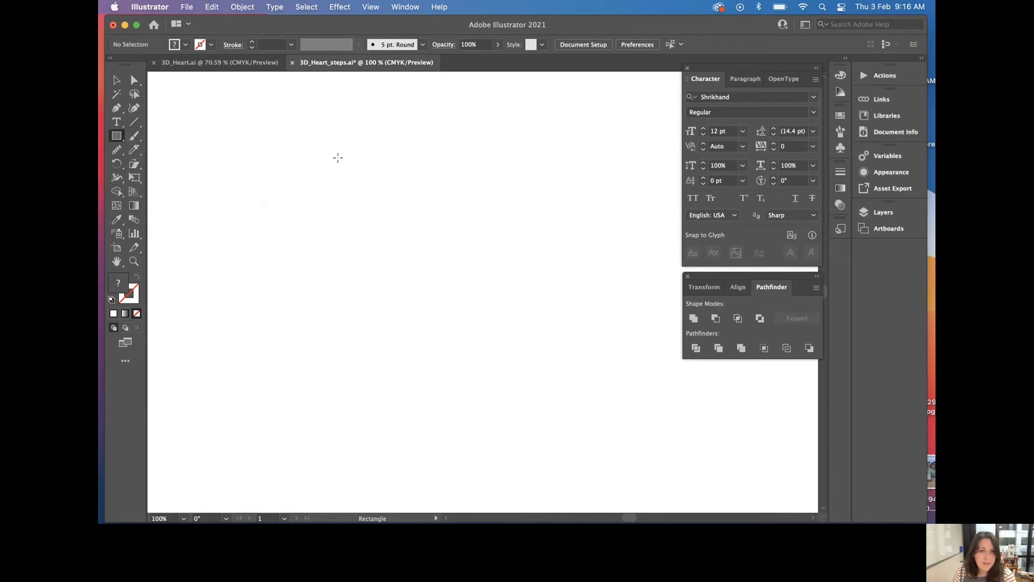
click(332, 185)
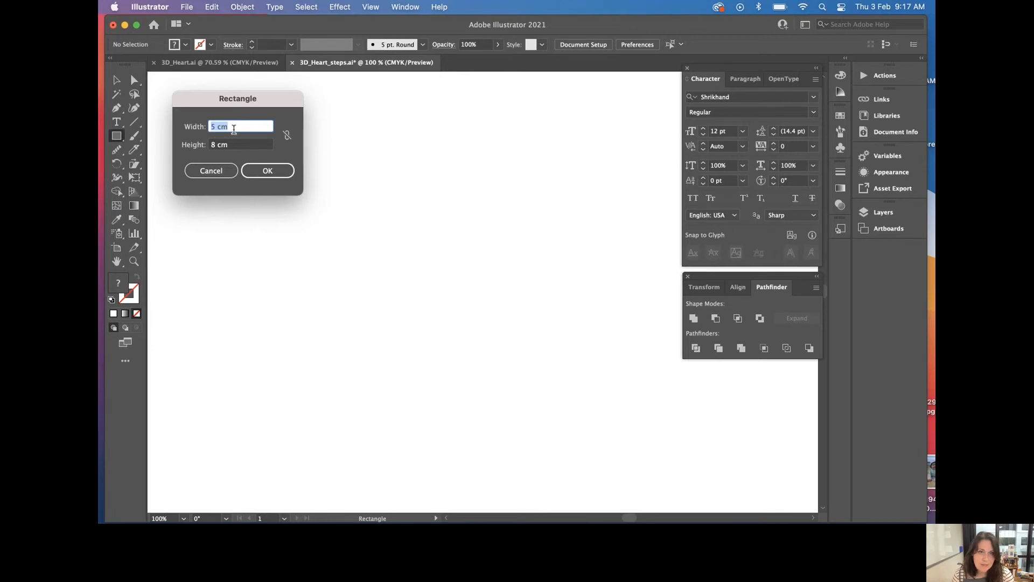
click(265, 171)
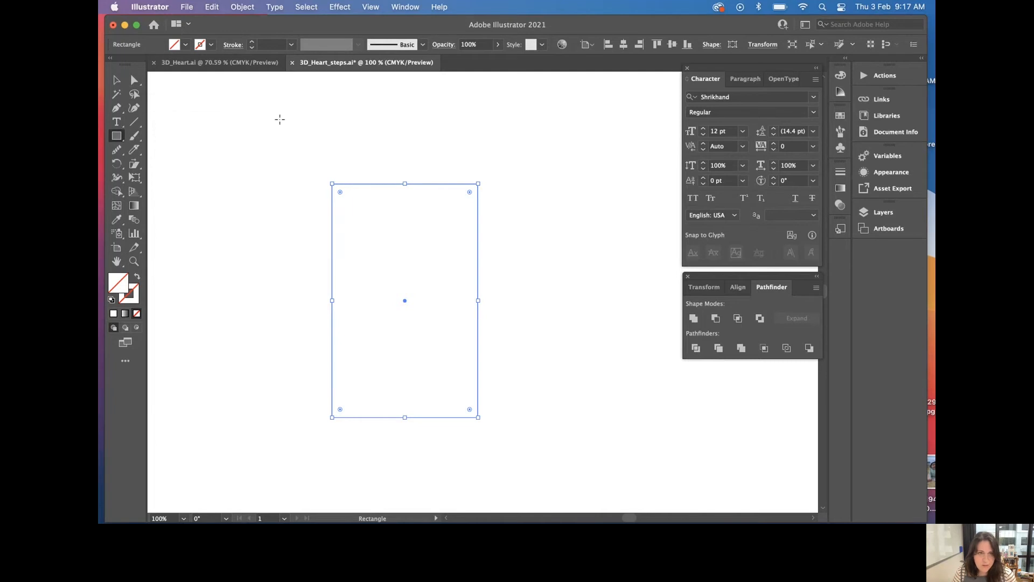
key(a)
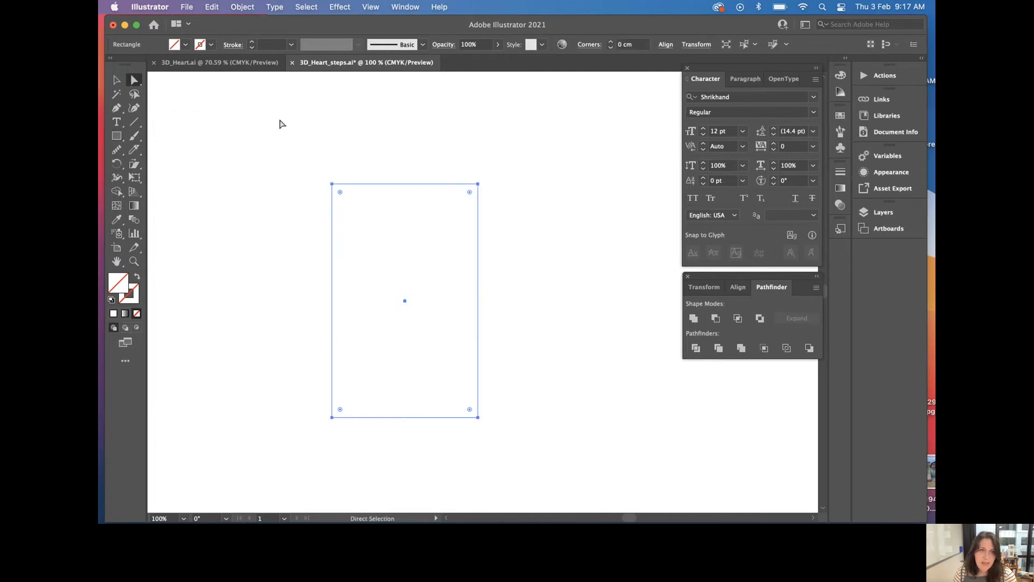
drag(279, 119, 521, 242)
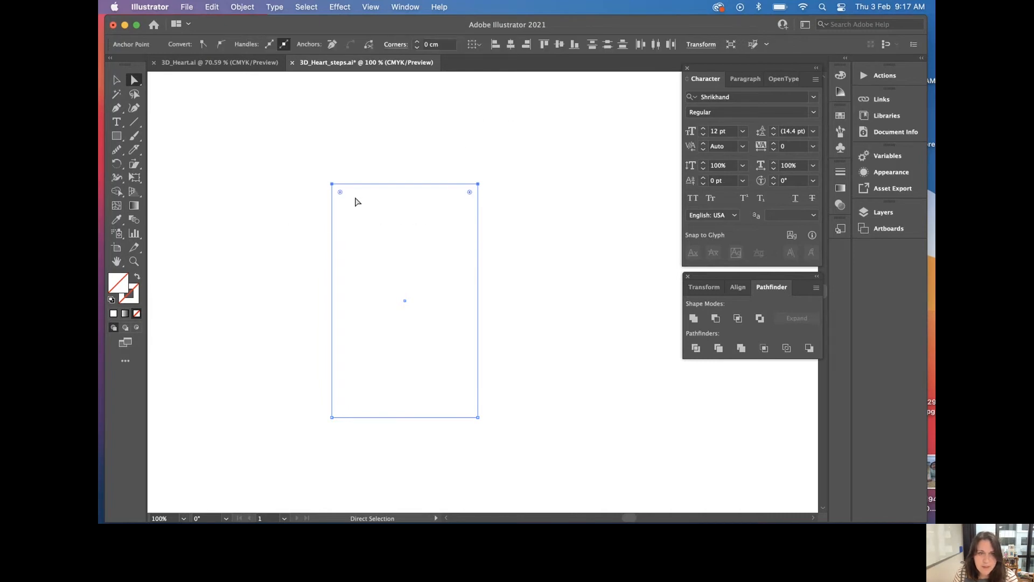
click(117, 79)
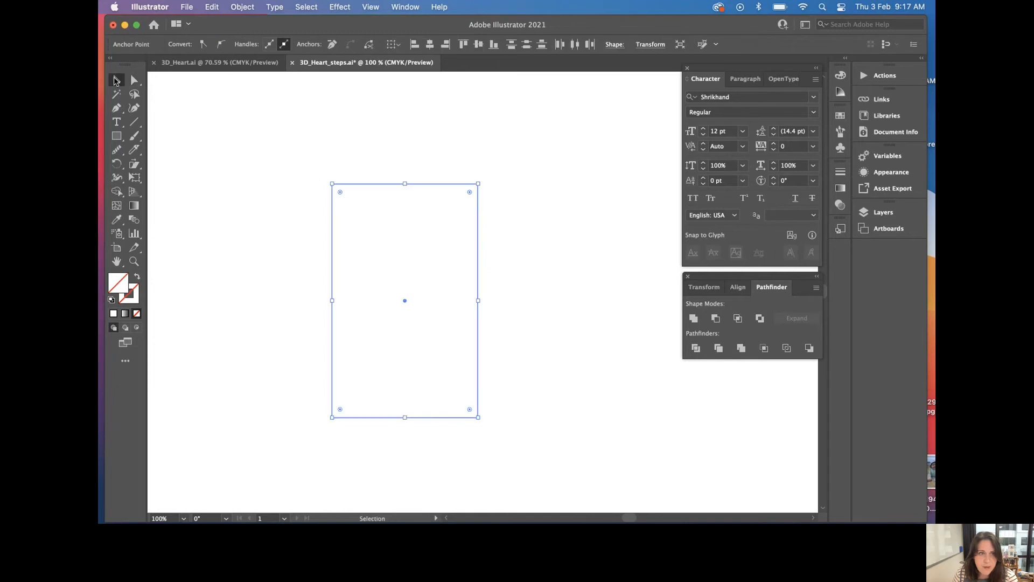
Step: Apply the black [Registration] swatch to the rectangle's stroke and deselect it
click(399, 187)
drag(311, 154, 513, 334)
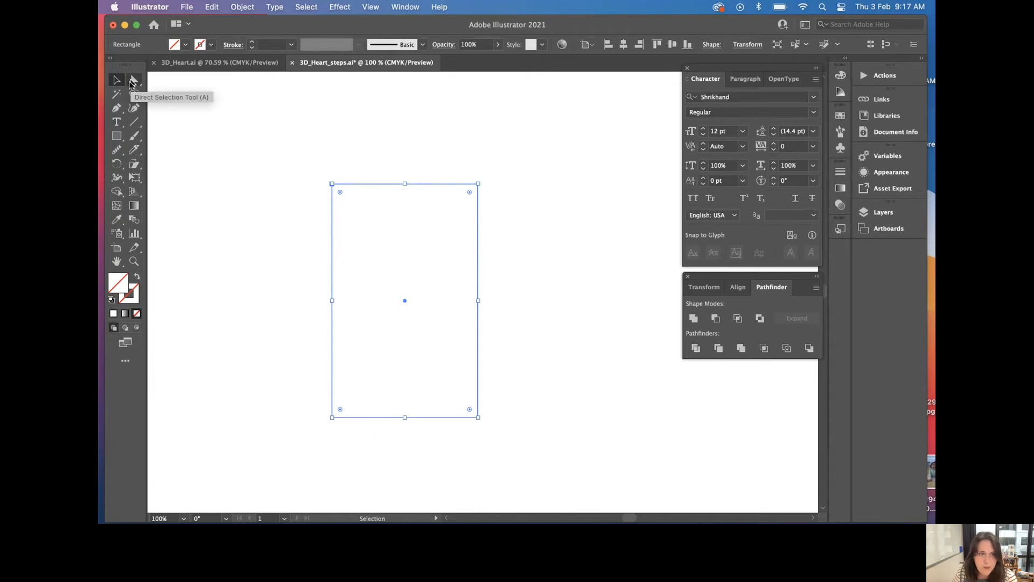
click(137, 292)
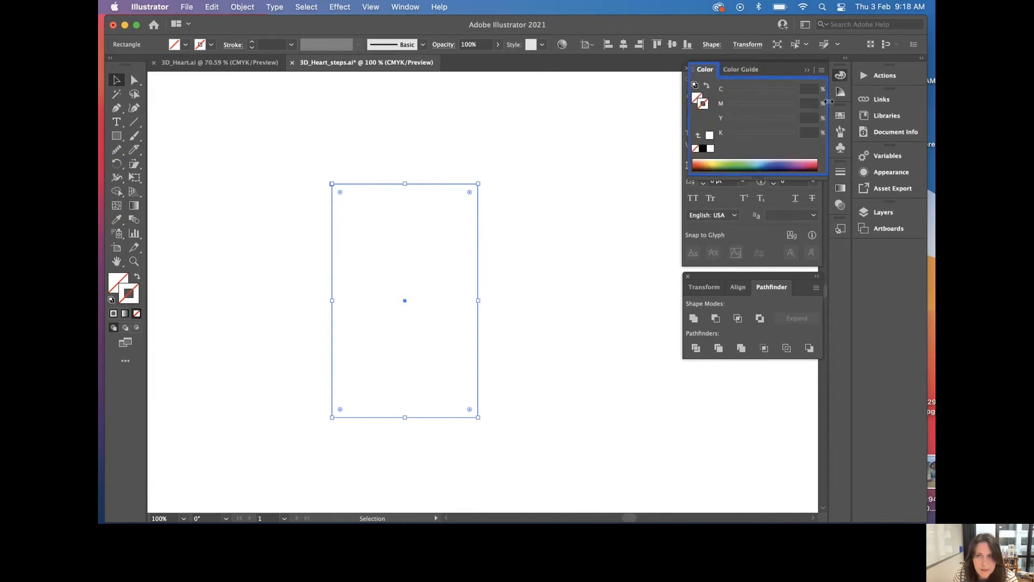
click(841, 118)
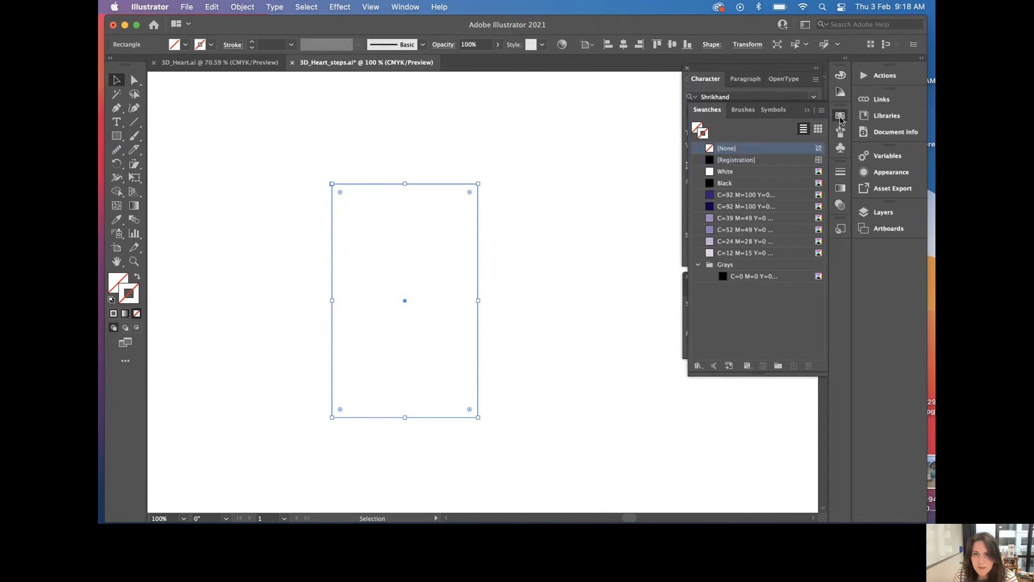
click(753, 162)
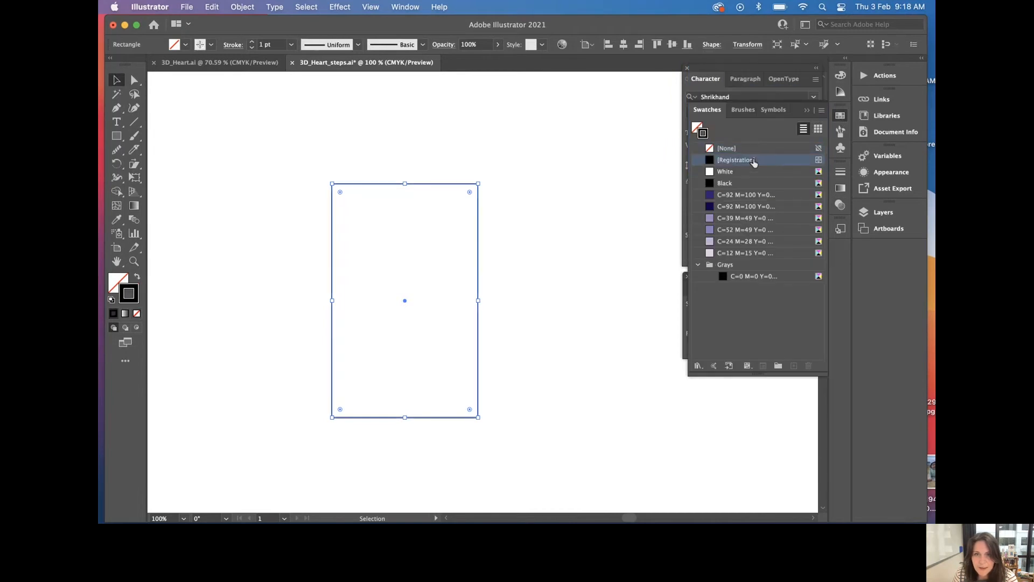
click(594, 159)
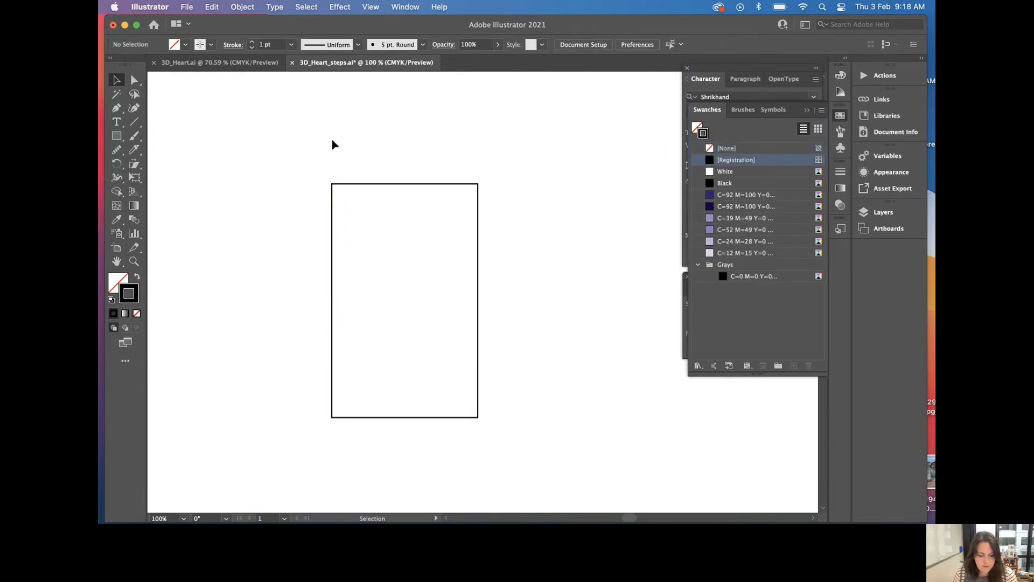
Step: Round the rectangle's two upper corners to a 2.5 cm radius with the Direct Selection tool to form an arch
key(a)
drag(289, 137, 508, 234)
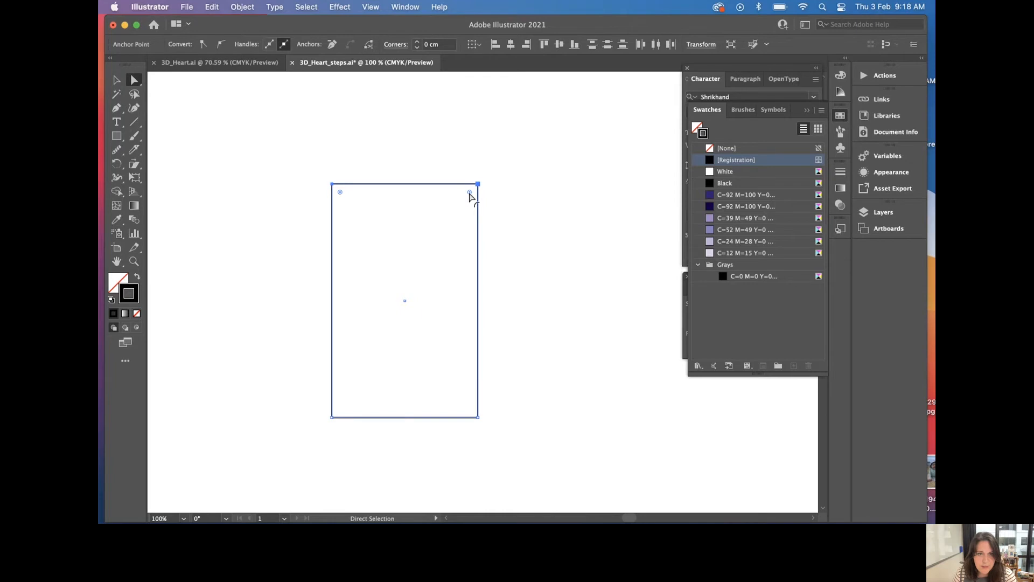
drag(469, 193, 401, 262)
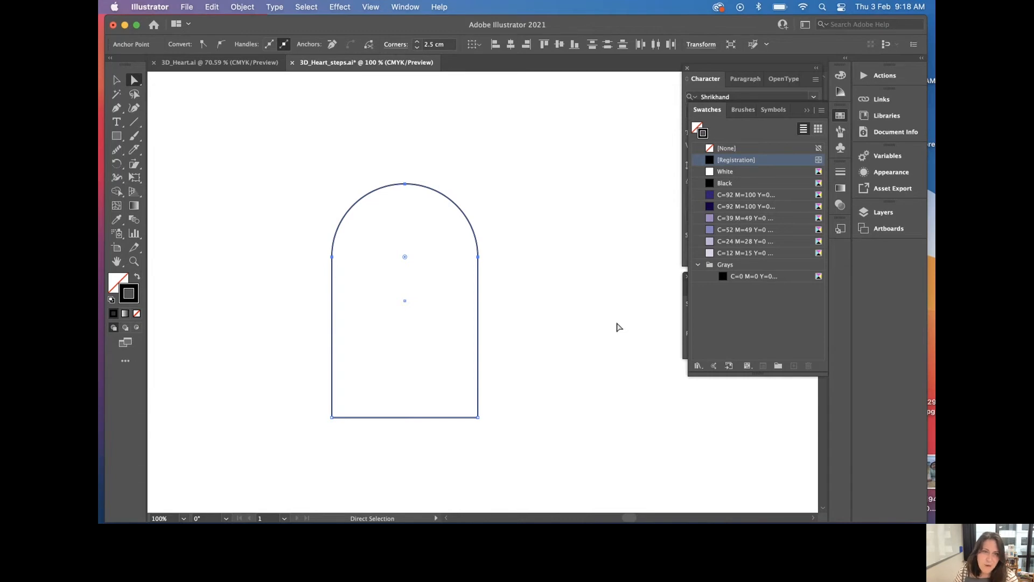
Step: Rotate the whole arch shape 45° counterclockwise
scroll(191, 251, down, 1)
click(117, 82)
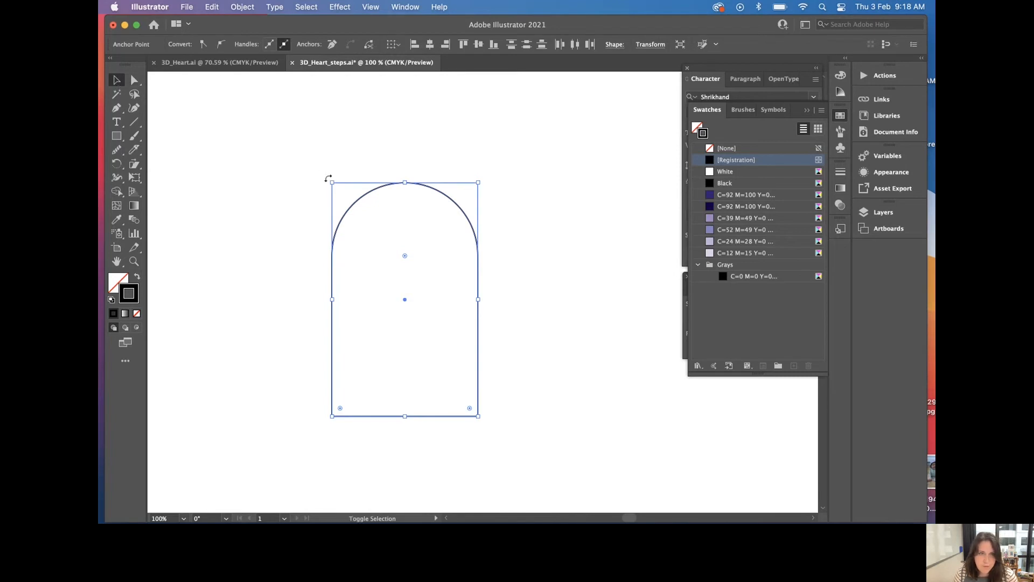
click(117, 81)
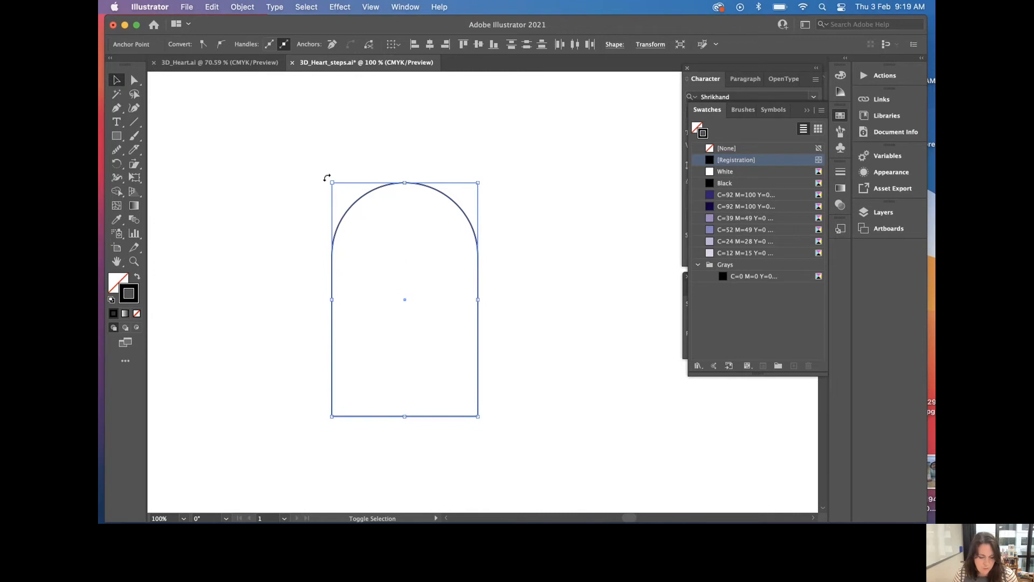
drag(327, 178, 285, 240)
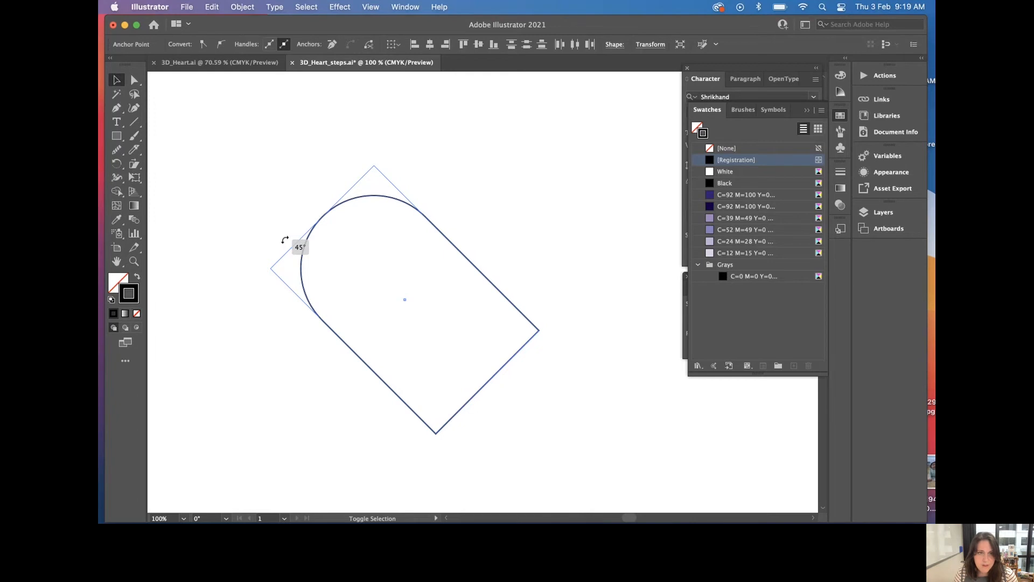
drag(285, 240, 285, 241)
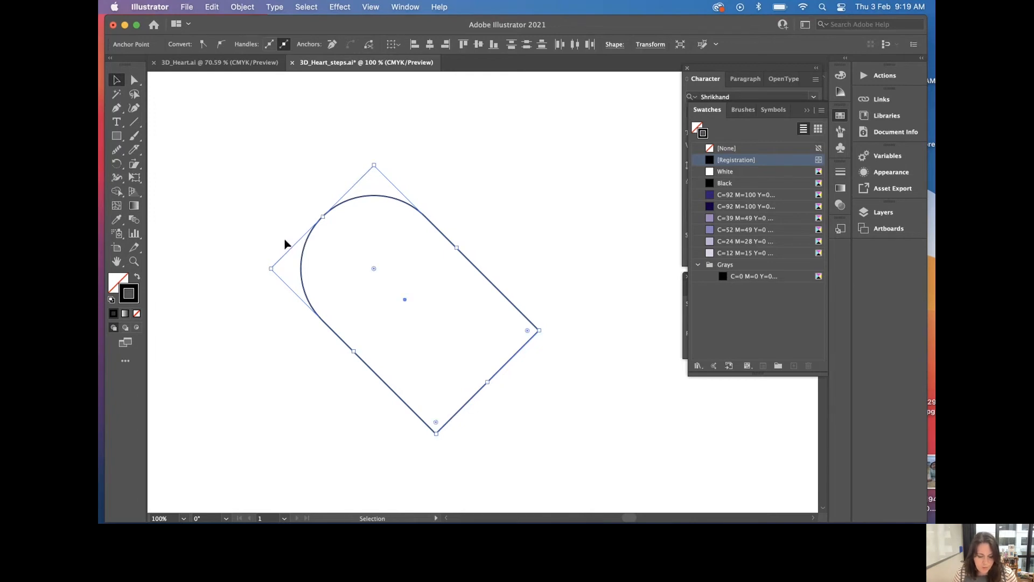
Step: Copy the rotated arch and paste the duplicate in front of the original
key(super+c)
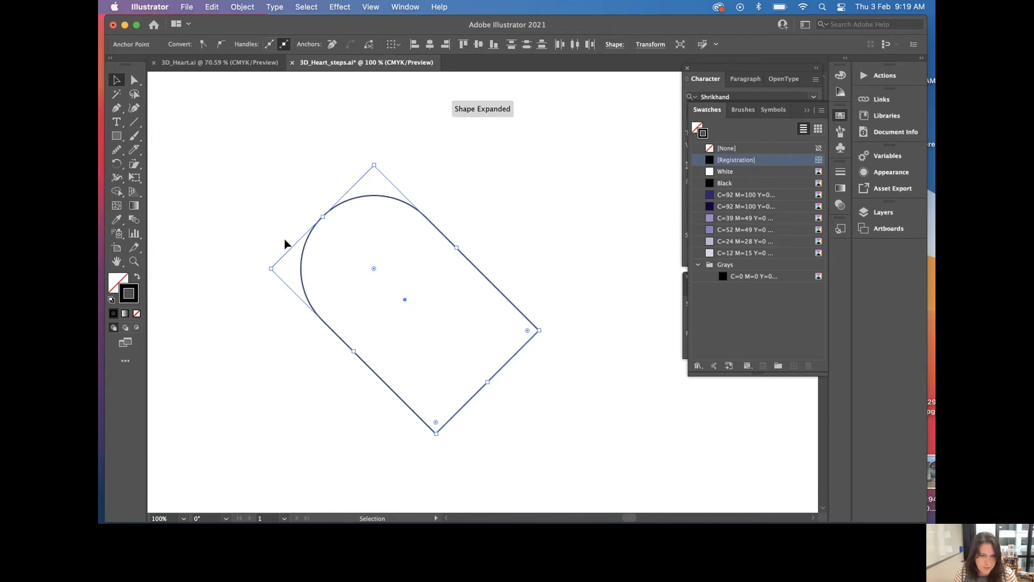
click(218, 4)
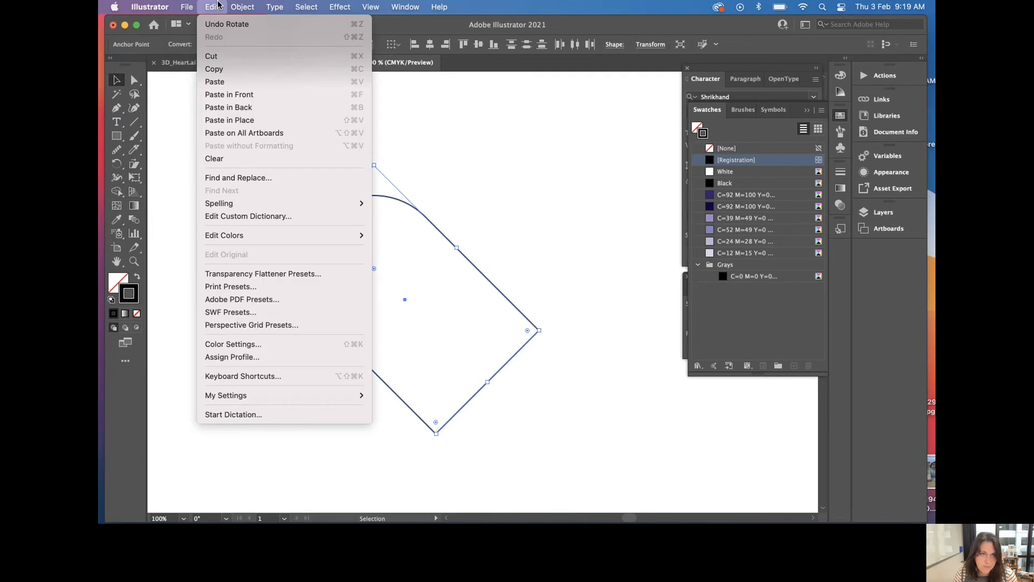
click(218, 5)
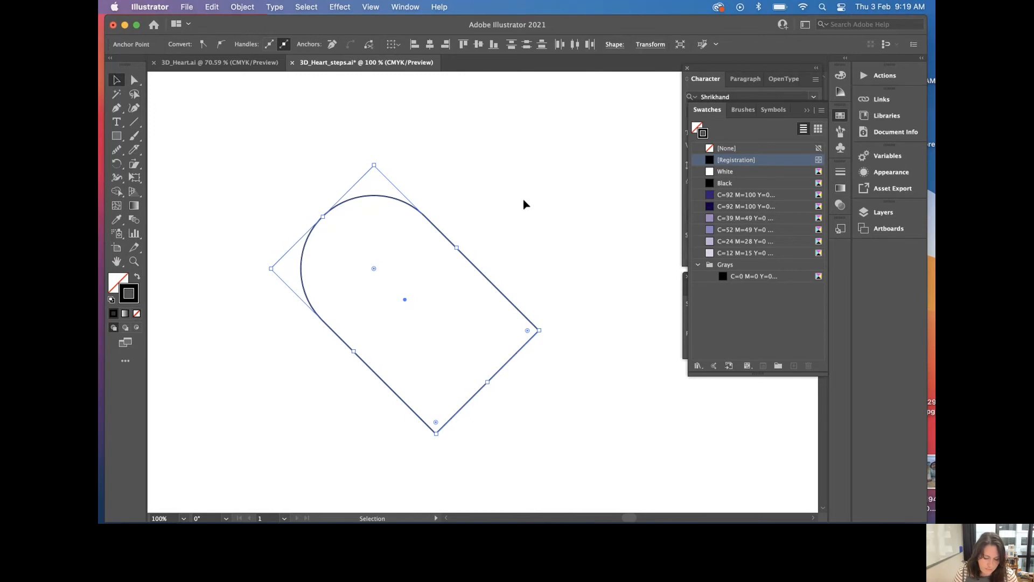
key(super+shift+z)
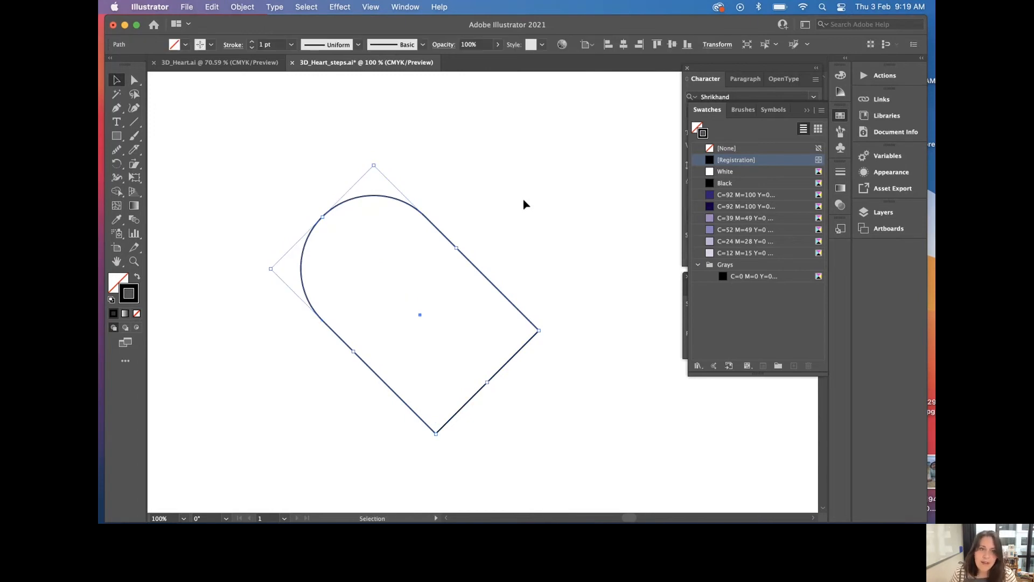
Step: Reflect the pasted arch across the vertical axis
click(431, 268)
right_click(431, 267)
click(415, 234)
click(423, 219)
right_click(423, 219)
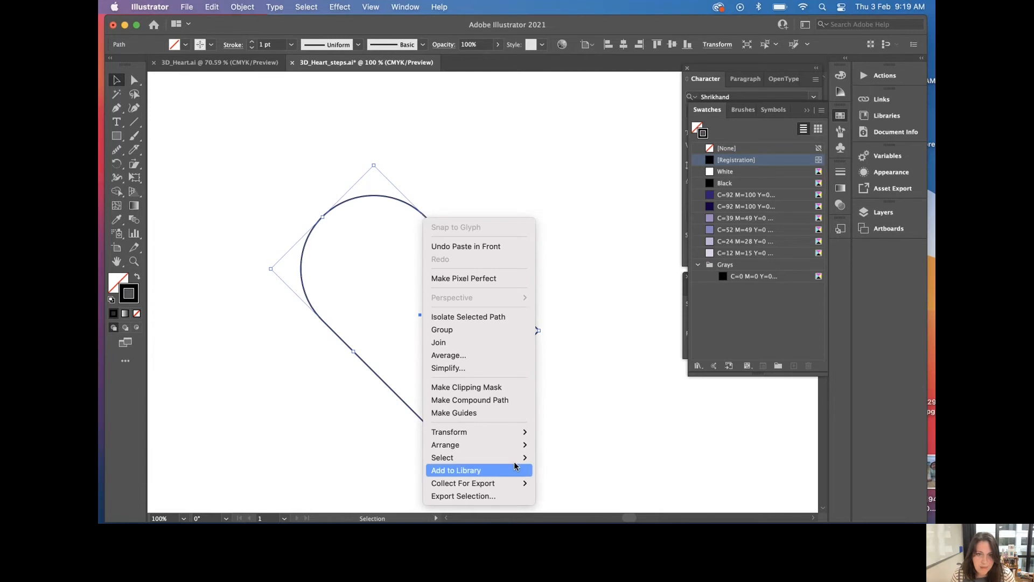
mouse_move(510, 450)
mouse_move(512, 431)
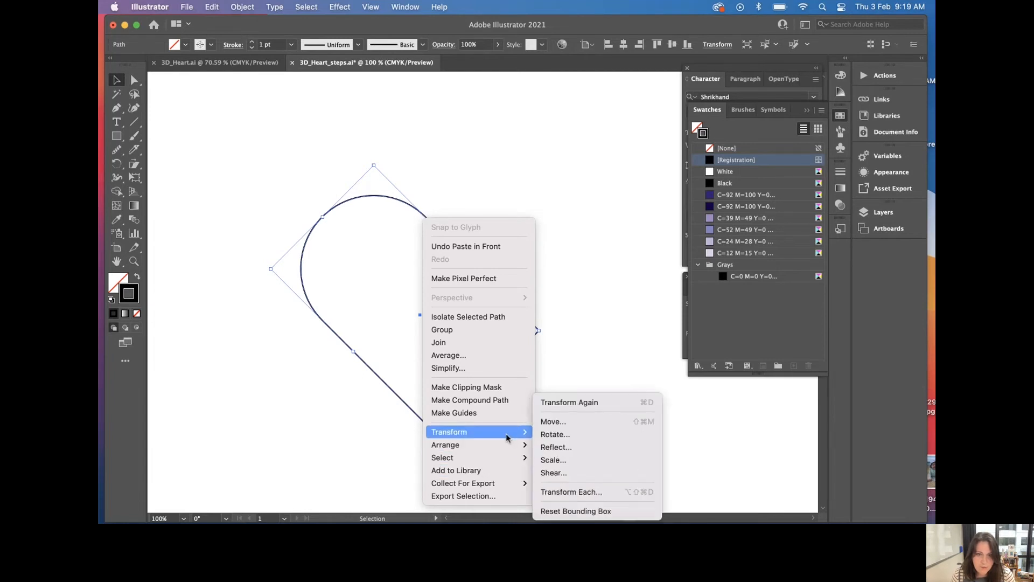
click(563, 451)
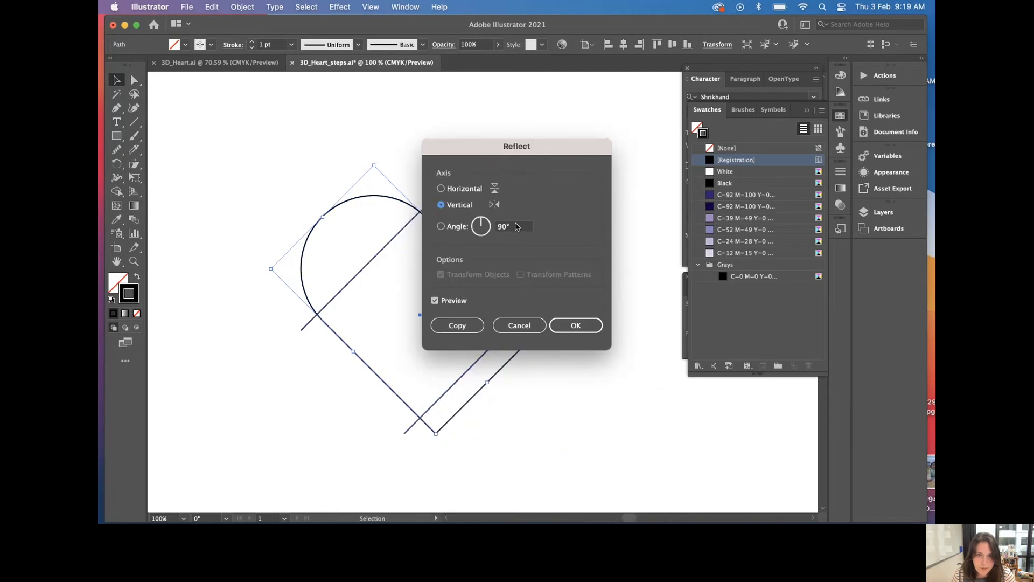
click(575, 326)
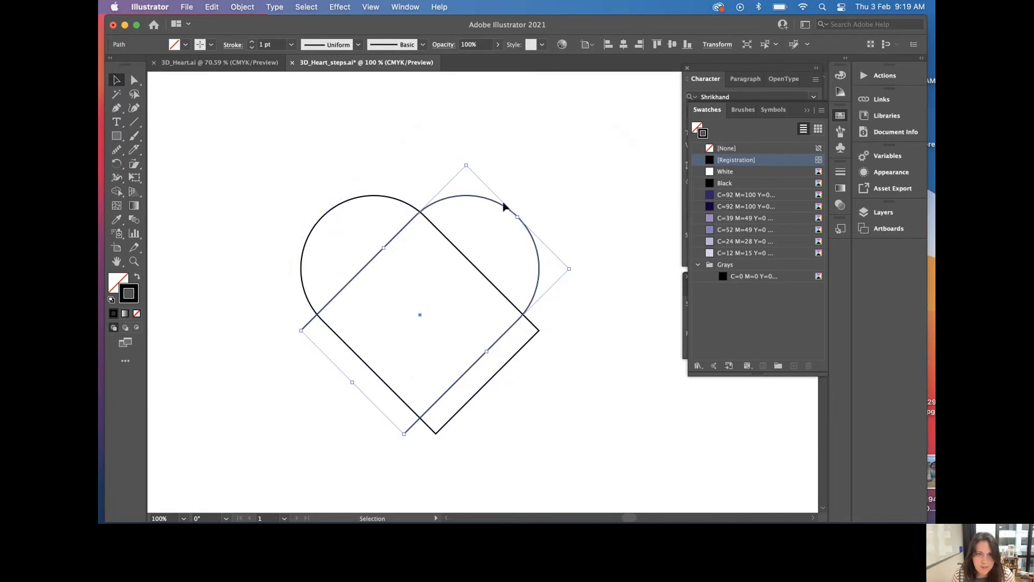
Step: Move the reflected arch horizontally until both lower tips coincide and the two shapes form a heart, leaving nothing selected
drag(501, 209, 533, 210)
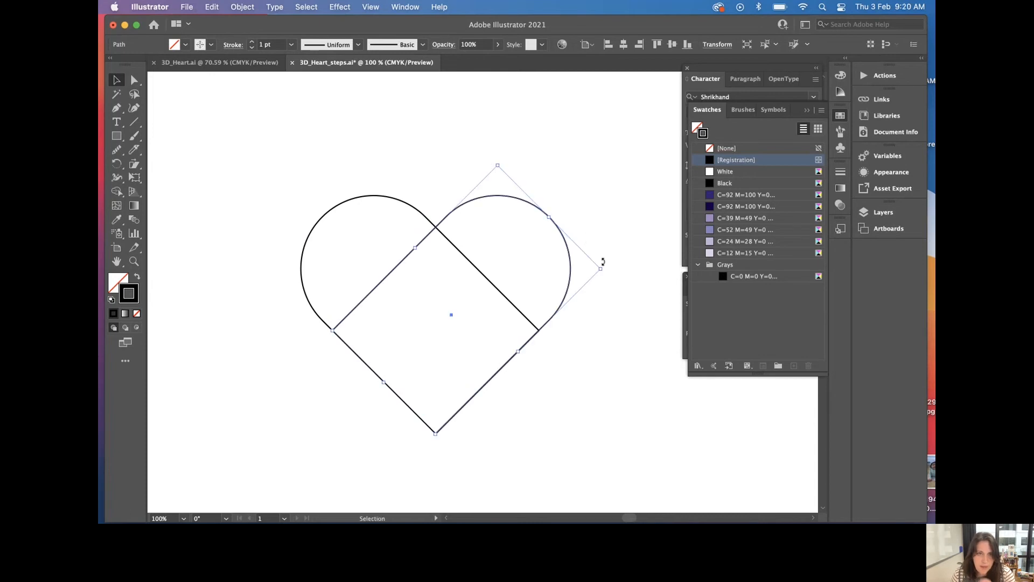
click(396, 187)
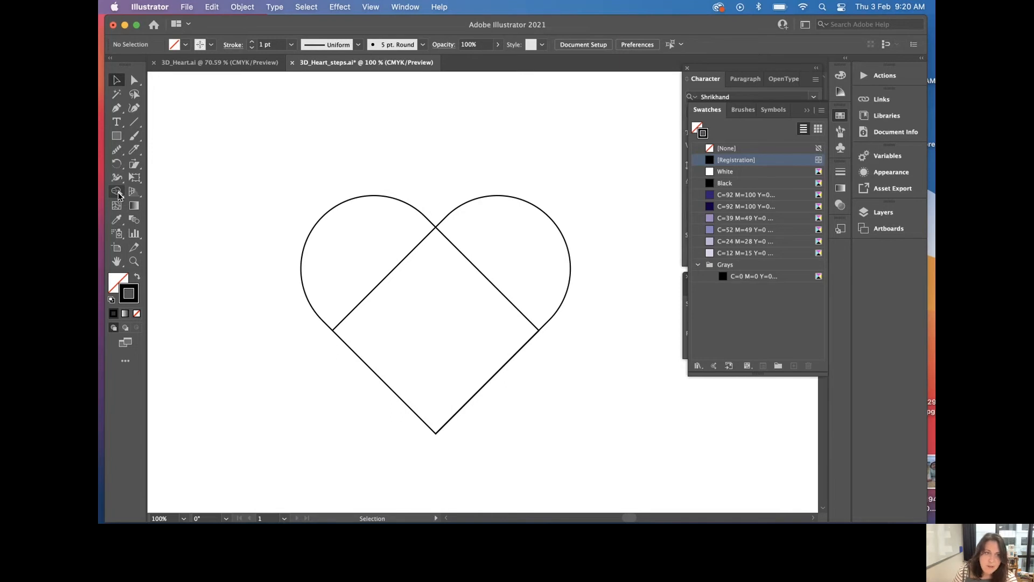
Step: Unite the two overlapping arches into a single heart outline with Pathfinder, and move the heart slightly up and to the left
drag(338, 144, 593, 373)
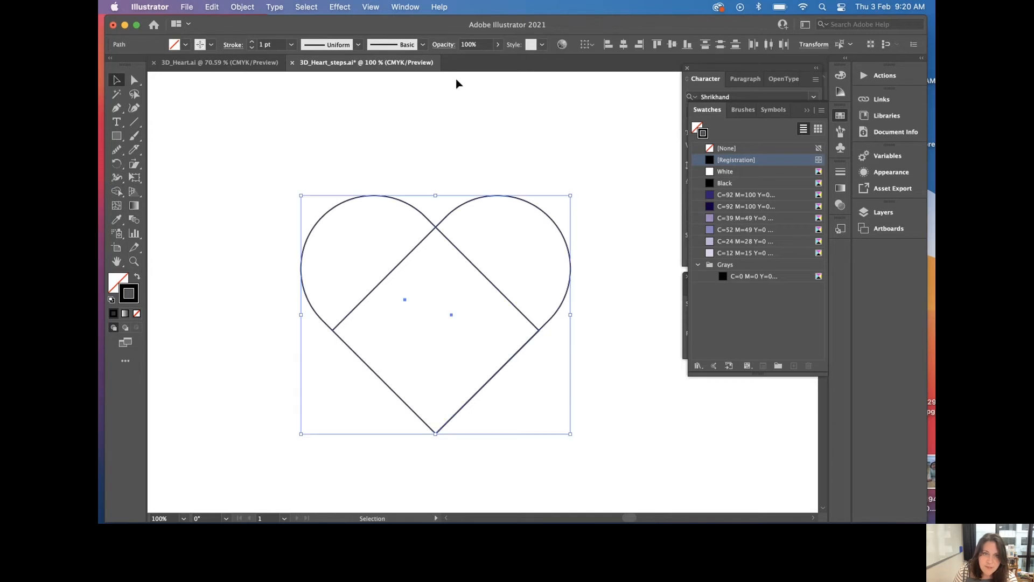
click(410, 9)
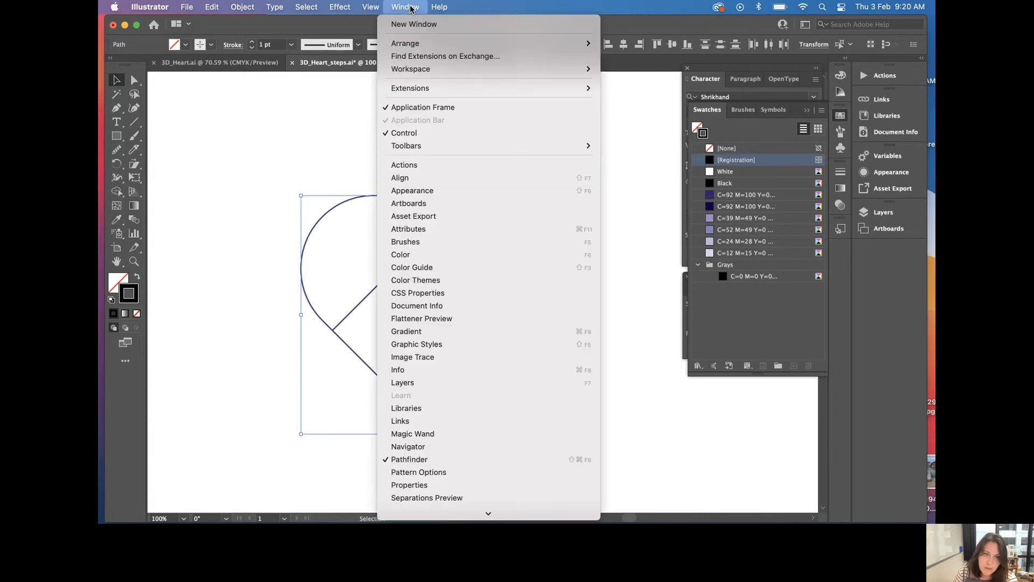
click(483, 464)
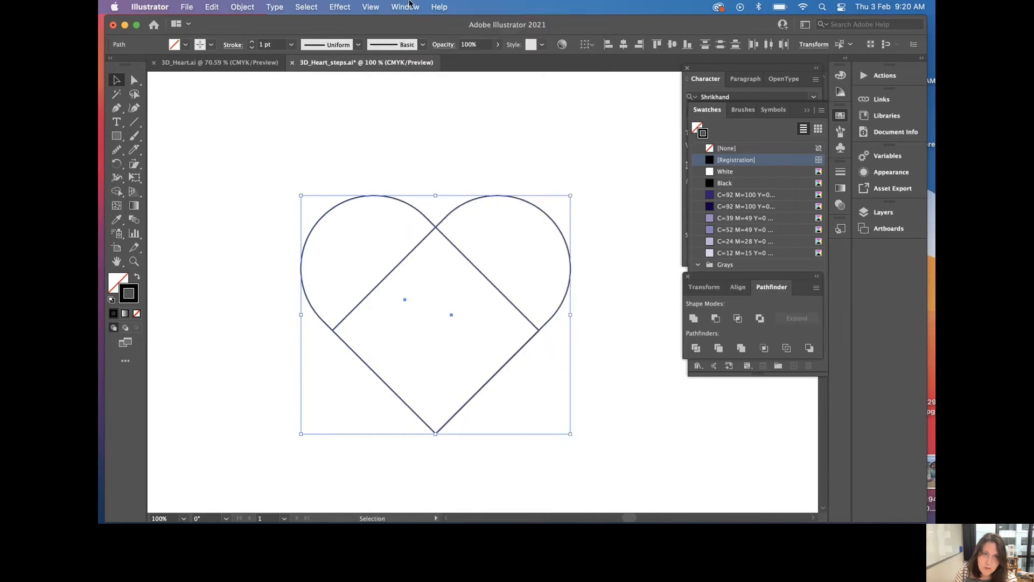
click(418, 35)
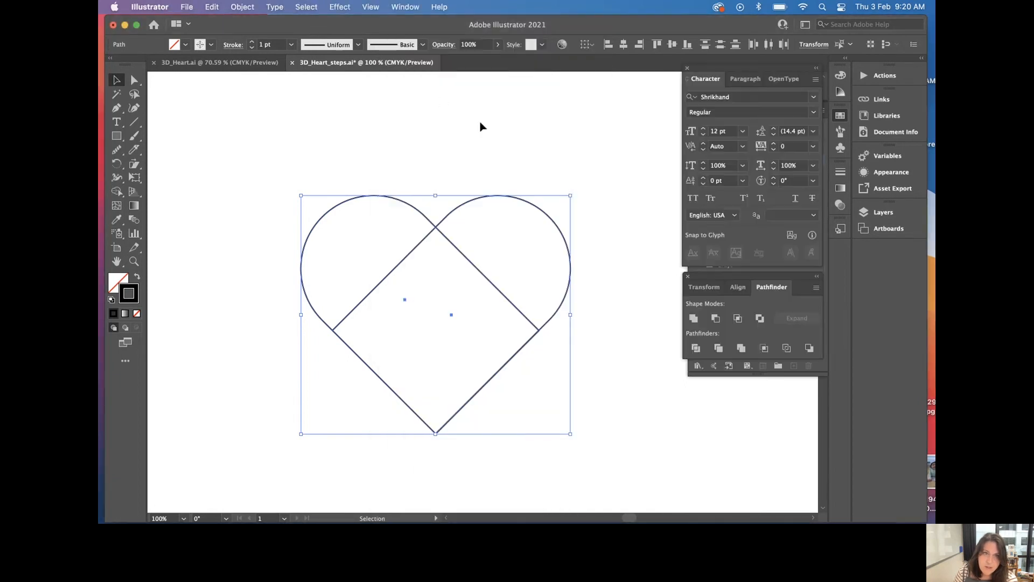
click(405, 7)
scroll(404, 377, down, 3)
click(403, 400)
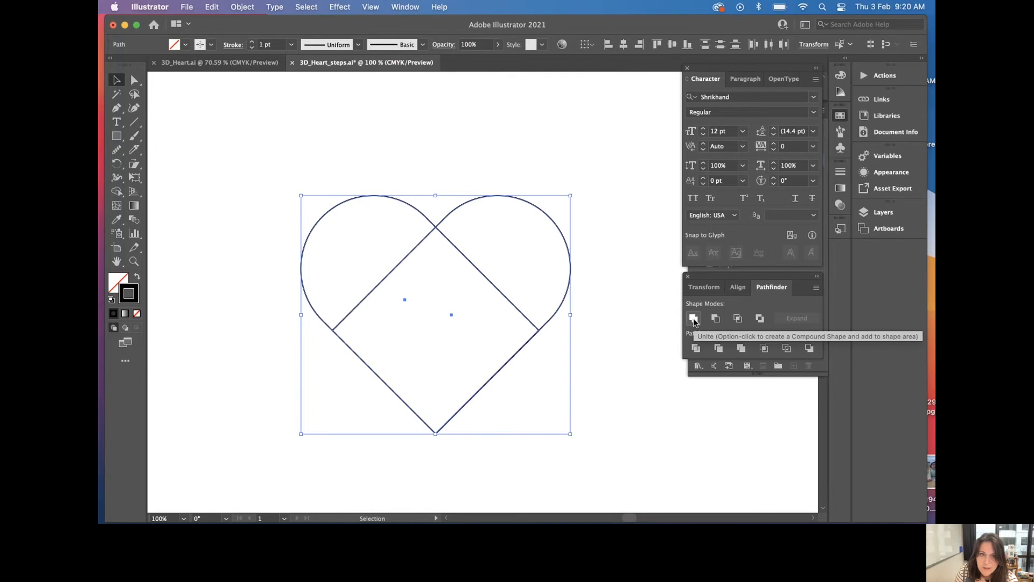
click(693, 319)
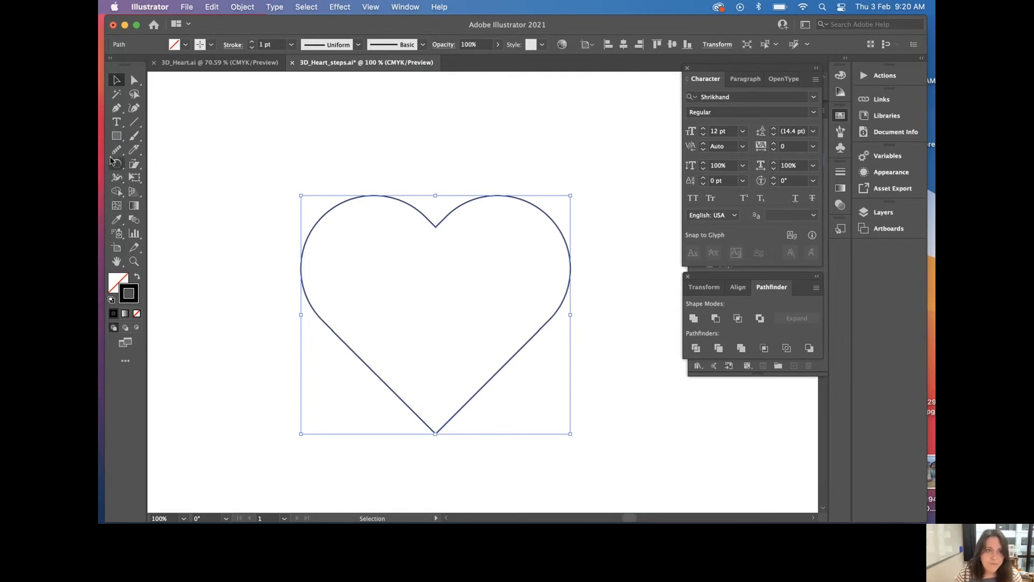
click(172, 155)
drag(462, 206, 435, 170)
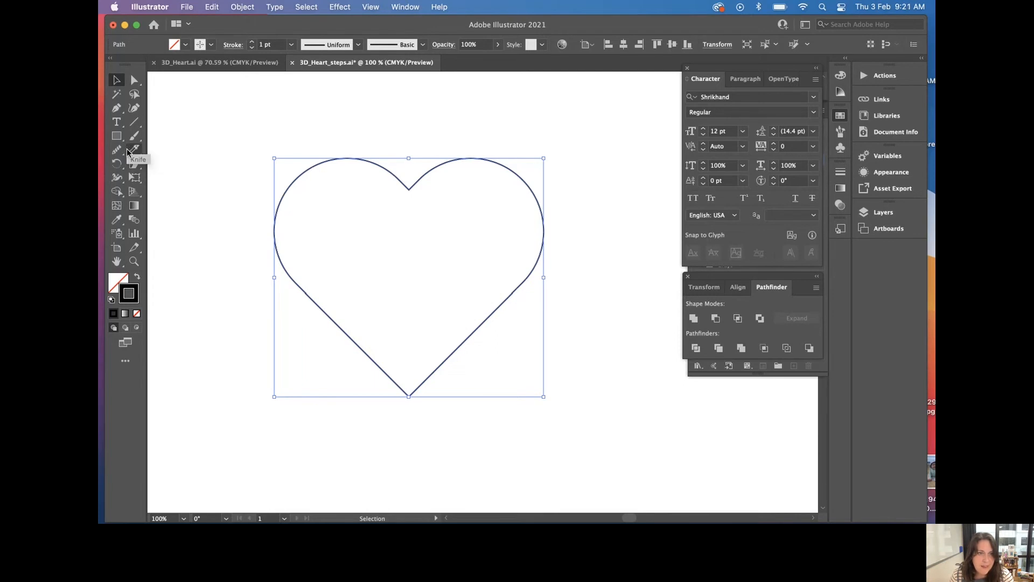
click(124, 366)
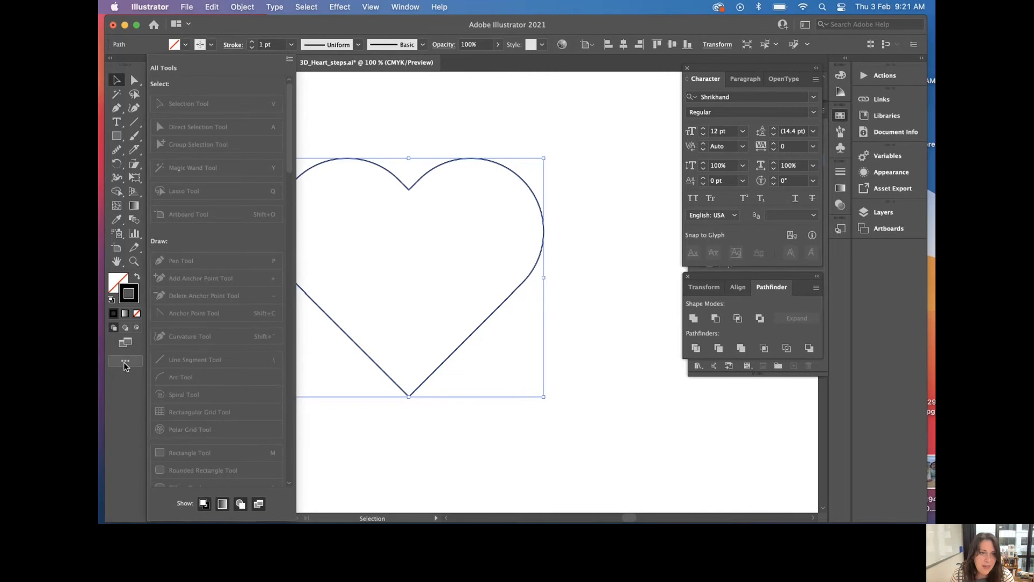
scroll(225, 370, down, 10)
scroll(225, 371, up, 10)
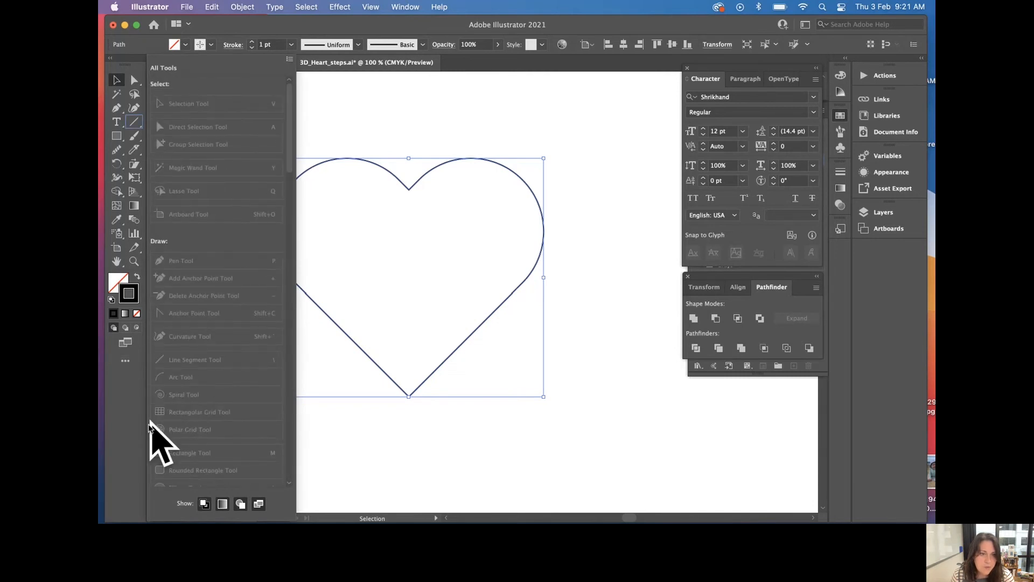
click(122, 424)
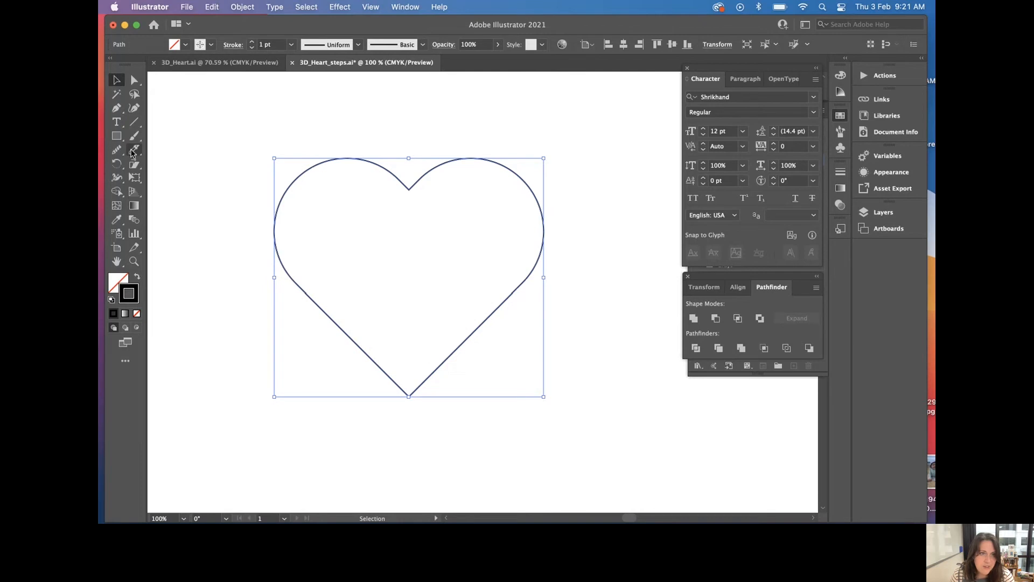
Step: Try to cut the heart into upper and lower pieces with a wavy Knife stroke across its middle
click(135, 153)
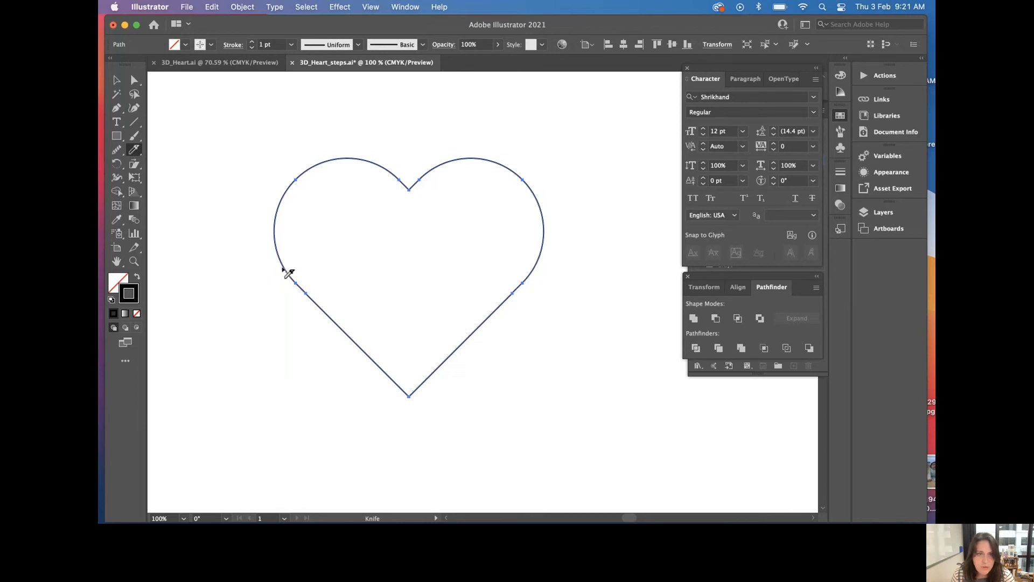
mouse_move(279, 286)
mouse_down()
mouse_move(324, 271)
mouse_move(439, 290)
mouse_move(559, 272)
mouse_up()
click(116, 79)
click(442, 113)
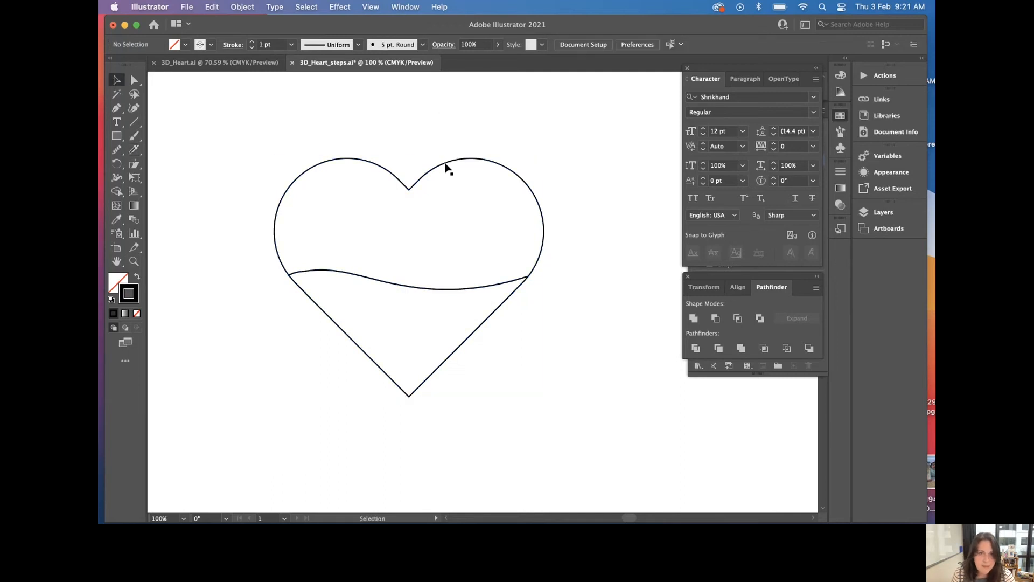
key(a)
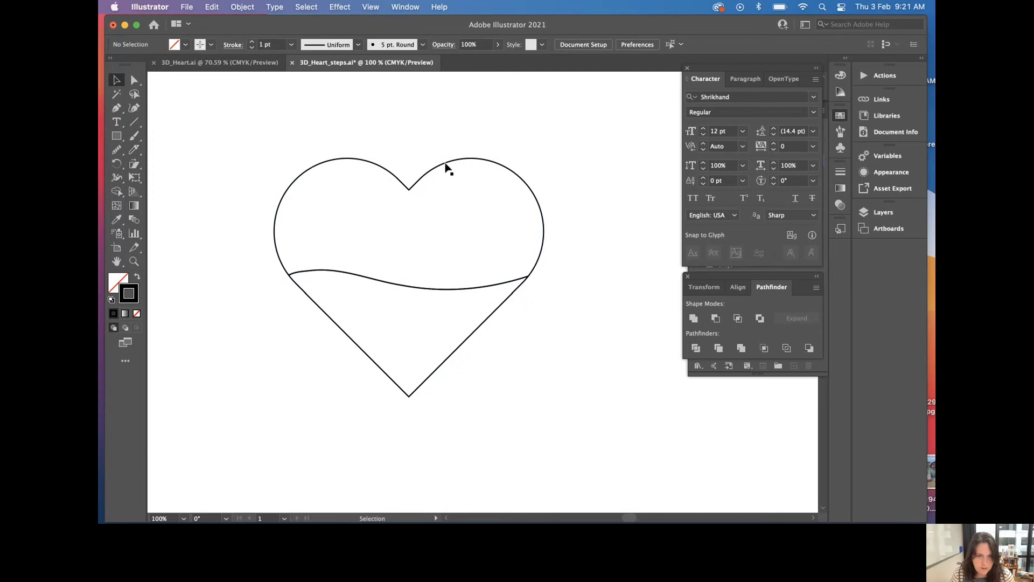
key(super+z)
Step: Cut the heart into an upper and a lower piece with a gently wavy Knife stroke across its middle, leaving nothing selected
click(133, 153)
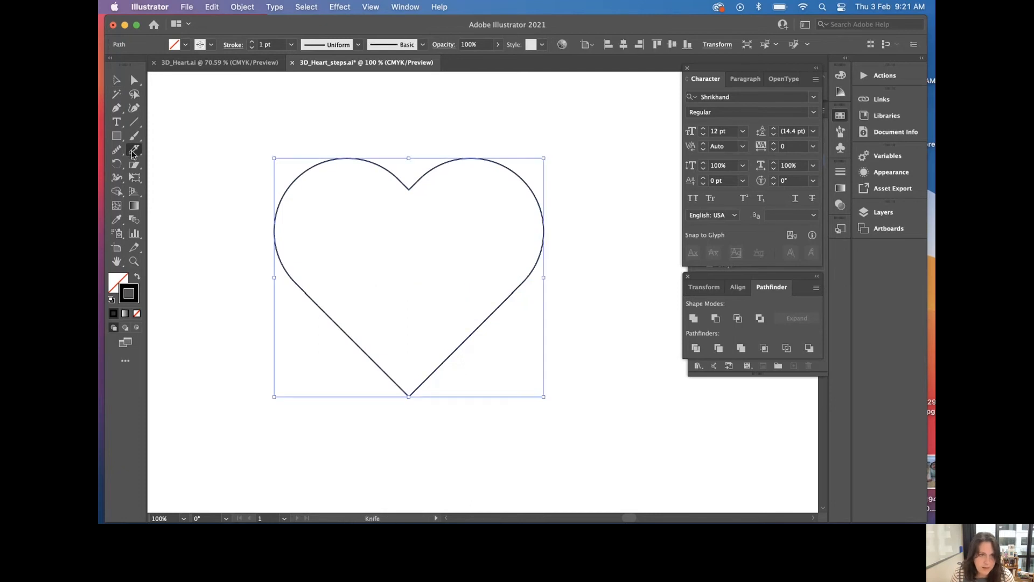
mouse_move(278, 274)
mouse_down()
mouse_move(337, 259)
mouse_move(467, 279)
mouse_move(545, 268)
mouse_move(561, 279)
mouse_up()
click(116, 80)
click(518, 167)
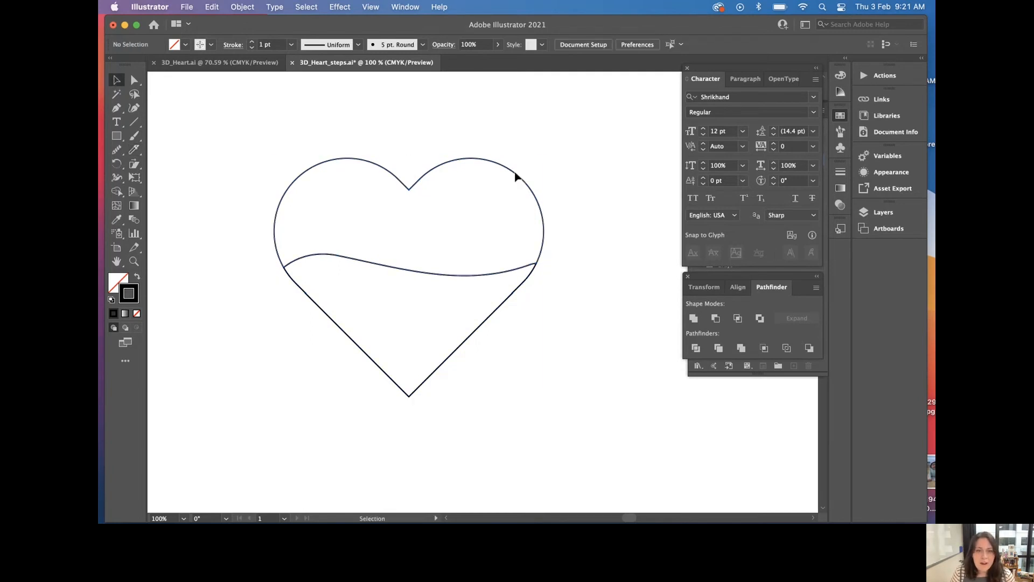
Step: Shift the upper heart piece slightly upward to open a narrow gap along the cut, and move both pieces to the left
click(516, 176)
drag(516, 176, 516, 174)
click(558, 178)
drag(319, 136, 516, 371)
drag(468, 342, 381, 344)
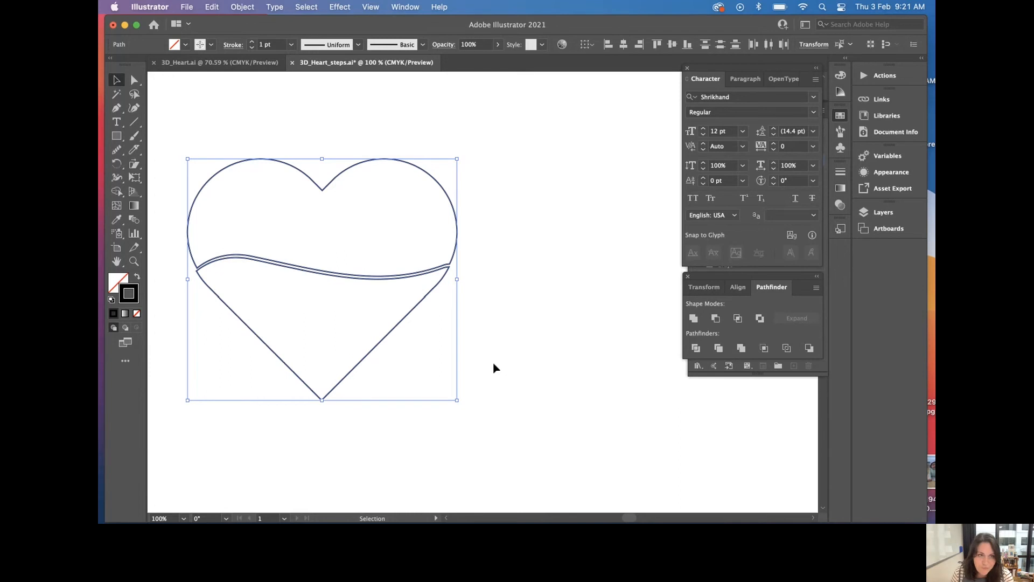
Step: Add the point text "LOVE" on the empty canvas to the upper right of the heart
click(115, 122)
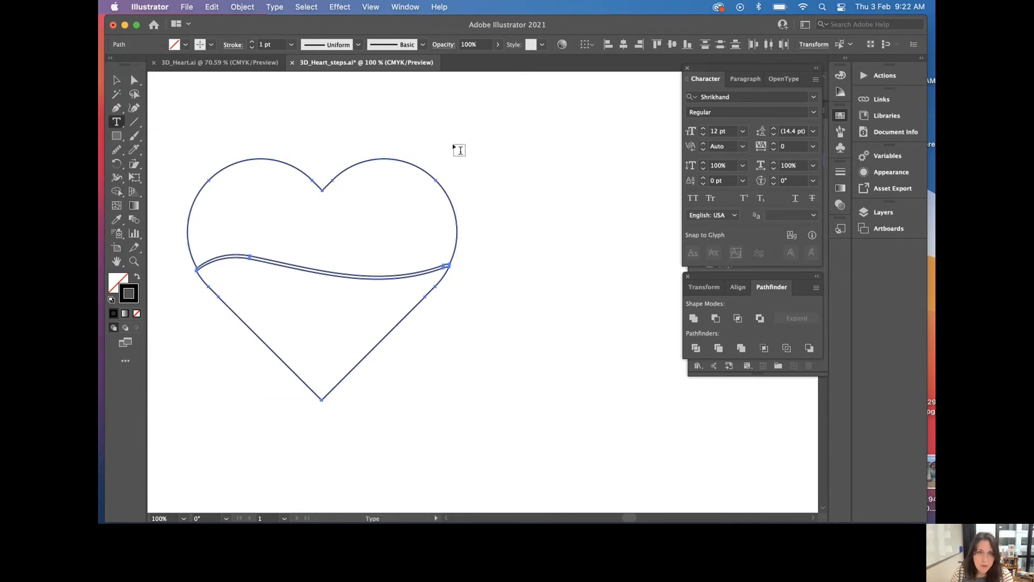
click(498, 148)
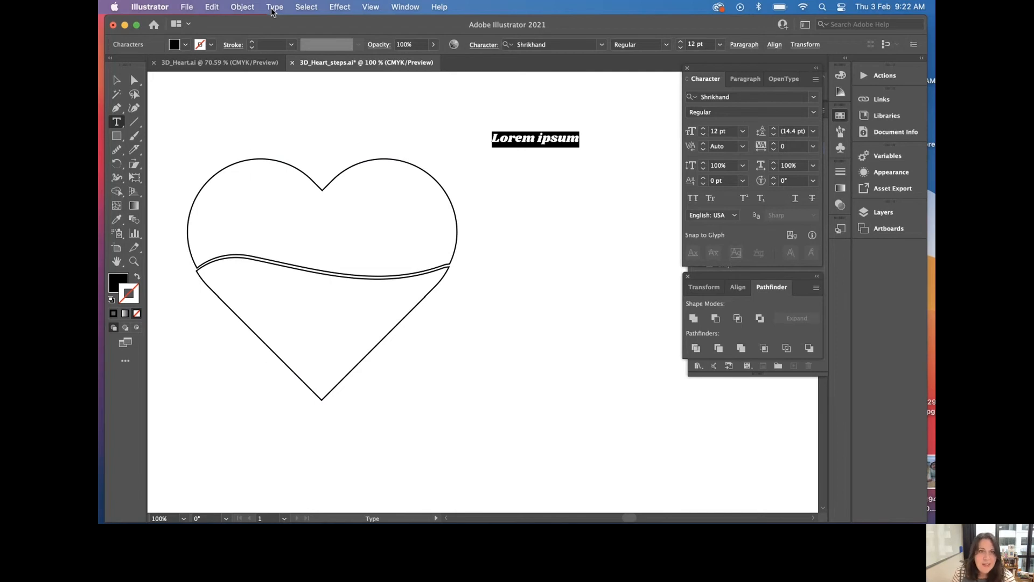
click(273, 7)
click(272, 9)
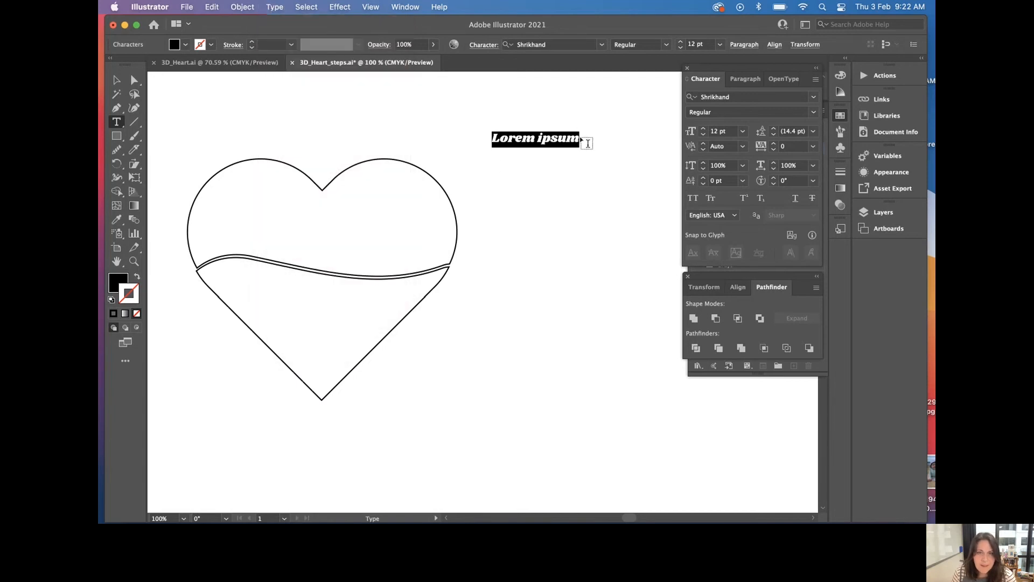
drag(578, 138, 486, 136)
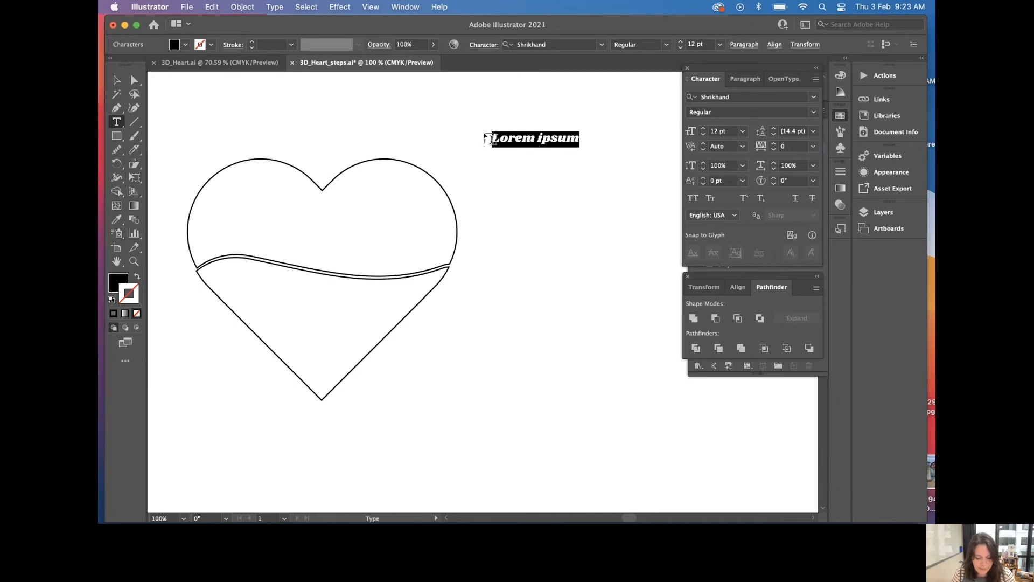
text(LOVE)
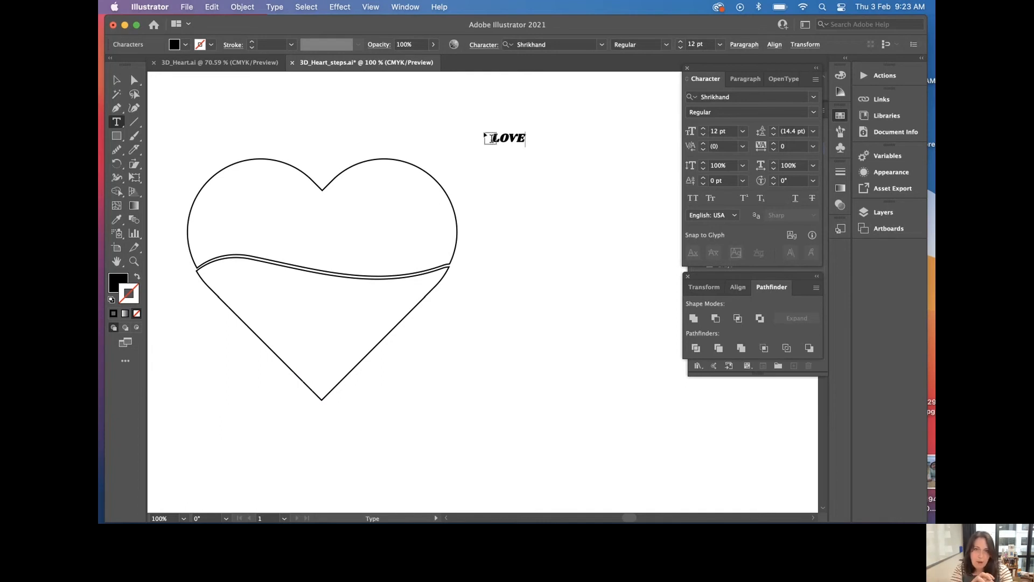
click(115, 81)
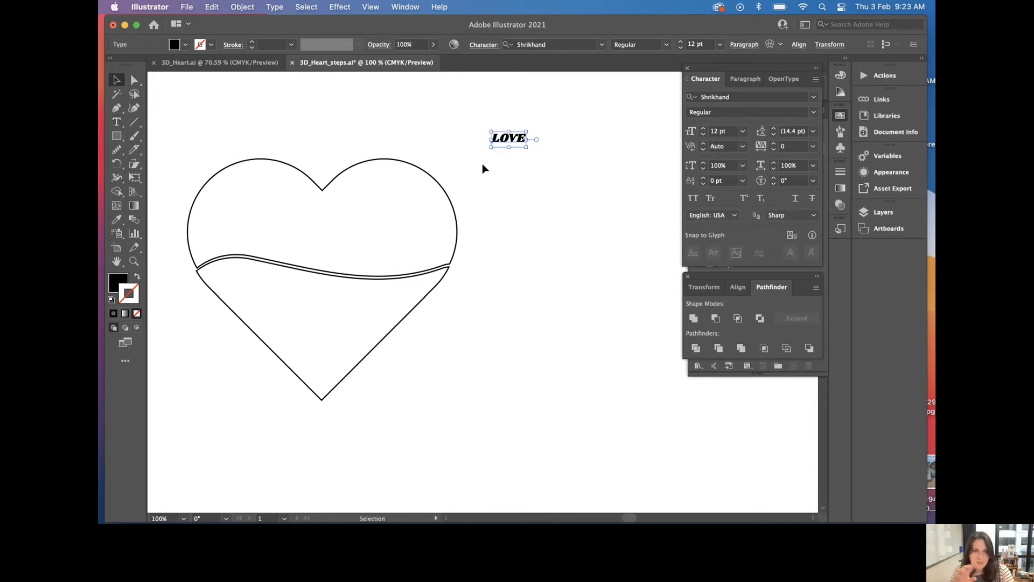
Step: Duplicate the LOVE text and change the copy's wording to "HATE"
click(541, 136)
click(521, 139)
key(super+c)
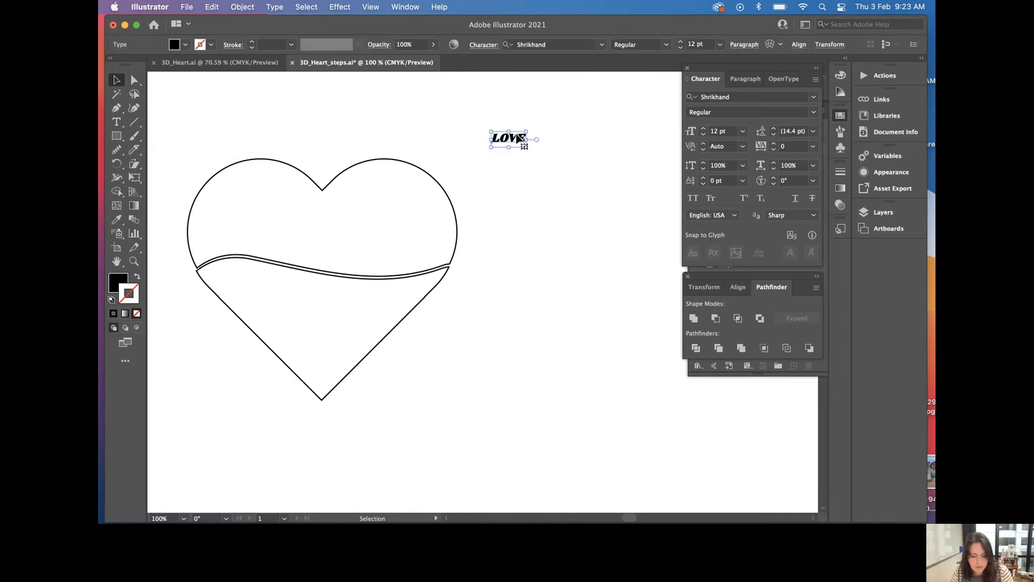
key(super+v)
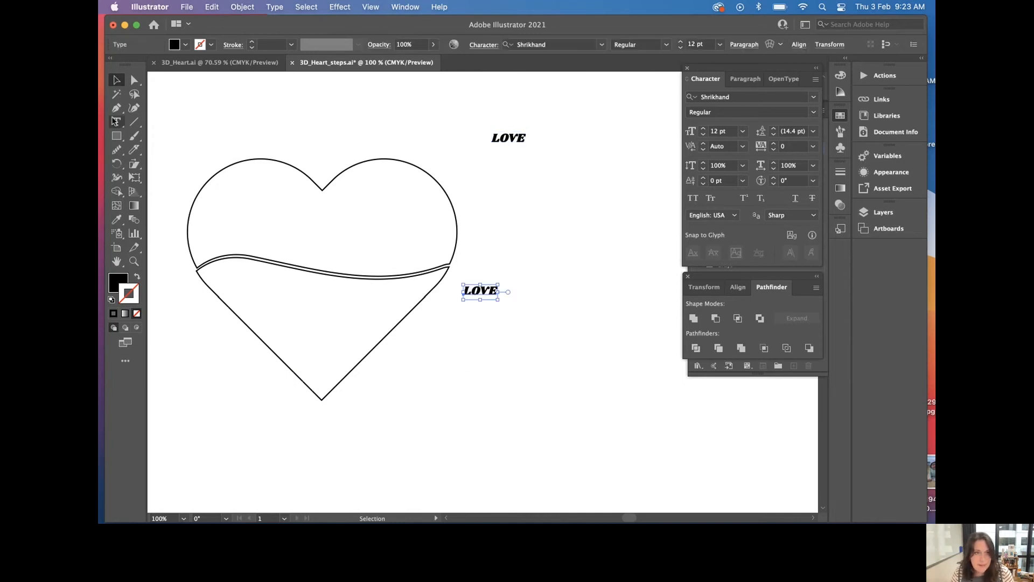
key(t)
drag(498, 290, 453, 291)
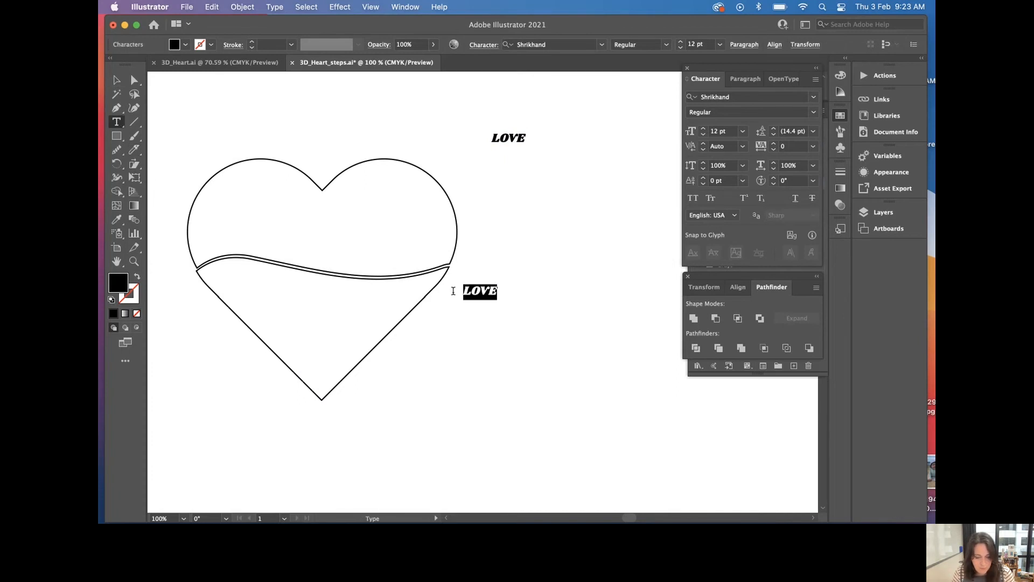
text(HATE)
scroll(169, 139, down, 1)
click(116, 80)
Step: Arrange the two text objects to the right of the heart with LOVE directly above HATE
drag(503, 286, 542, 252)
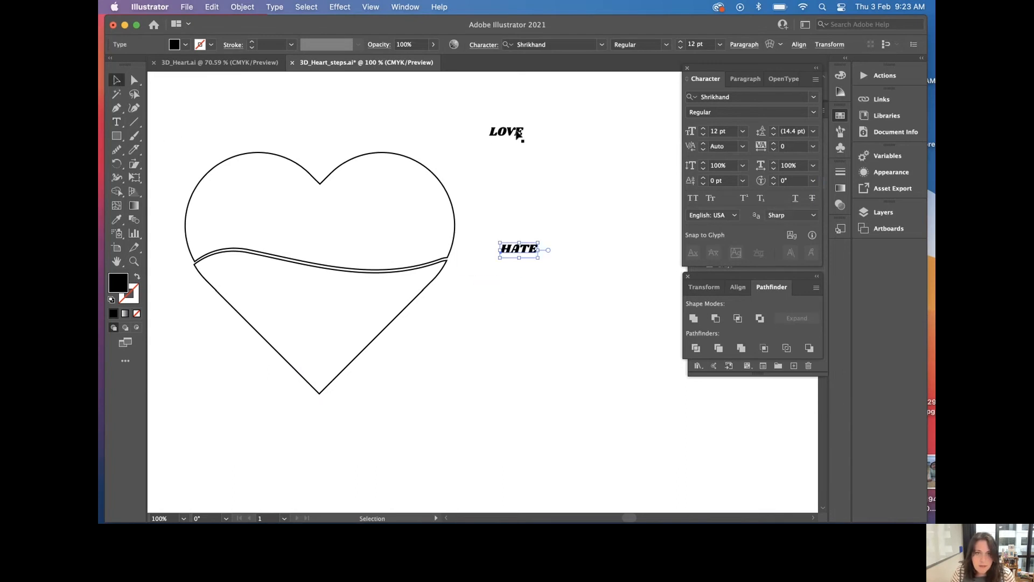
drag(519, 136, 537, 205)
drag(532, 253, 541, 247)
Step: Send both text objects to the back and move them close to the heart's right edge, near the cut
drag(500, 195, 552, 272)
click(243, 6)
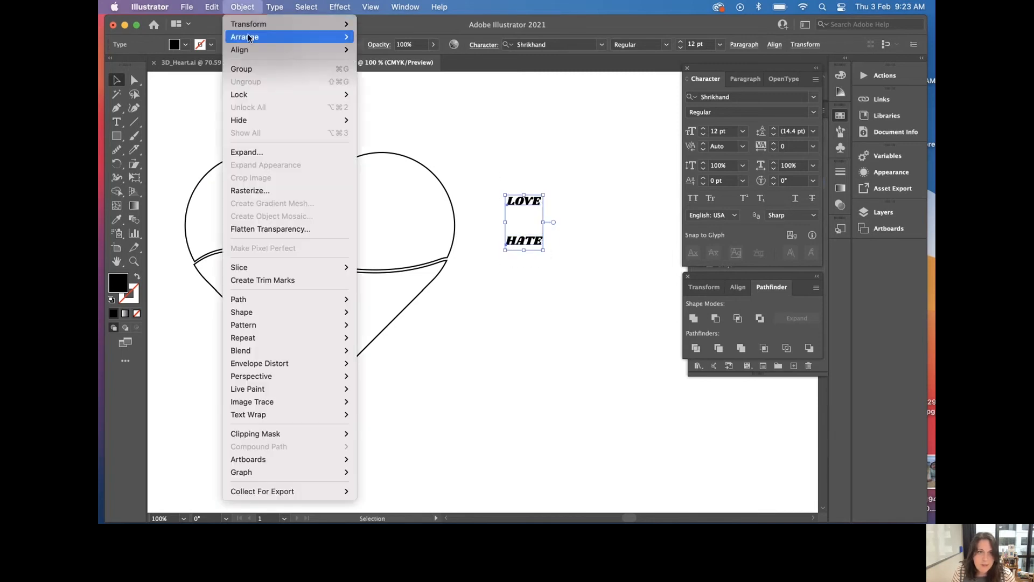
mouse_move(248, 37)
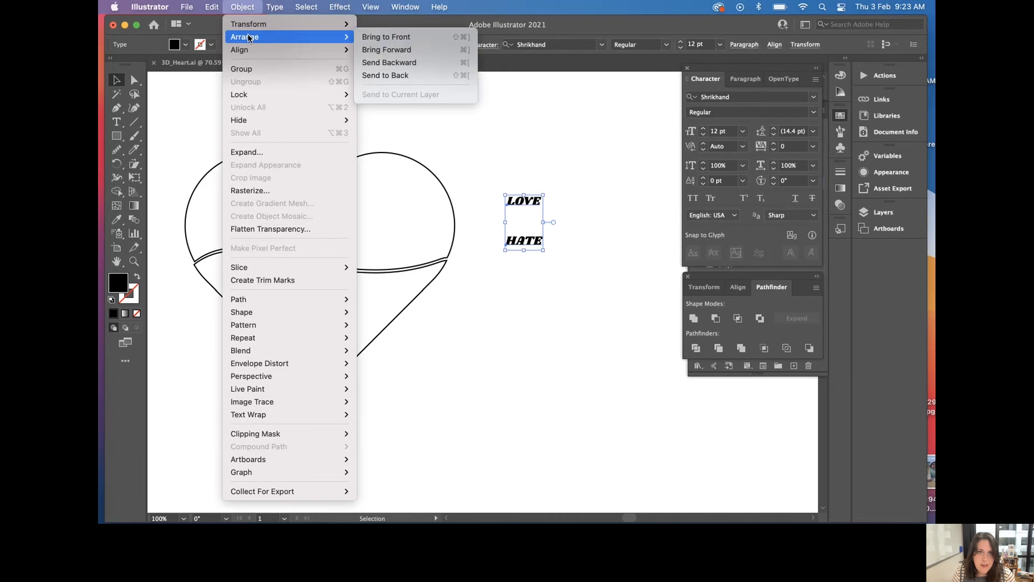
click(396, 75)
click(455, 127)
drag(468, 142, 499, 285)
click(549, 244)
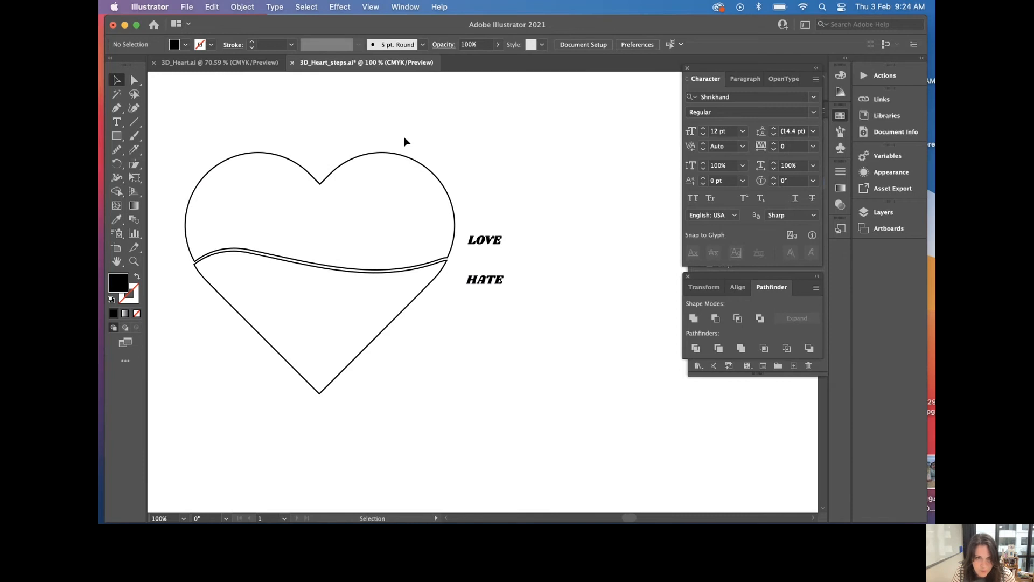
Step: Distort the LOVE text into the upper heart piece using Envelope Distort with the top object
drag(404, 138, 496, 254)
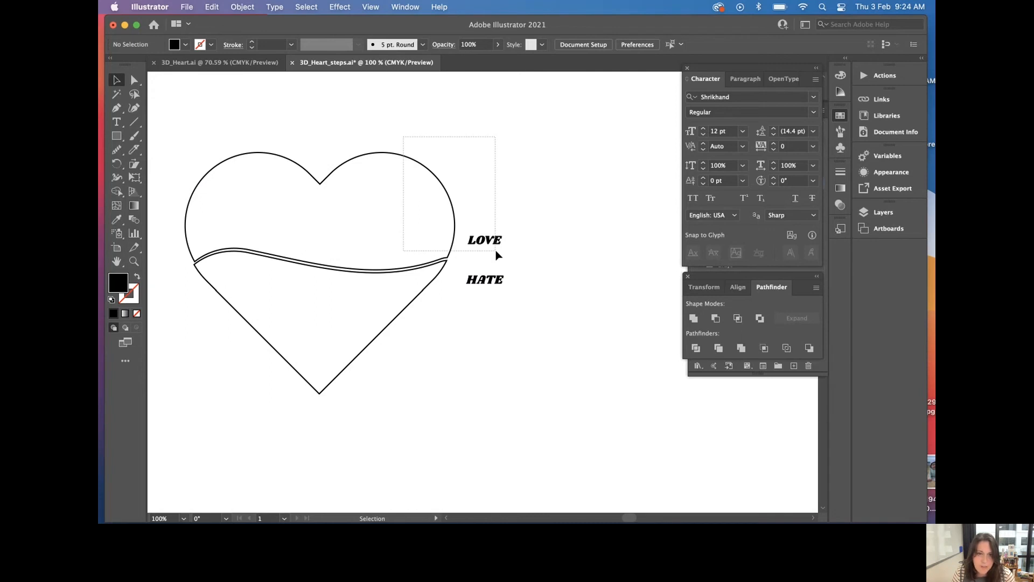
drag(496, 254, 494, 254)
click(242, 7)
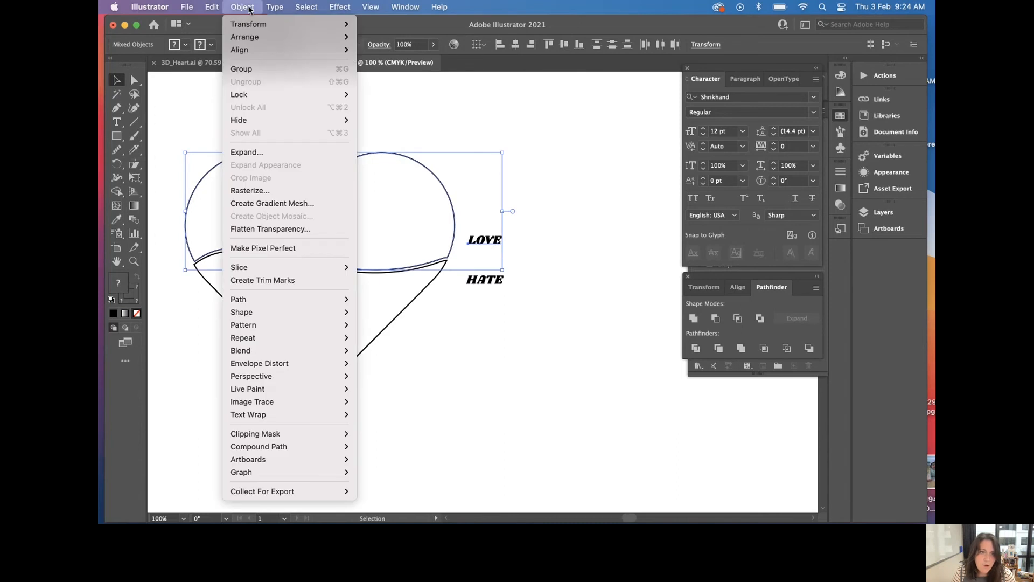
mouse_move(248, 365)
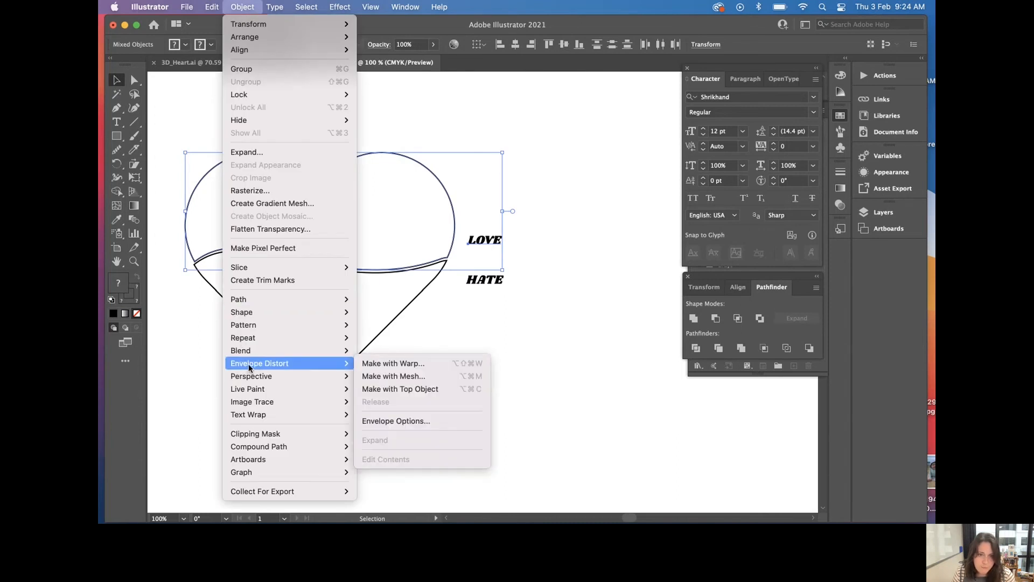
click(426, 391)
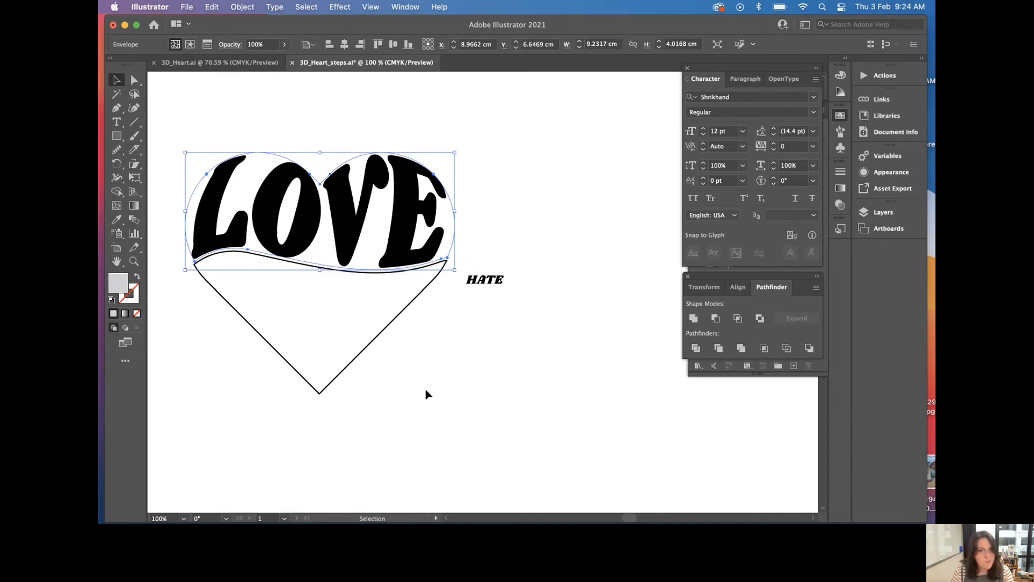
Step: Distort the HATE text into the lower heart piece using Envelope Distort with the top object
drag(509, 311, 396, 276)
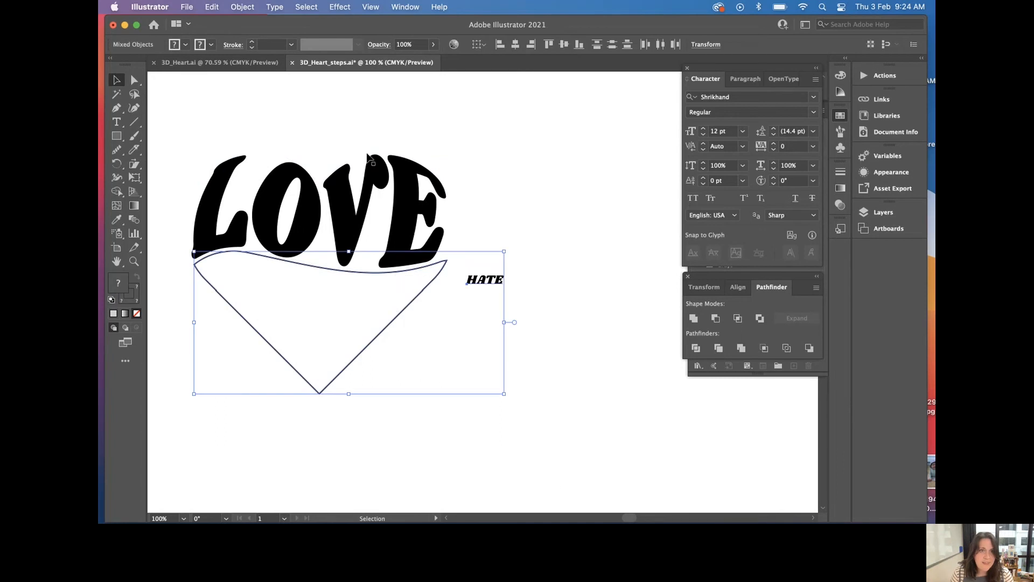
click(256, 4)
click(241, 4)
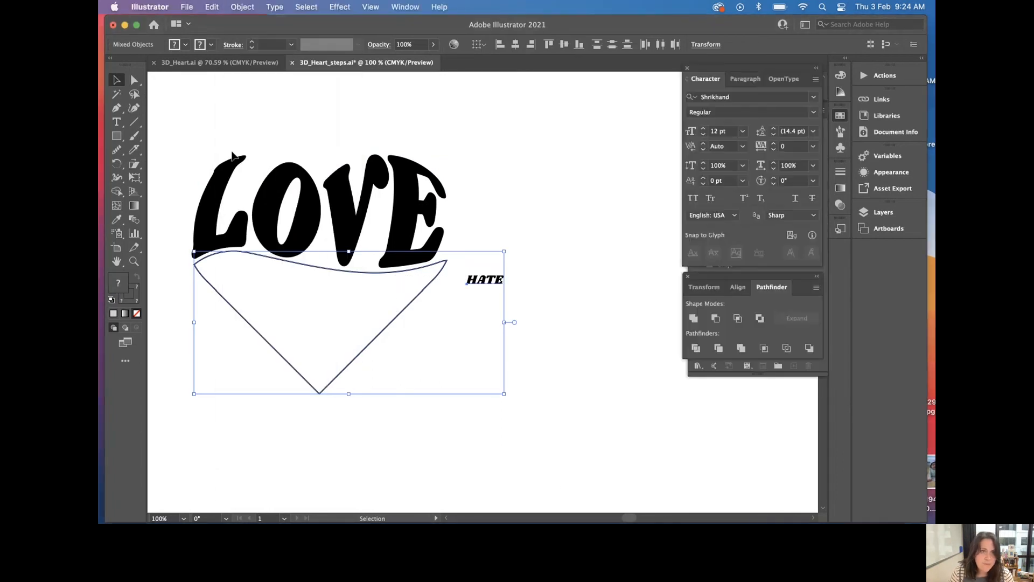
click(254, 6)
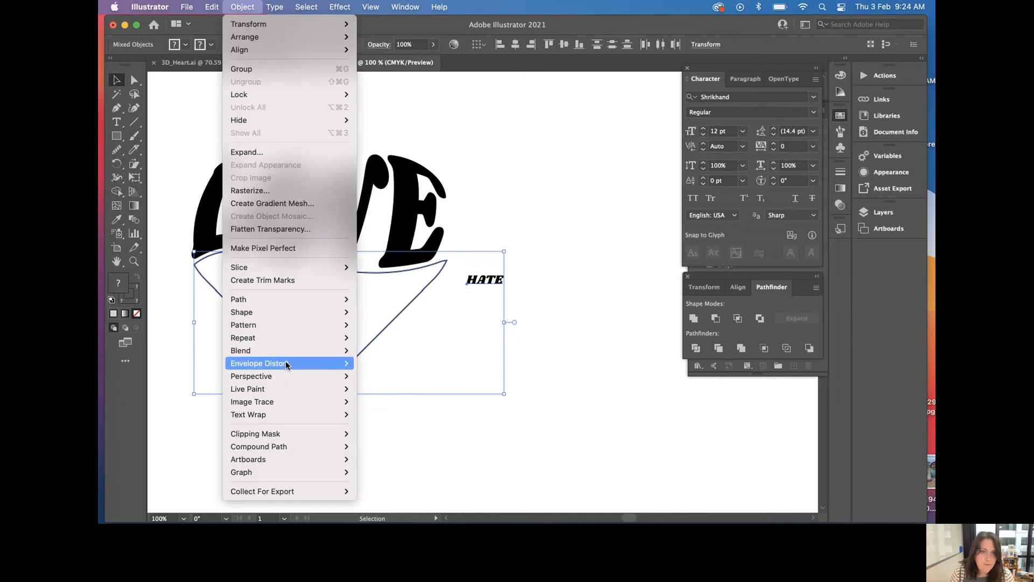
mouse_move(300, 362)
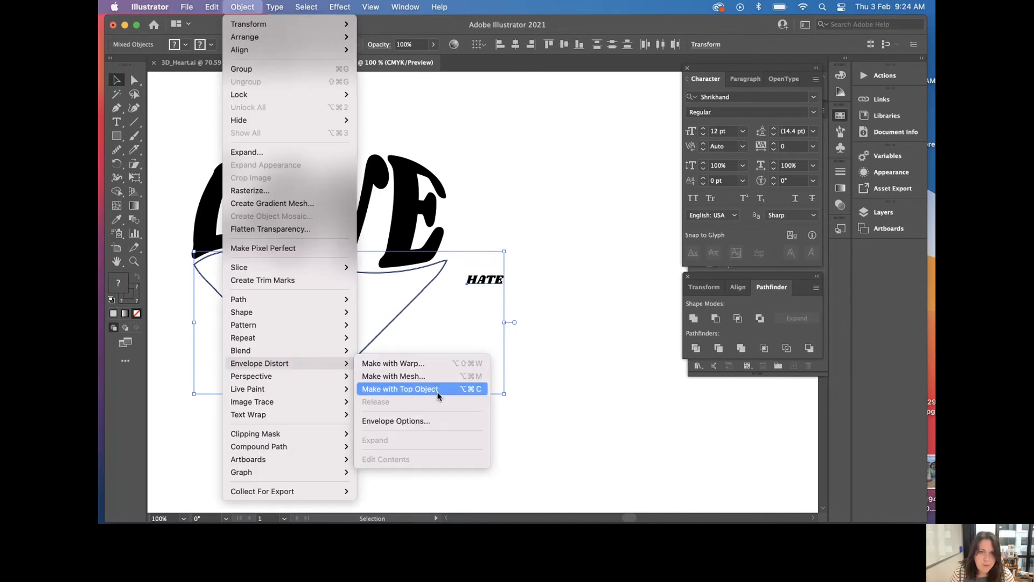
click(438, 389)
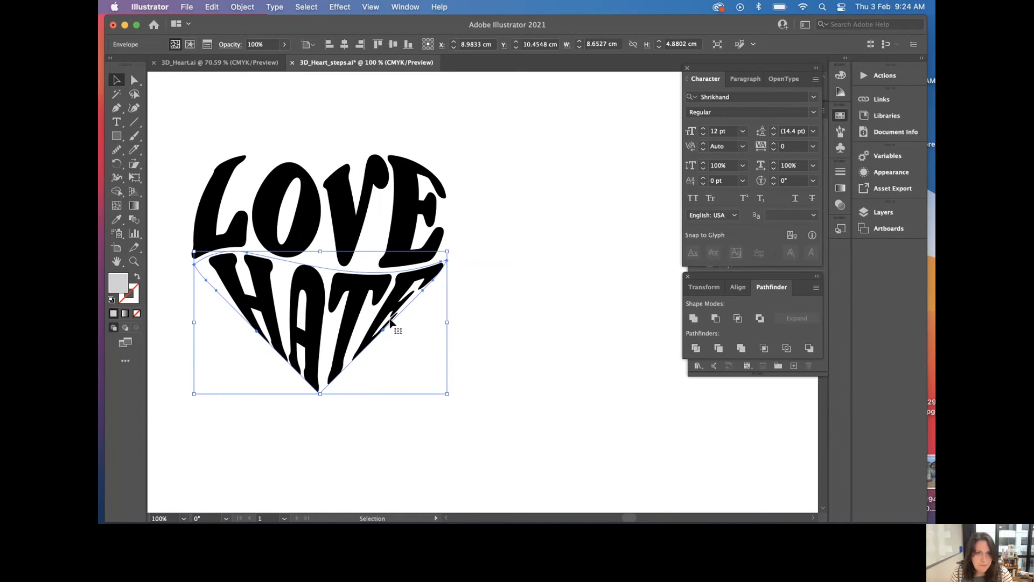
scroll(377, 310, left, 1)
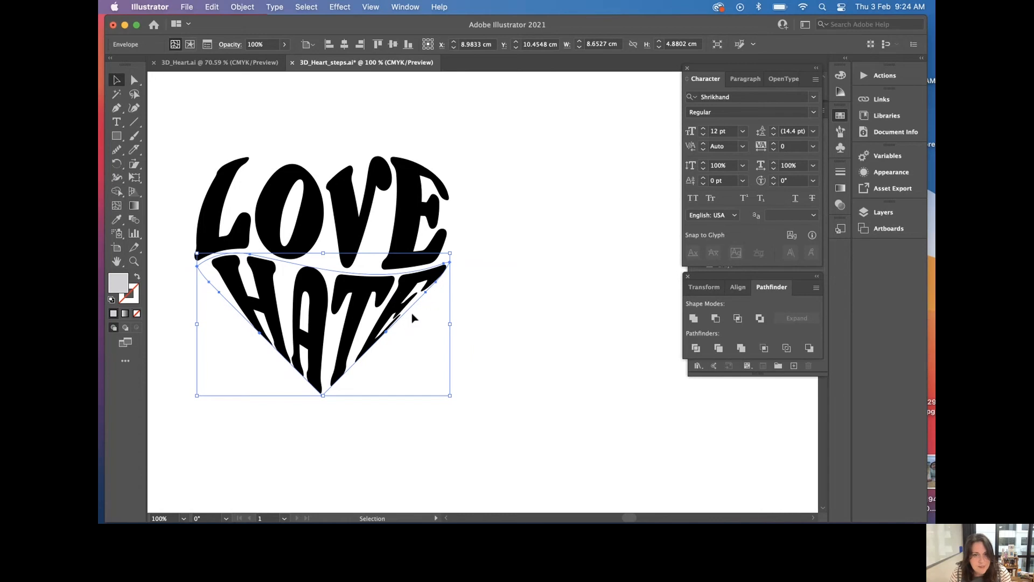
Step: Check the finished 3D heart in 3D_Heart.ai, return to 3D_Heart_steps.ai, and expand the warped LOVE and HATE envelopes
click(216, 63)
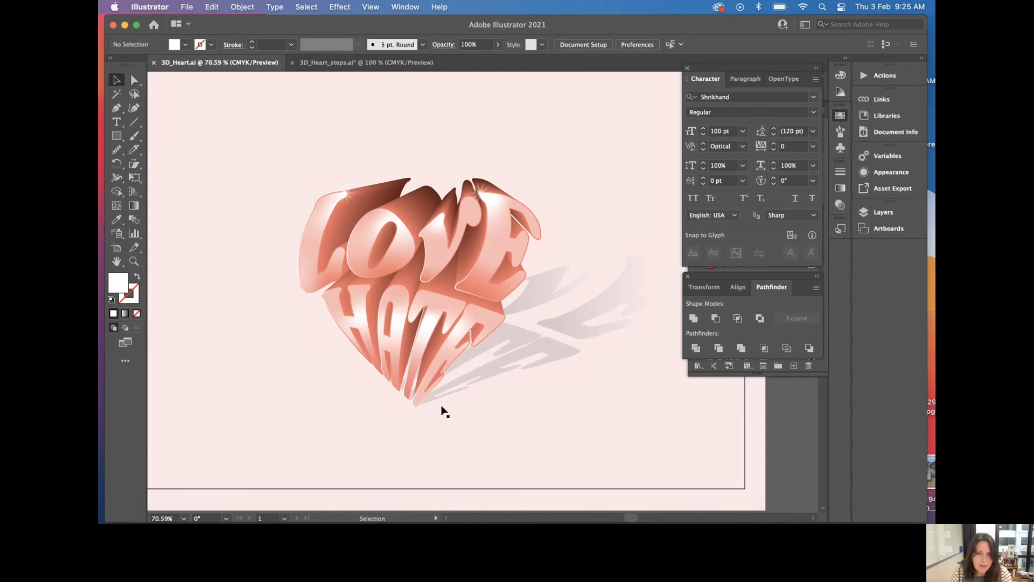
click(337, 63)
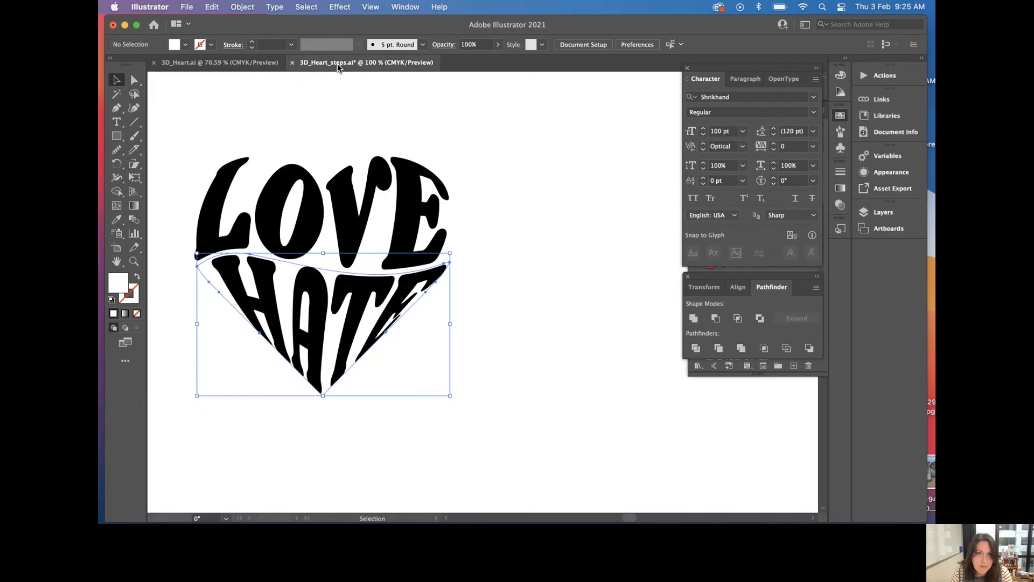
click(343, 145)
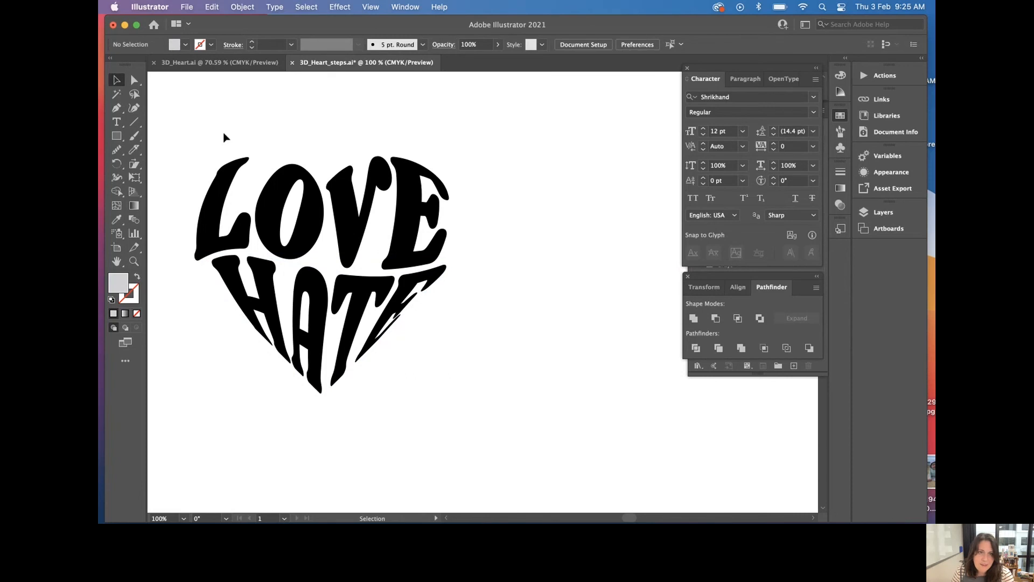
drag(223, 131, 477, 369)
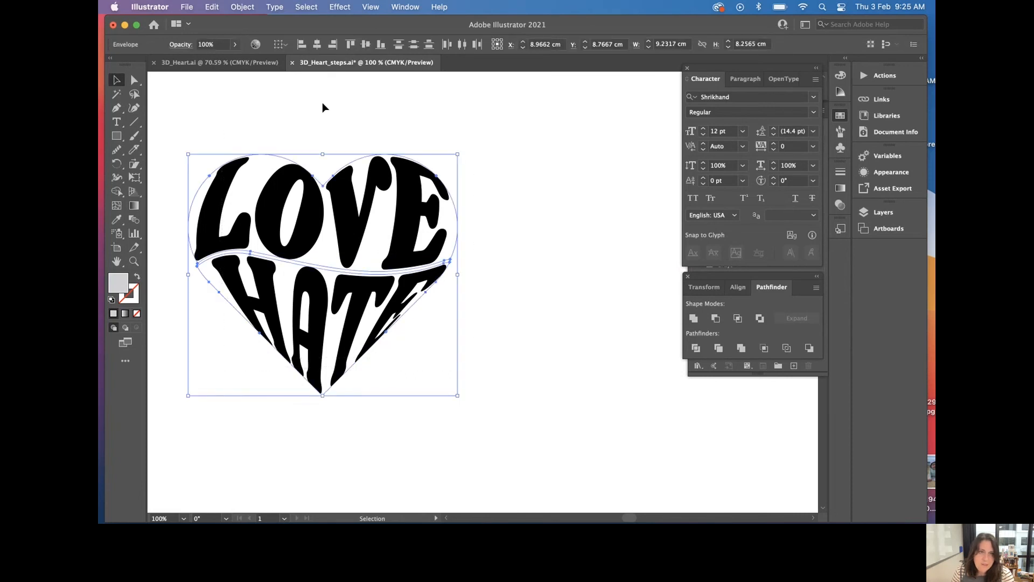
click(242, 7)
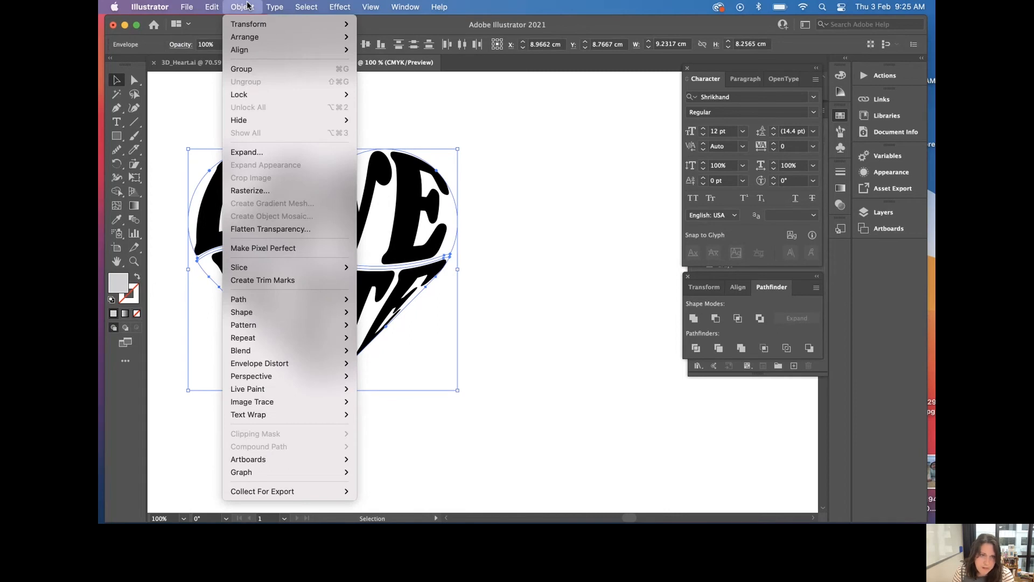
click(299, 150)
click(551, 343)
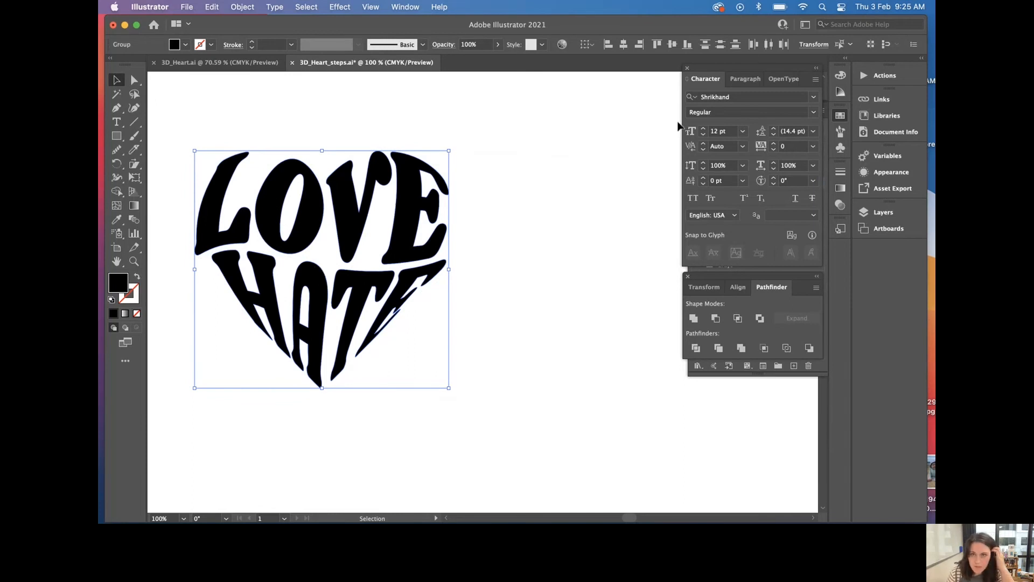
Step: Group the expanded LOVE and HATE lettering into one object
click(841, 115)
click(840, 115)
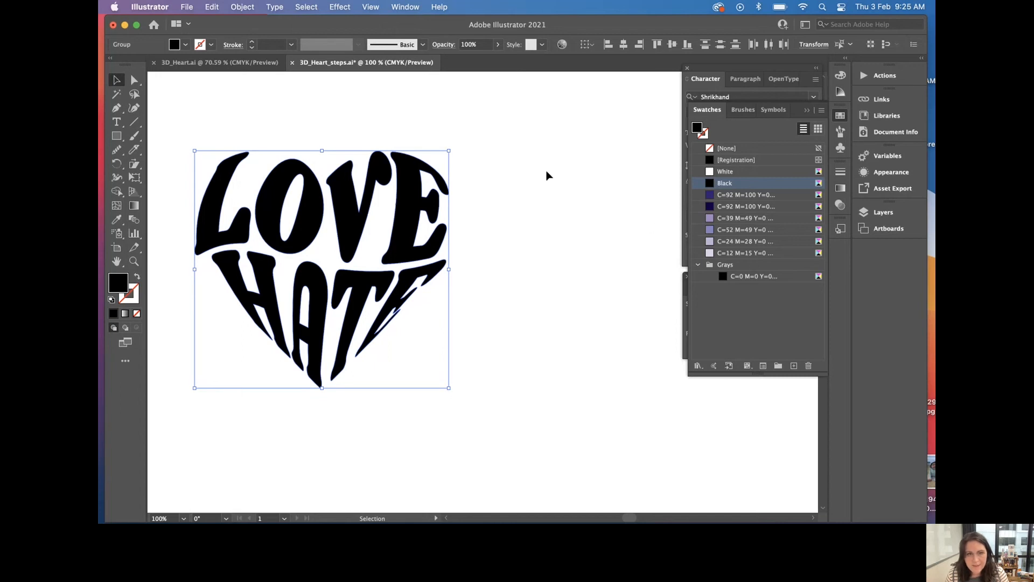
scroll(546, 175, up, 1)
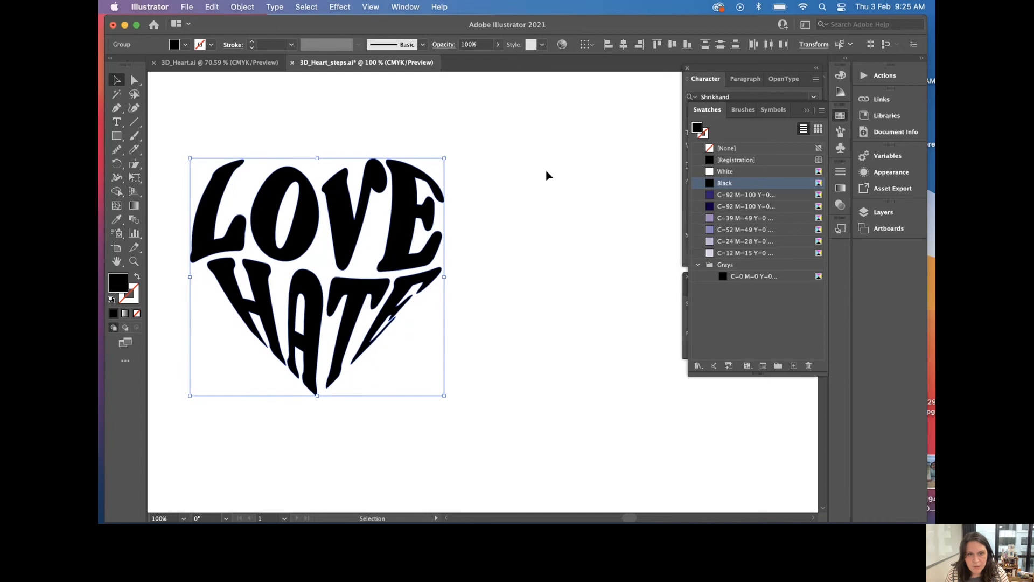
scroll(546, 175, up, 2)
scroll(546, 175, left, 3)
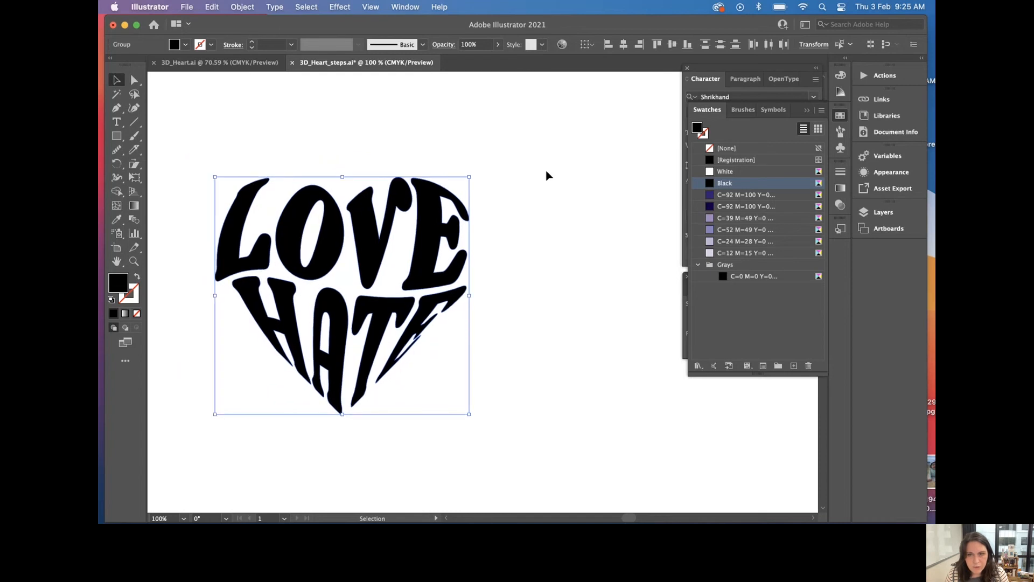
click(537, 182)
click(379, 242)
click(382, 306)
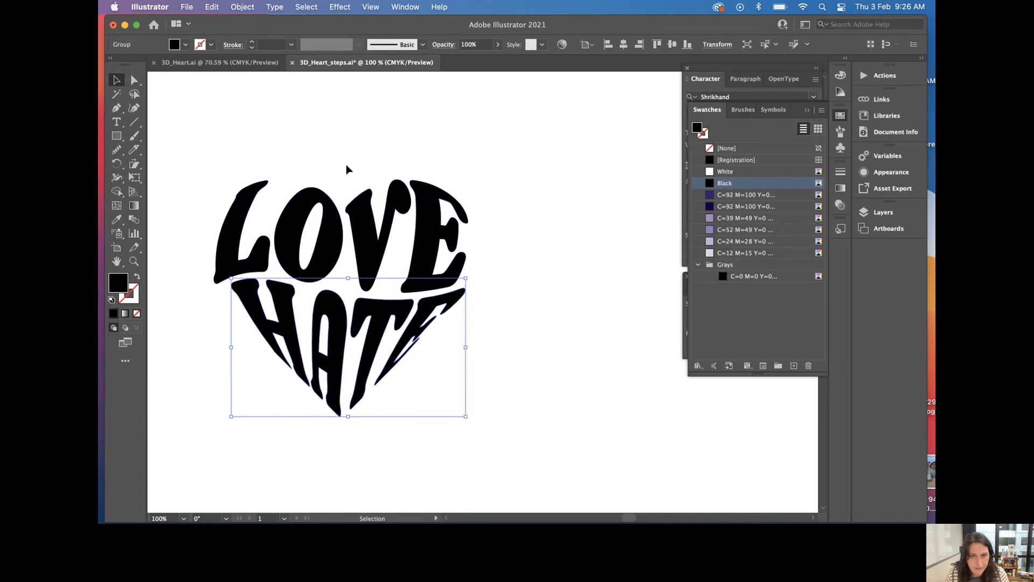
key(super+a)
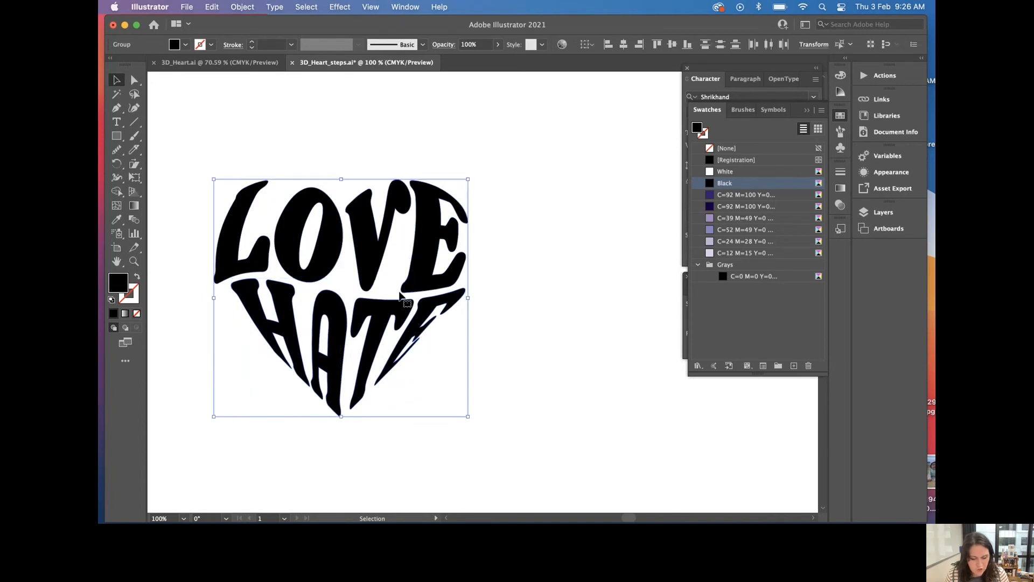
click(242, 7)
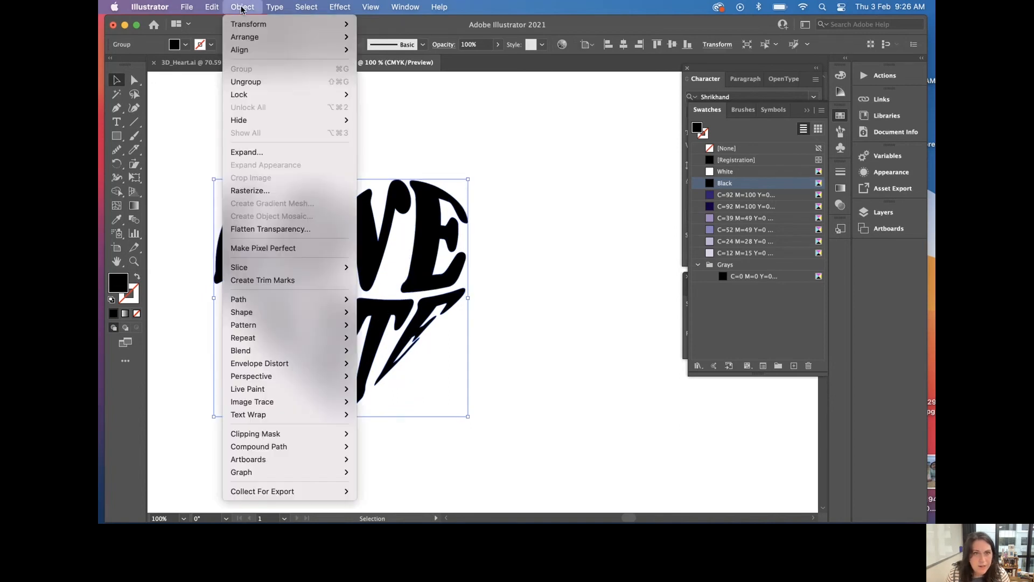
click(538, 134)
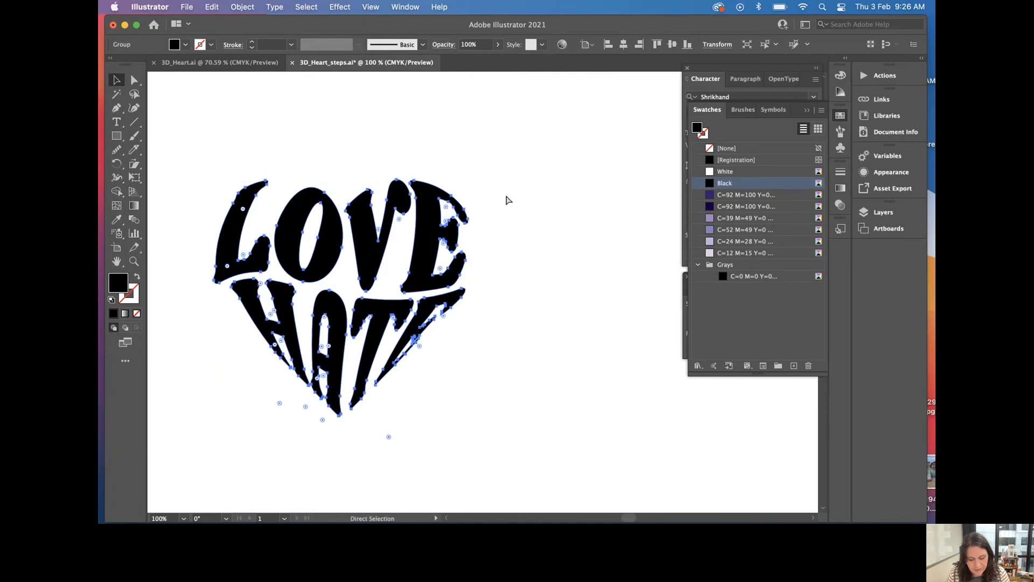
Step: Duplicate the grouped lettering, scale the copy to just under half size over the heart's lower-right part, and send it to the back
key(a)
key(v)
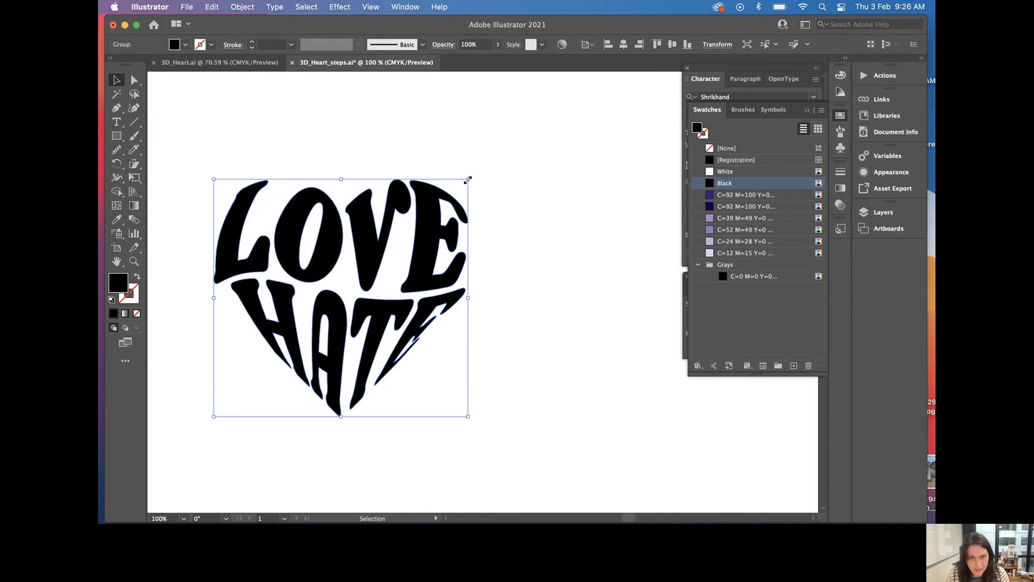
drag(467, 180, 421, 351)
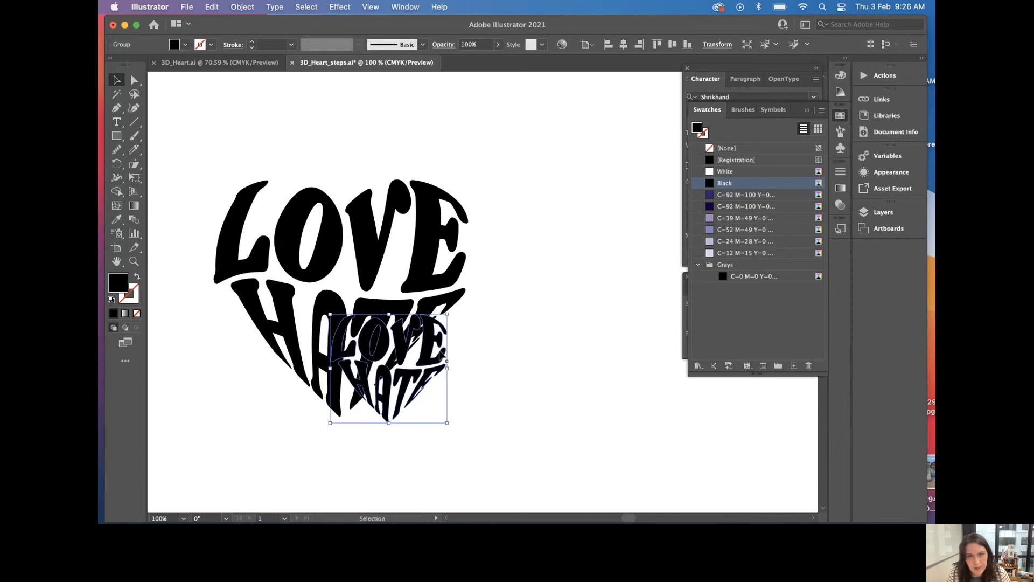
click(248, 4)
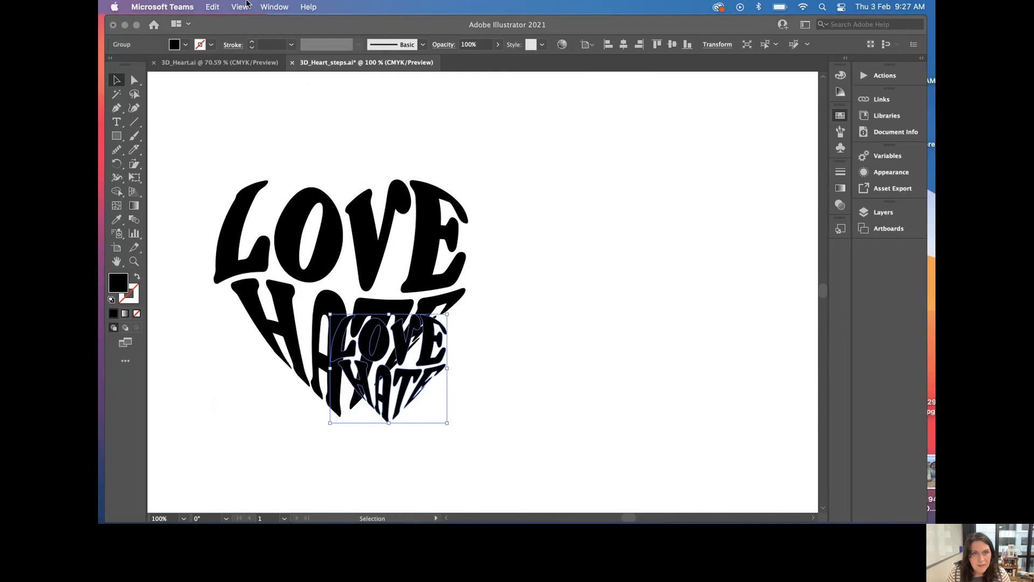
click(429, 360)
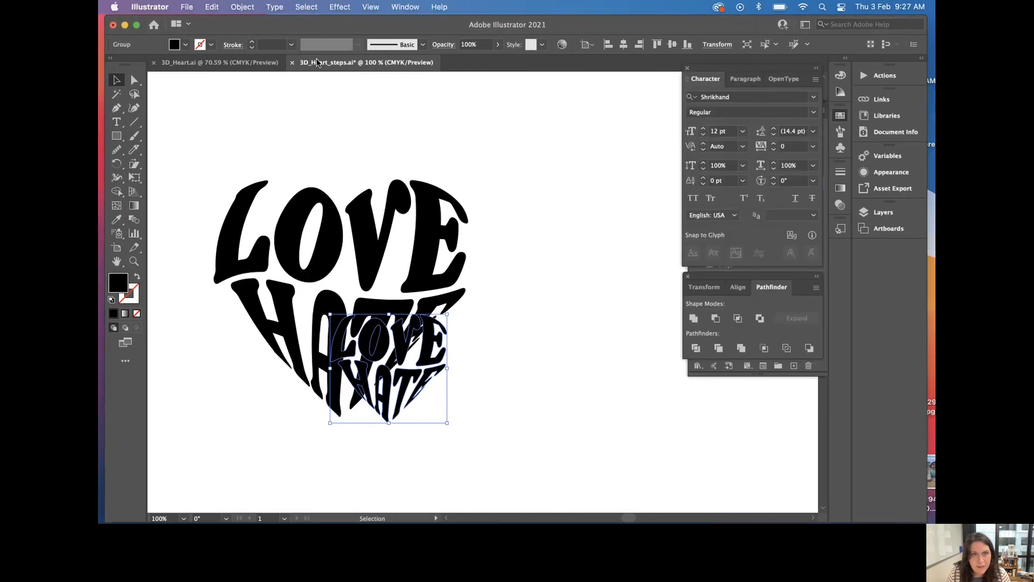
click(213, 7)
mouse_move(243, 7)
mouse_move(245, 36)
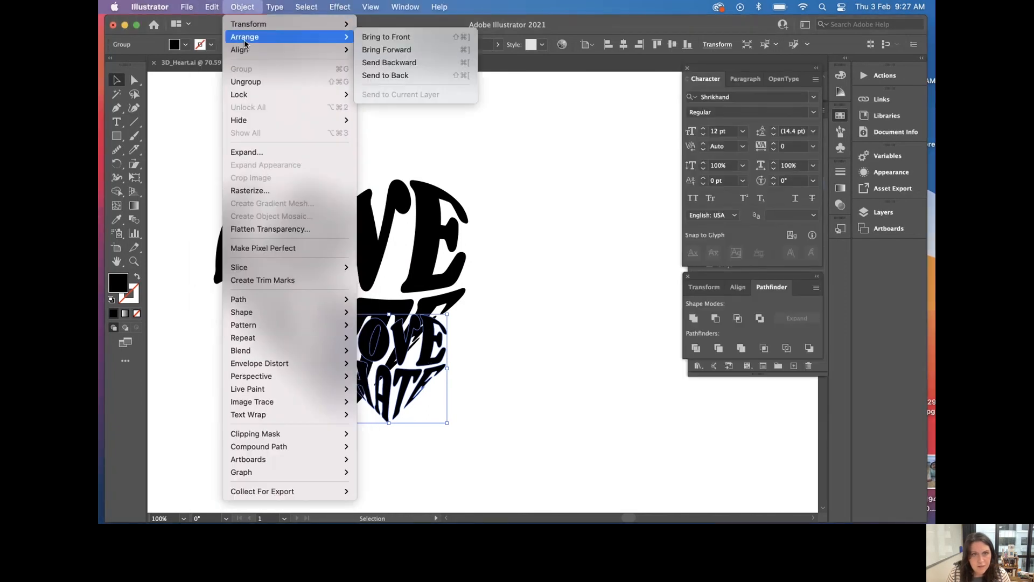
click(384, 75)
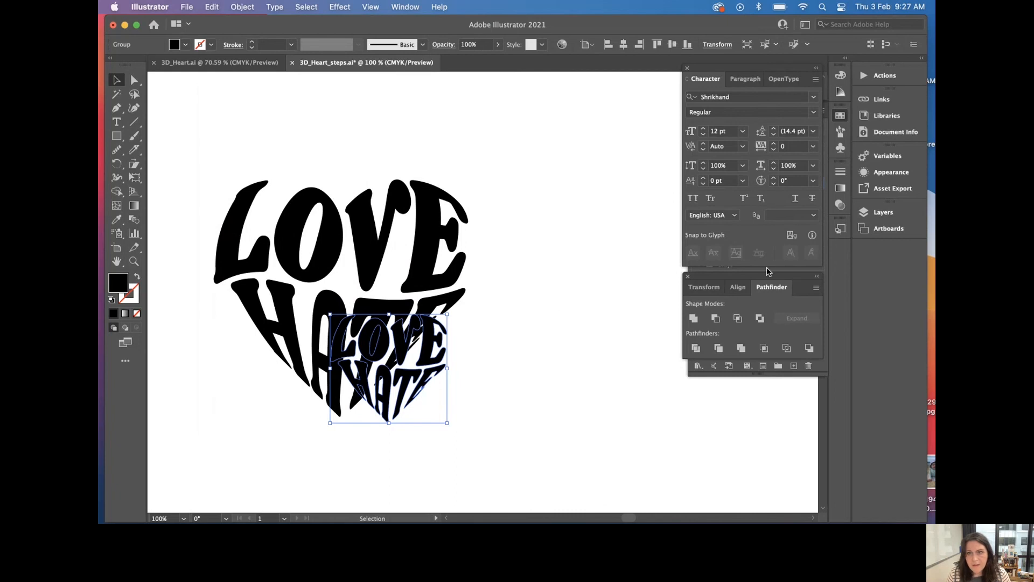
Step: Fill the small copy with swatch C=92 M=100 Y=0 K=64 and the large lettering with C=92 M=100 Y=0 K=23
click(841, 115)
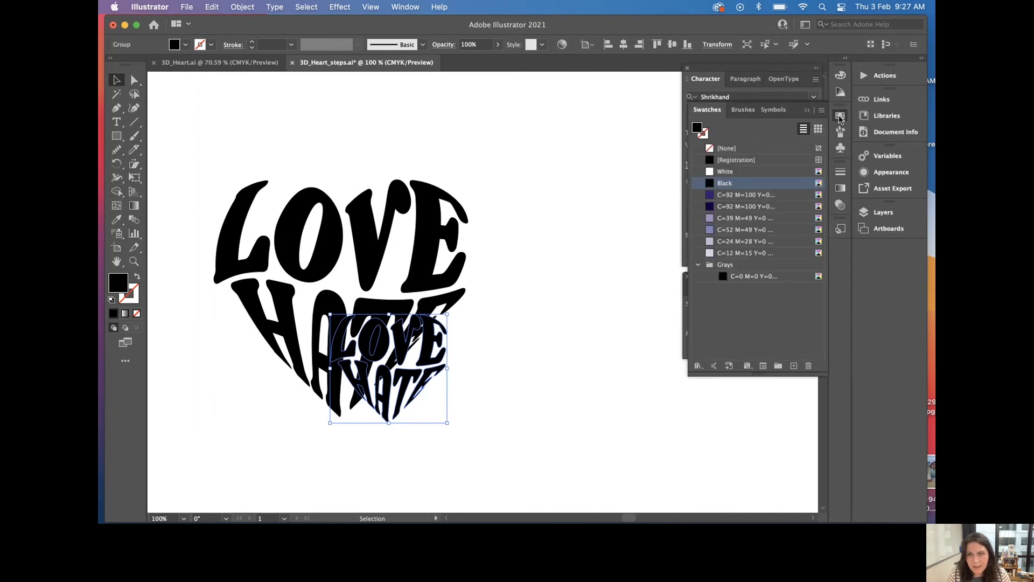
click(727, 207)
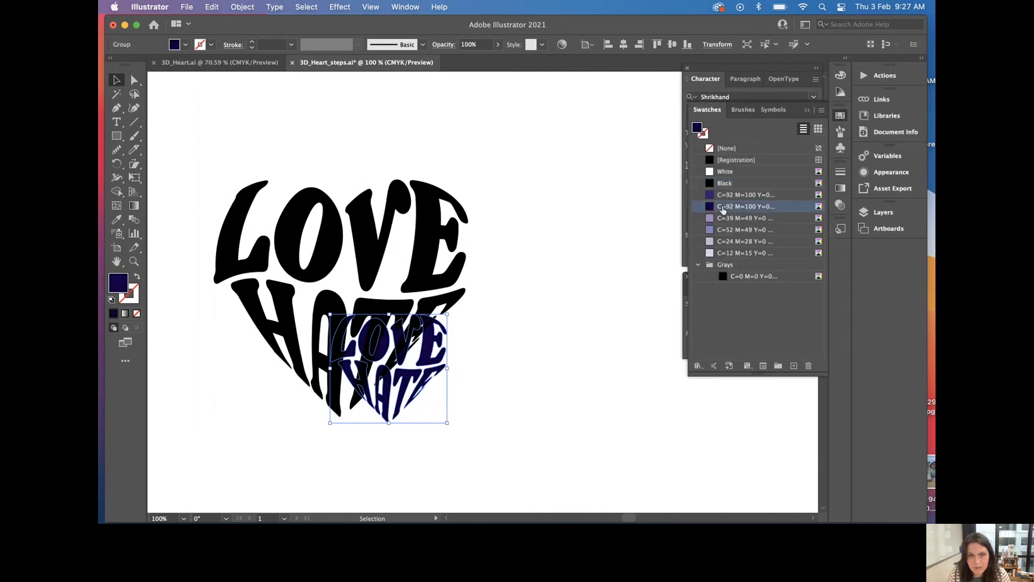
click(440, 250)
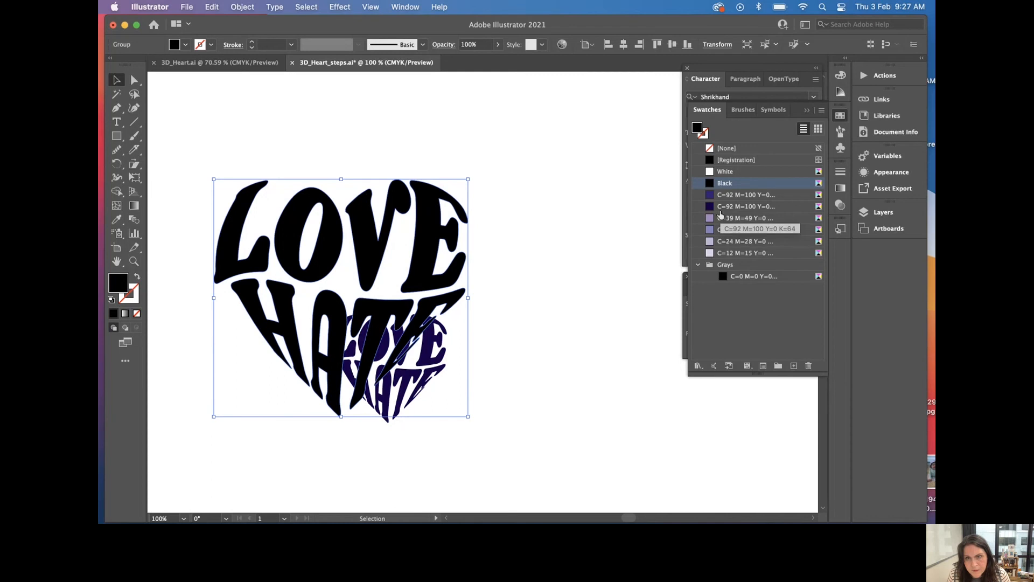
click(720, 199)
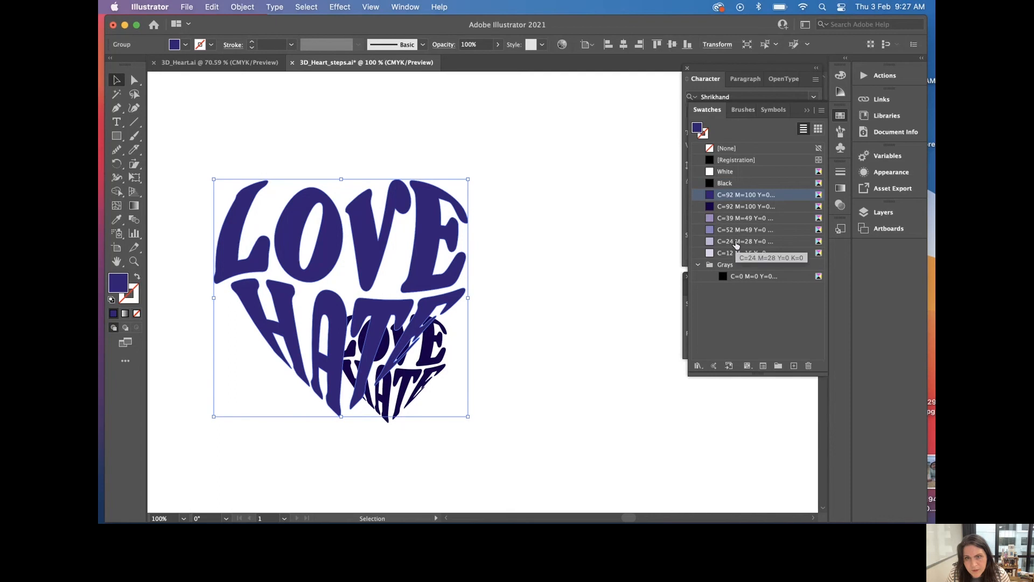
Step: Create a lighter purple swatch with C=74 M=79 Y=0 and reduced black, applying it to the large lettering
click(821, 110)
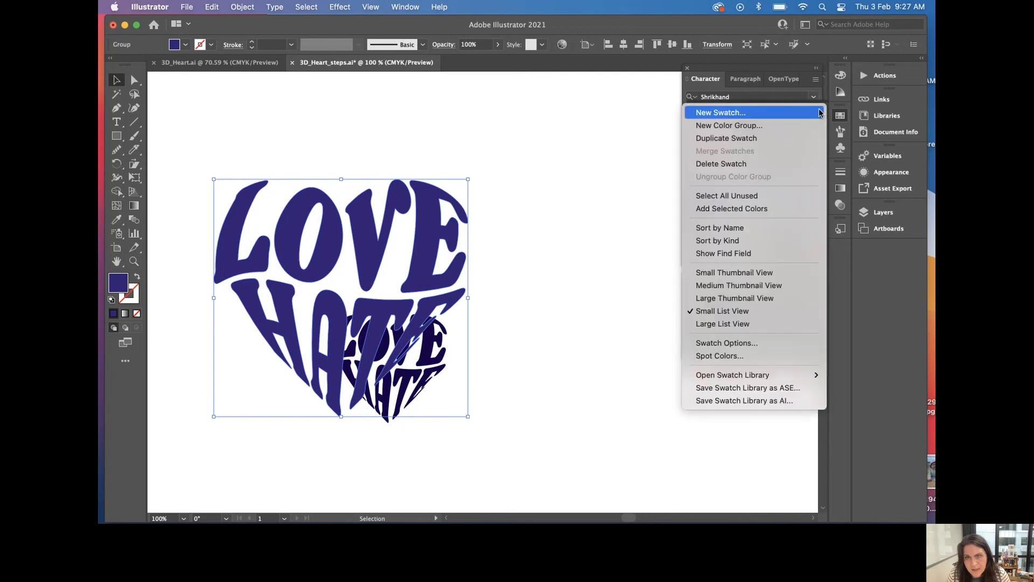
click(773, 115)
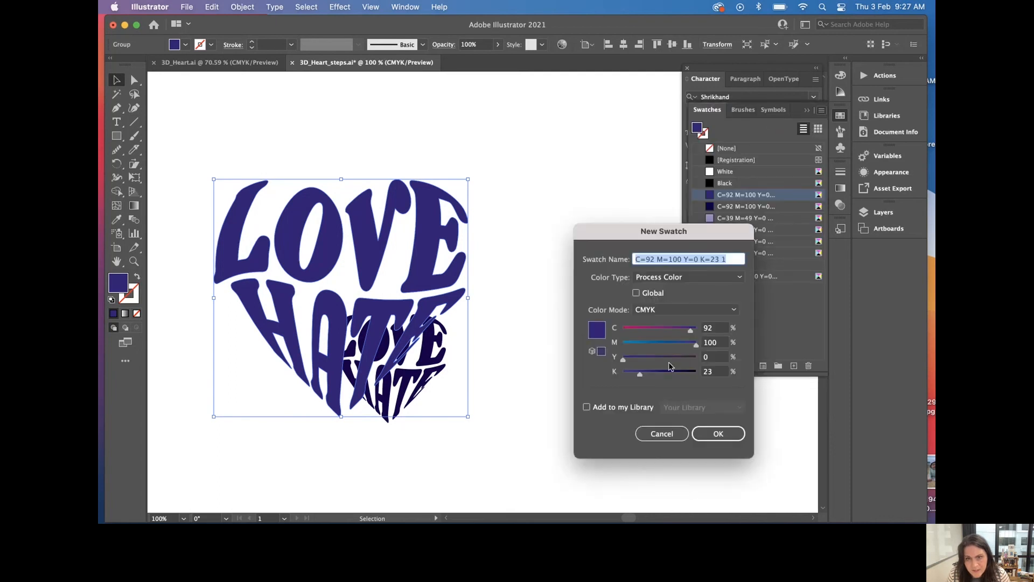
drag(640, 373, 631, 374)
drag(696, 345, 677, 333)
click(719, 435)
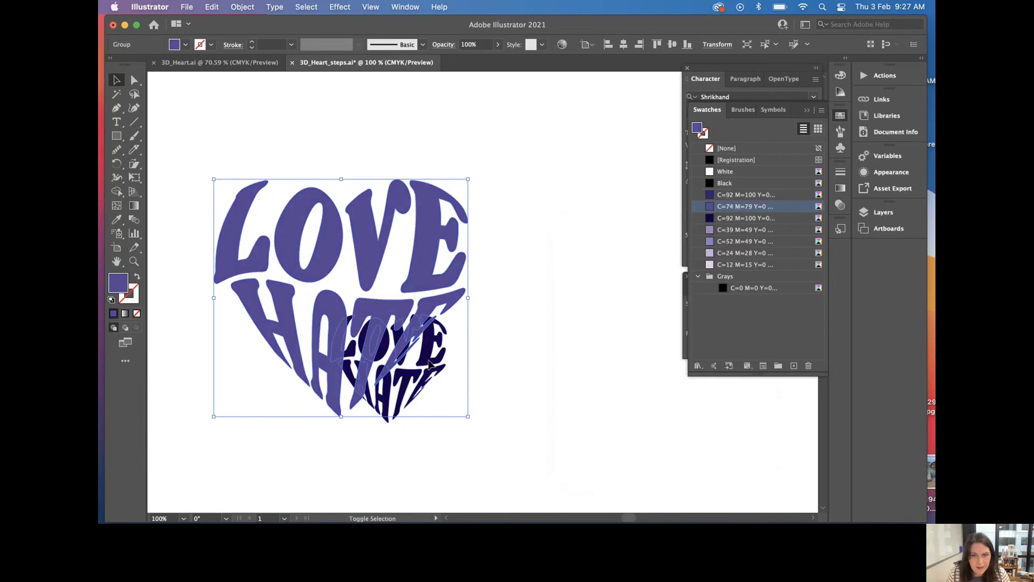
Step: Copy the large front LOVE HATE lettering group to the clipboard
shift+click(430, 366)
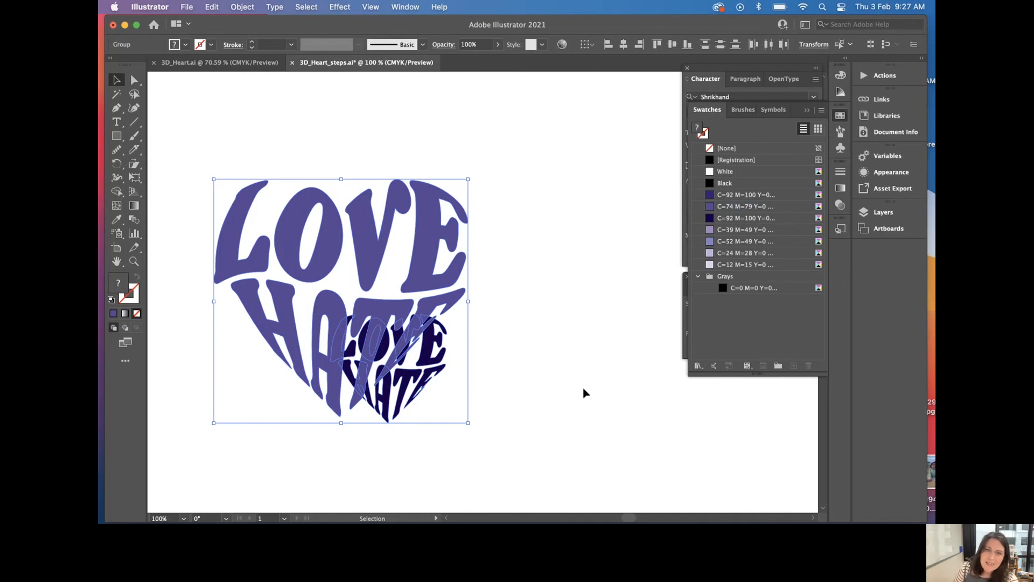
click(541, 280)
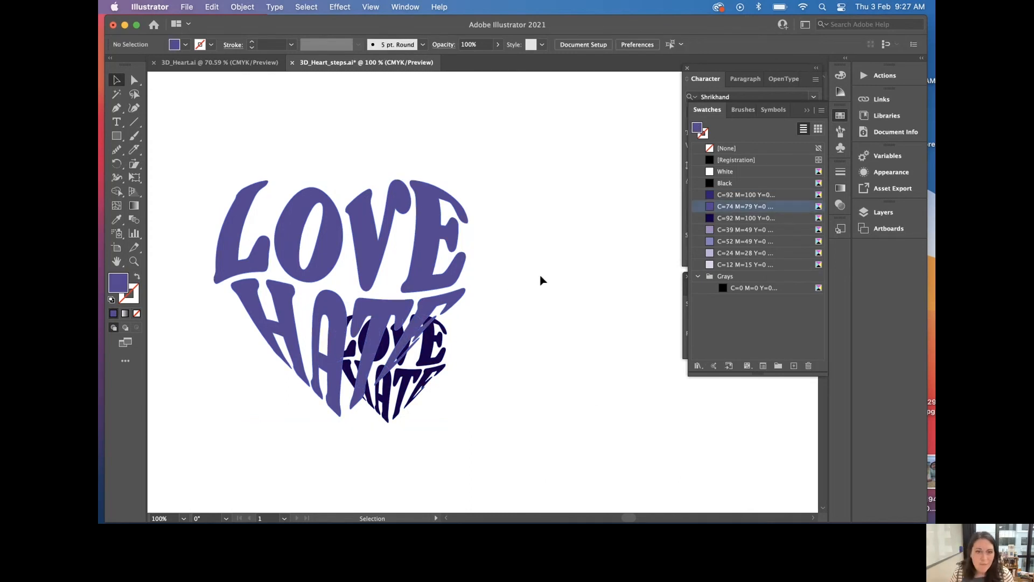
click(425, 260)
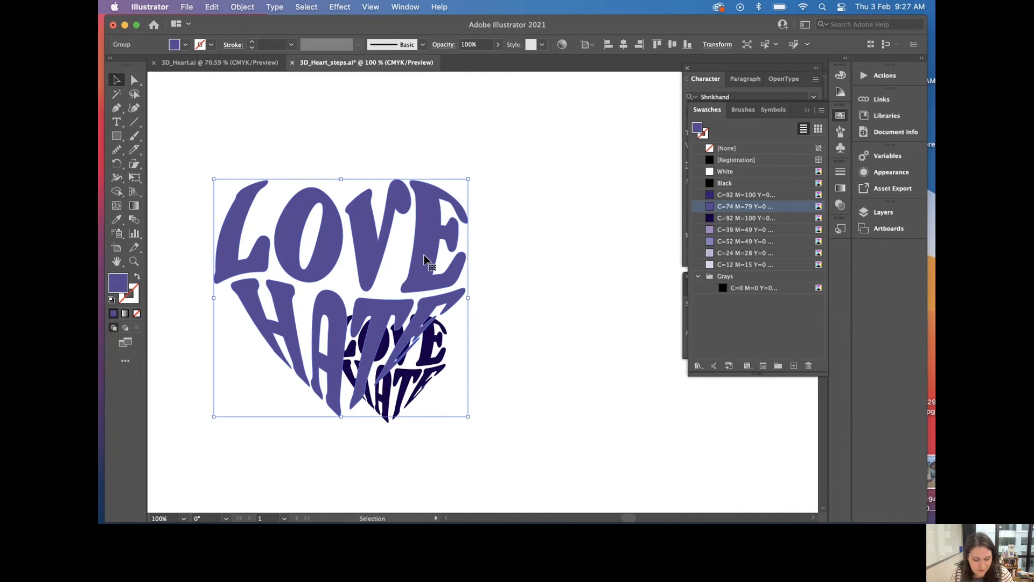
key(a)
key(v)
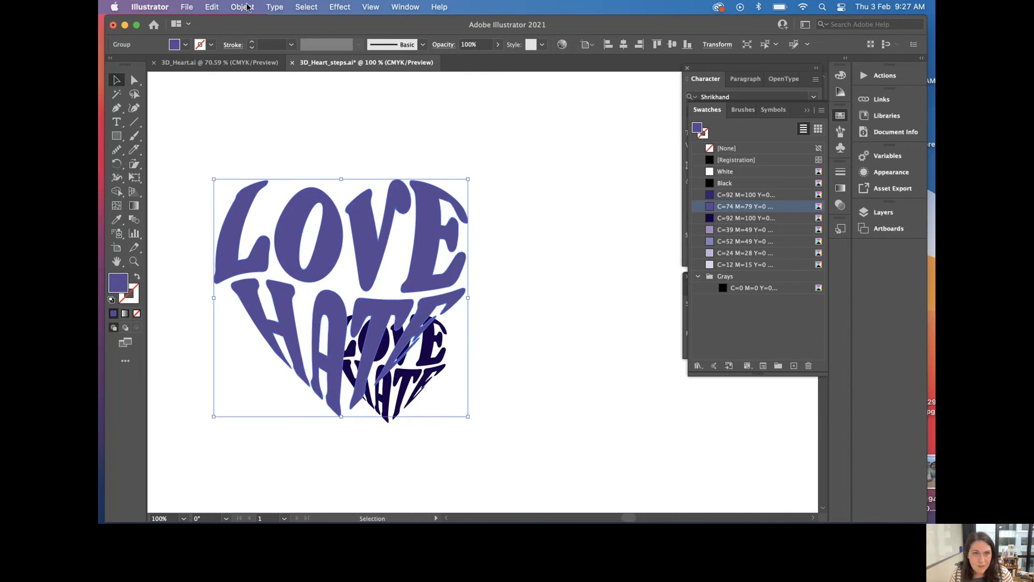
click(213, 7)
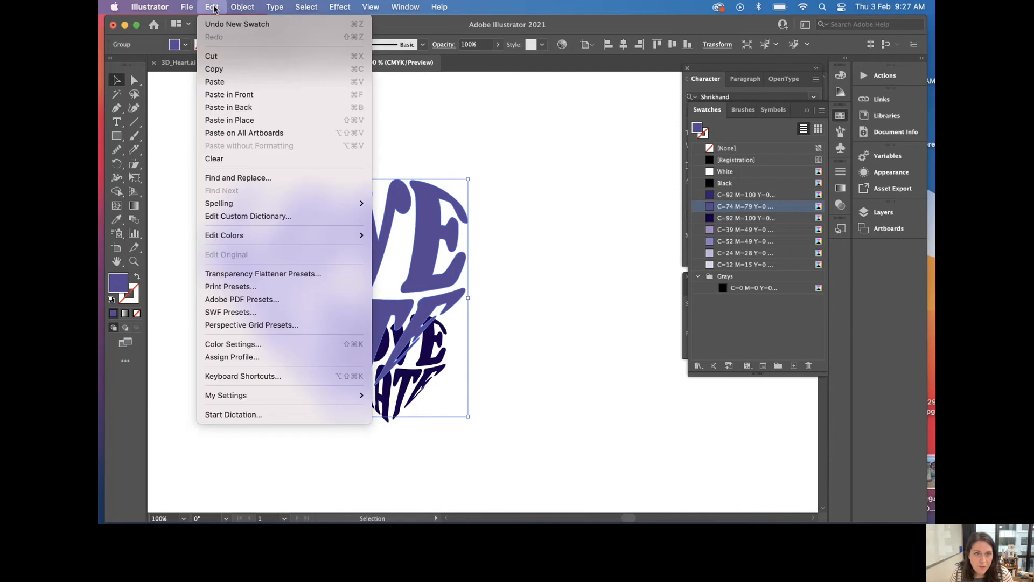
click(214, 9)
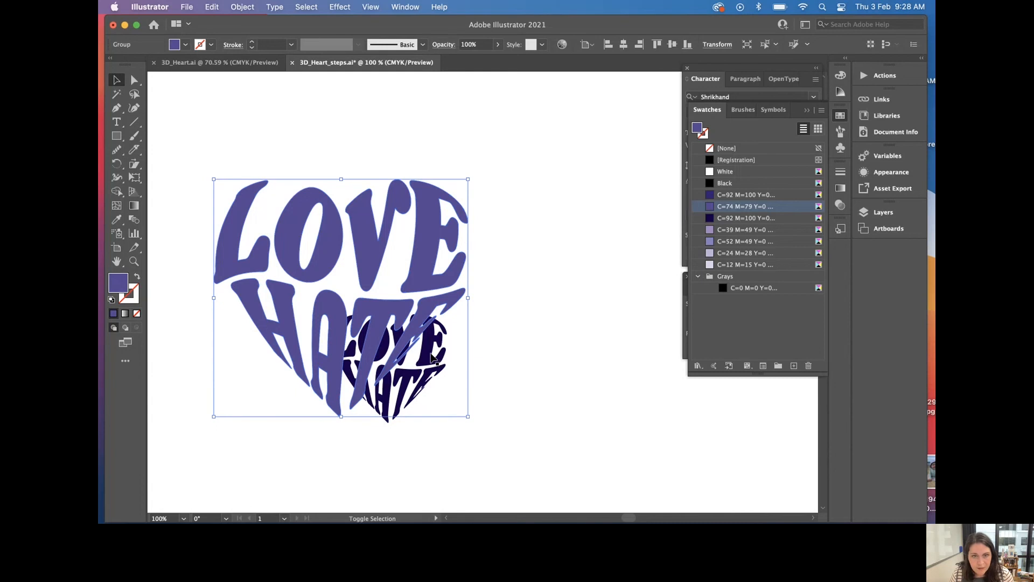
Step: Select both lettering groups and set their blend options to Specified Steps with 80 steps
shift+click(433, 357)
click(242, 7)
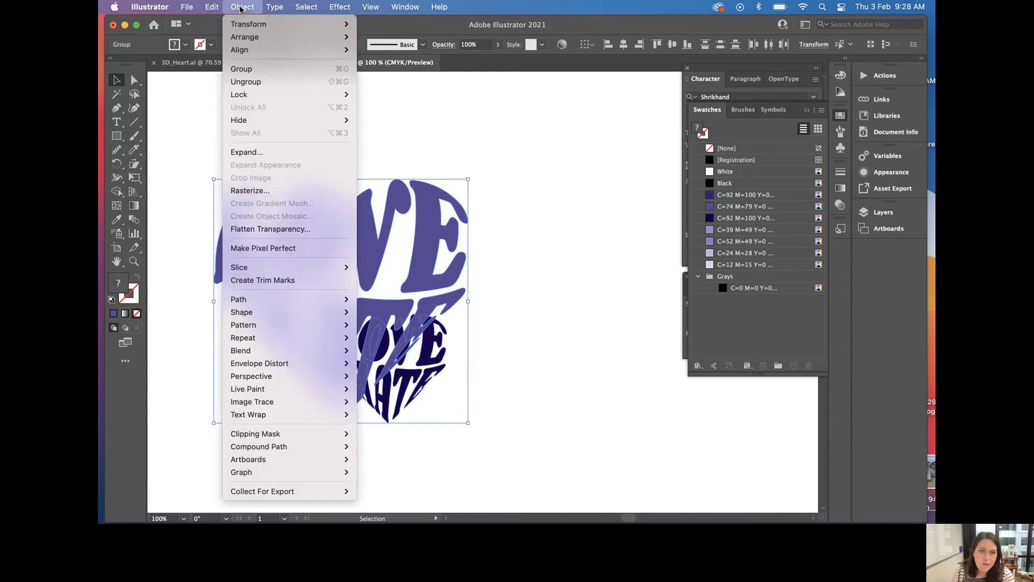
mouse_move(277, 354)
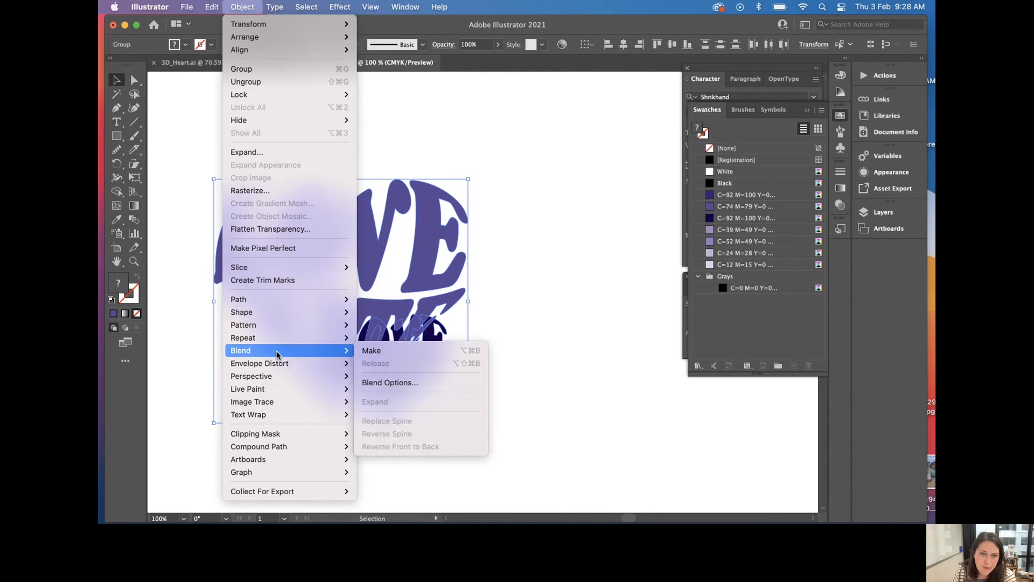
click(384, 383)
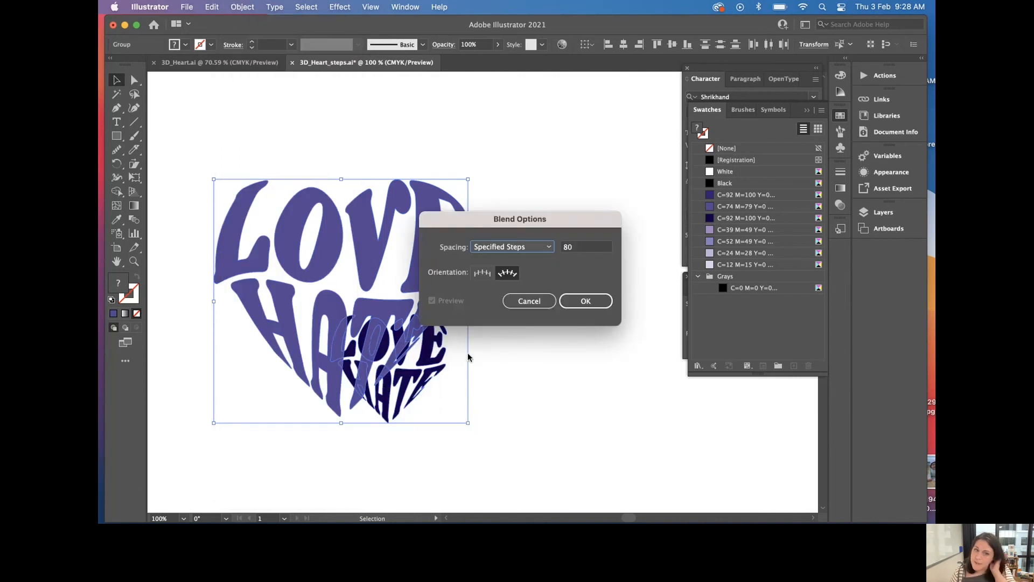
click(549, 248)
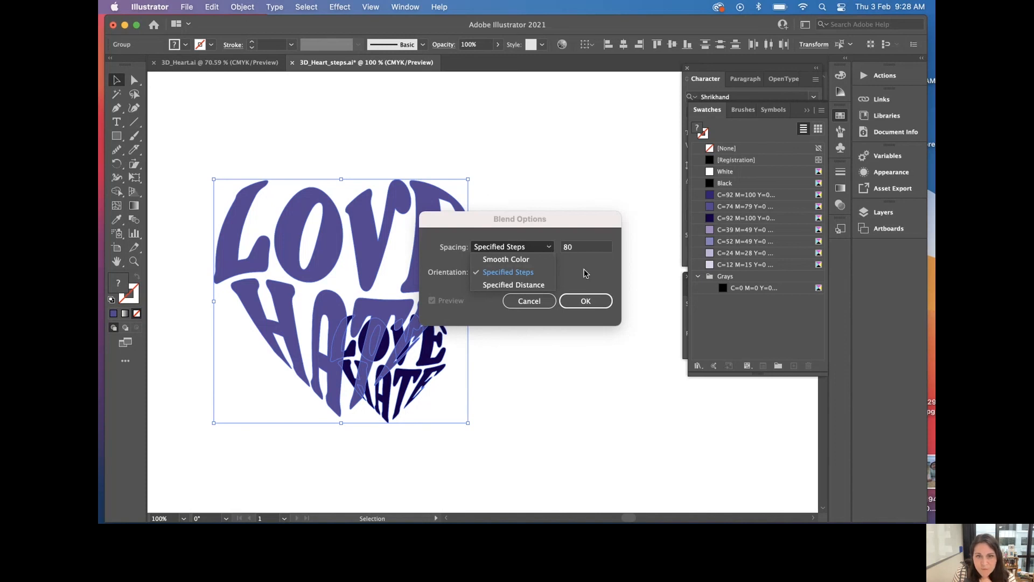
click(532, 276)
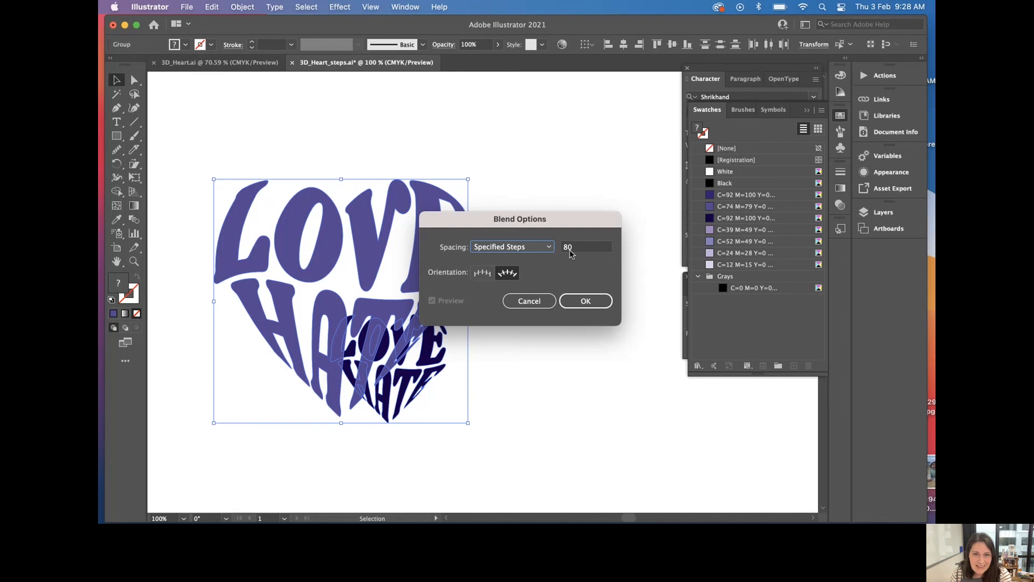
click(585, 300)
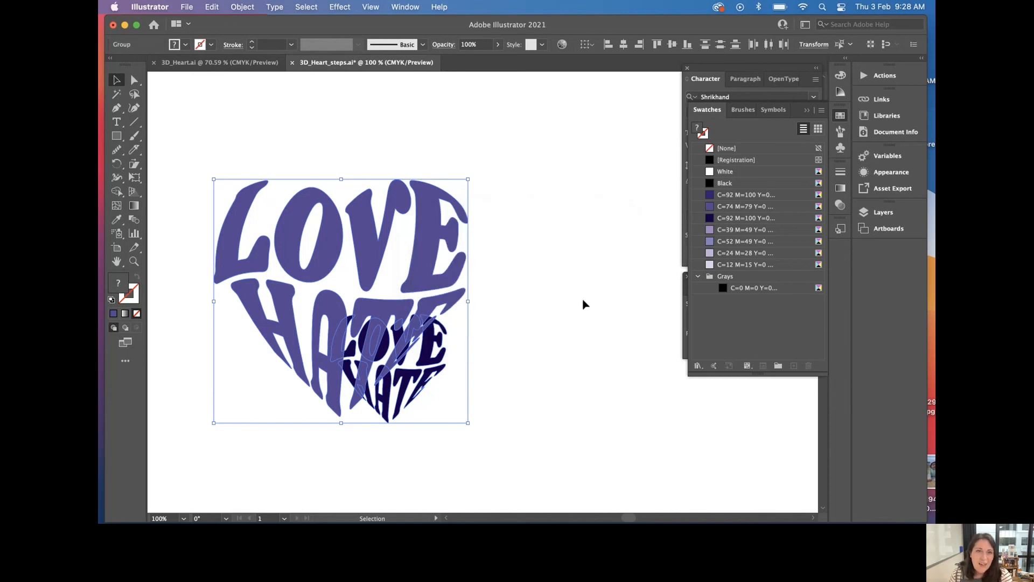
Step: Make a blend between the large lettering and the small dark copy behind it
scroll(210, 115, down, 1)
click(245, 4)
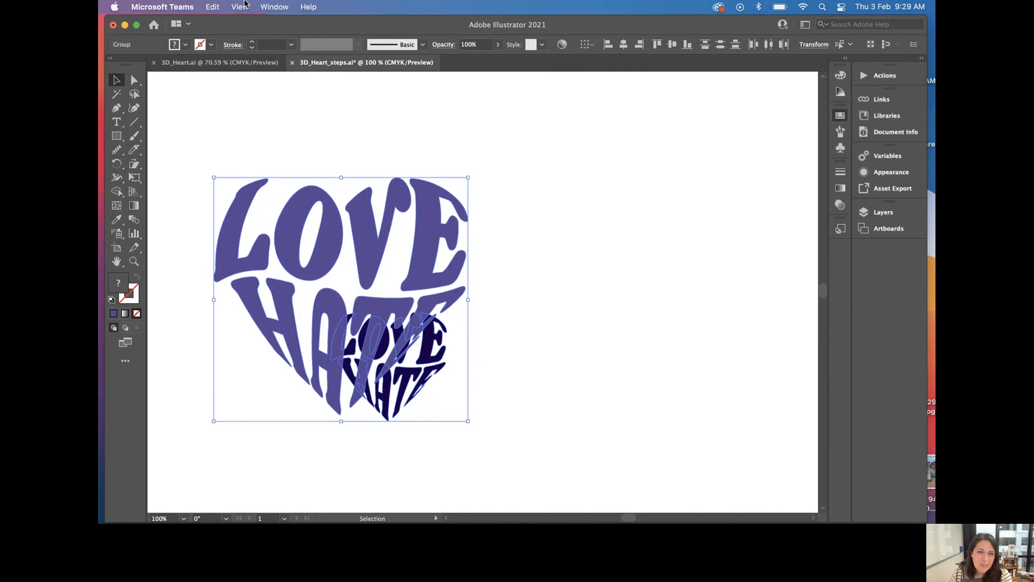
click(312, 149)
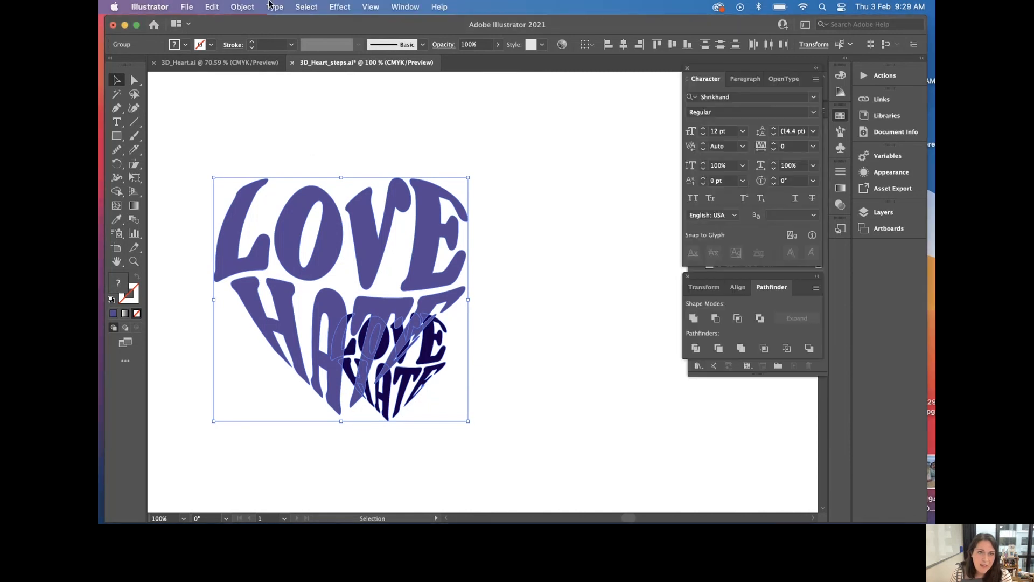
click(242, 7)
mouse_move(288, 350)
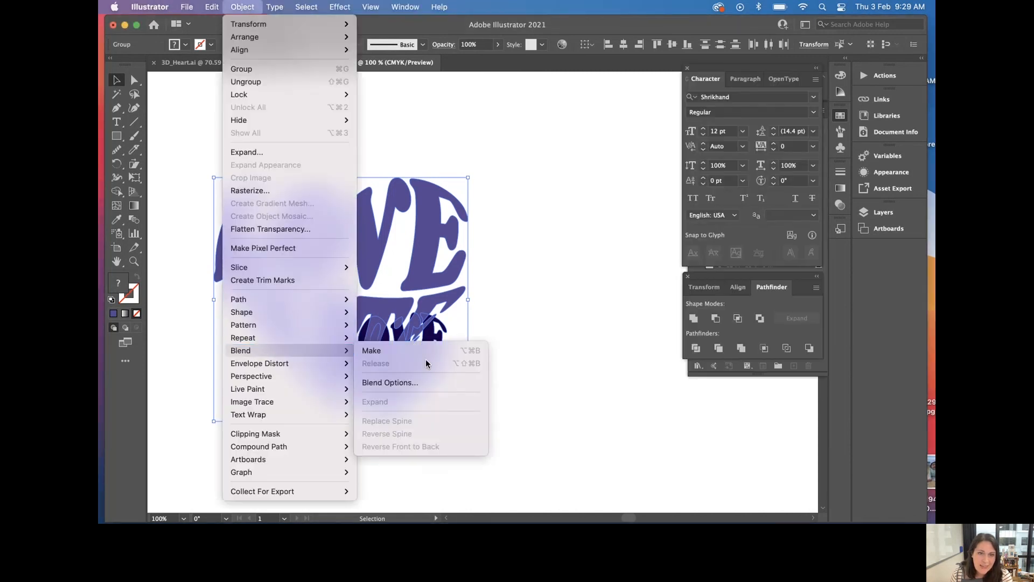
click(419, 351)
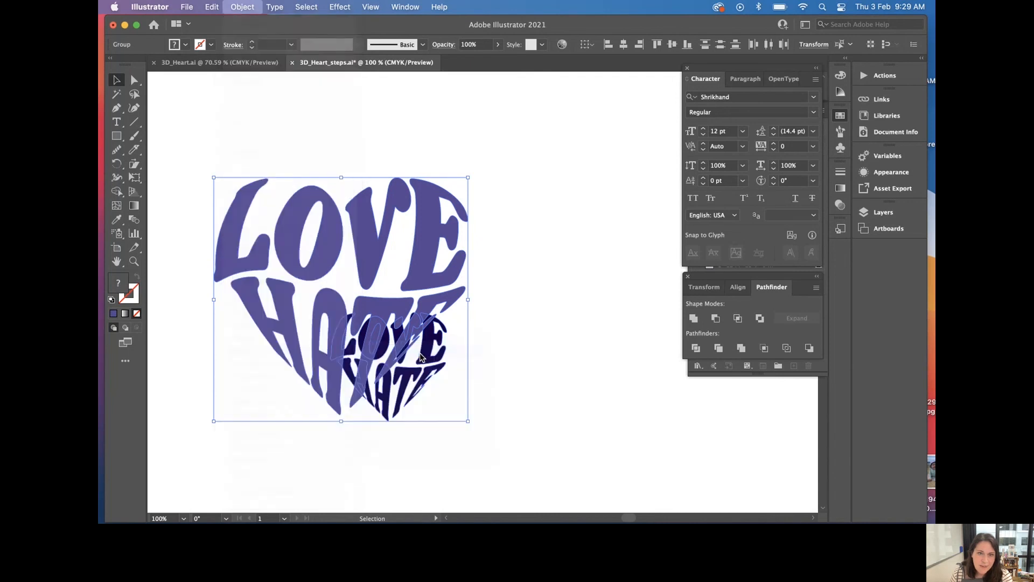
click(513, 354)
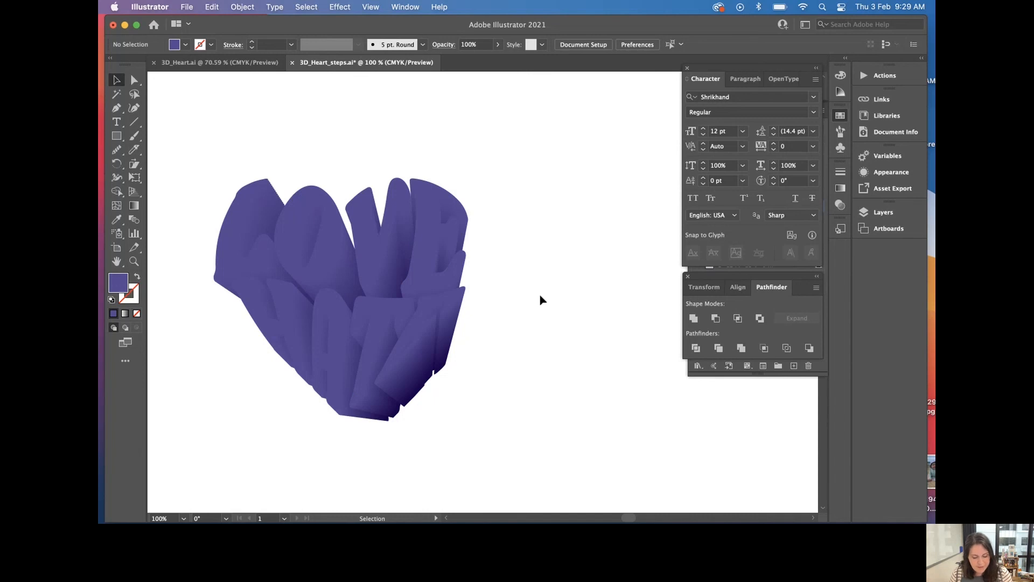
Step: Paste the copied lettering in front of the blend and fill it with swatch C=52 M=49 Y=0 K=0
key(super+a)
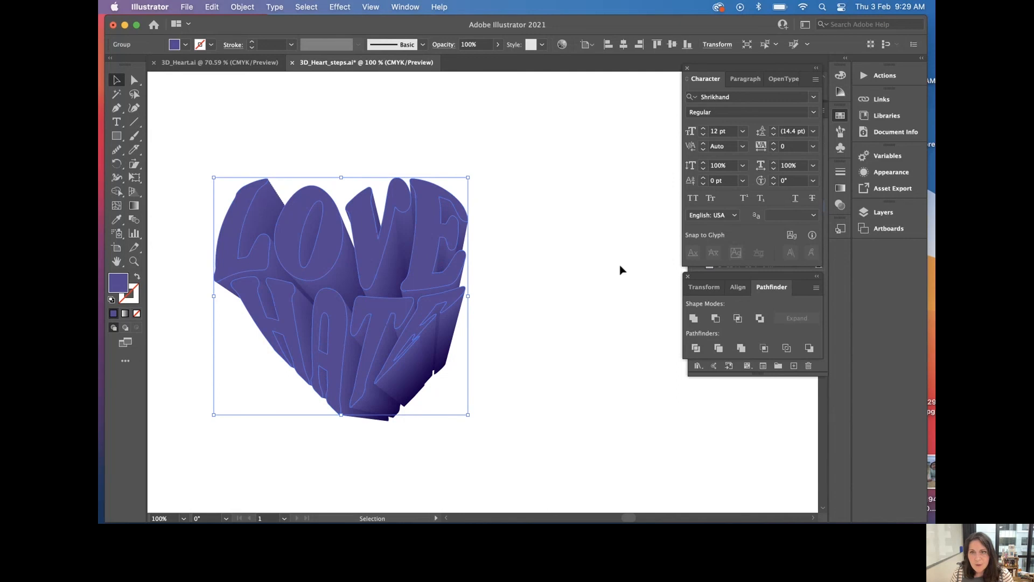
click(839, 117)
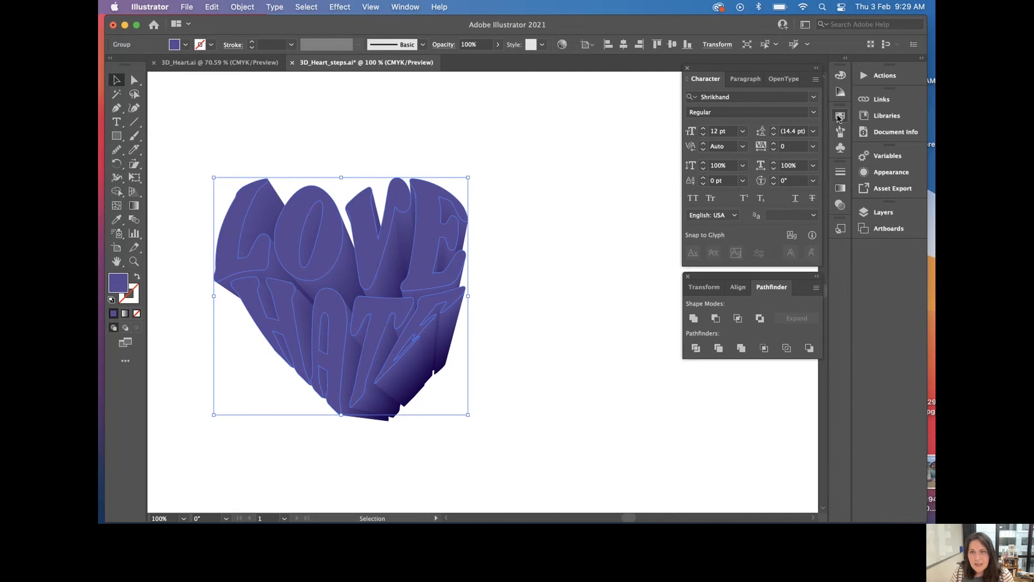
click(838, 117)
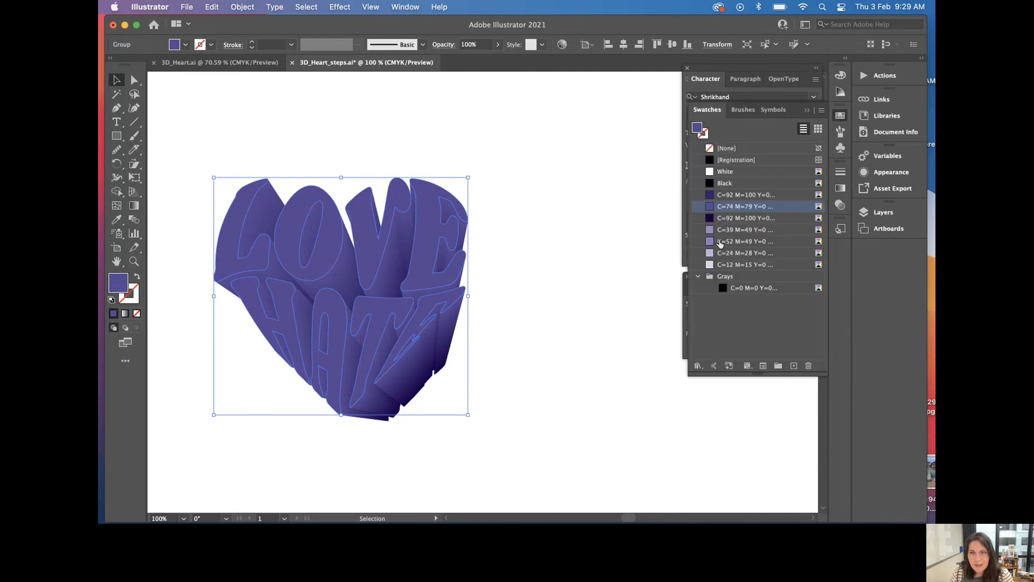
click(720, 243)
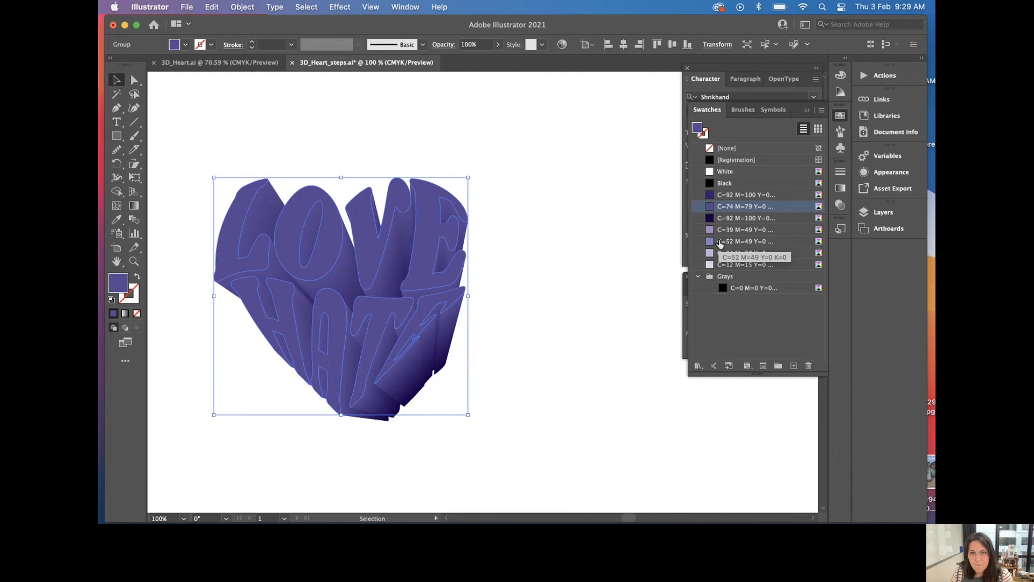
click(560, 236)
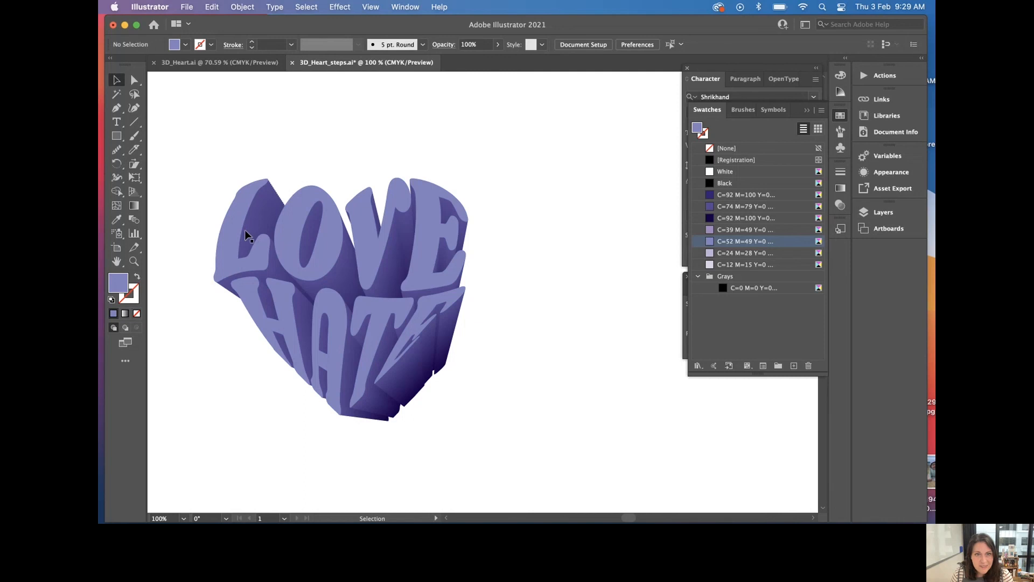
Step: Apply a point-based freeform gradient to the front L of LOVE and move its lower-left colour stop slightly inward
click(233, 63)
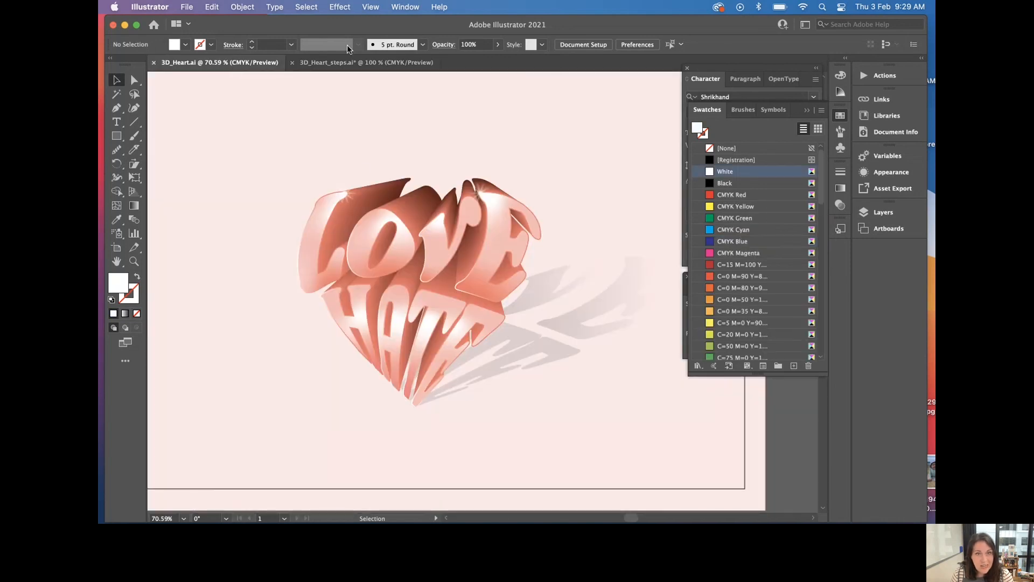
click(344, 62)
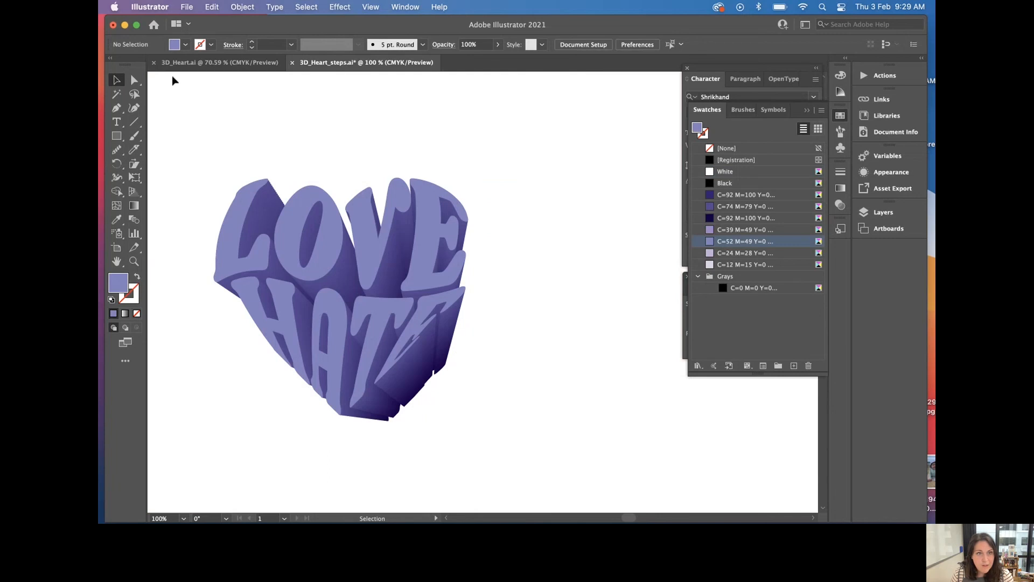
click(136, 81)
click(236, 237)
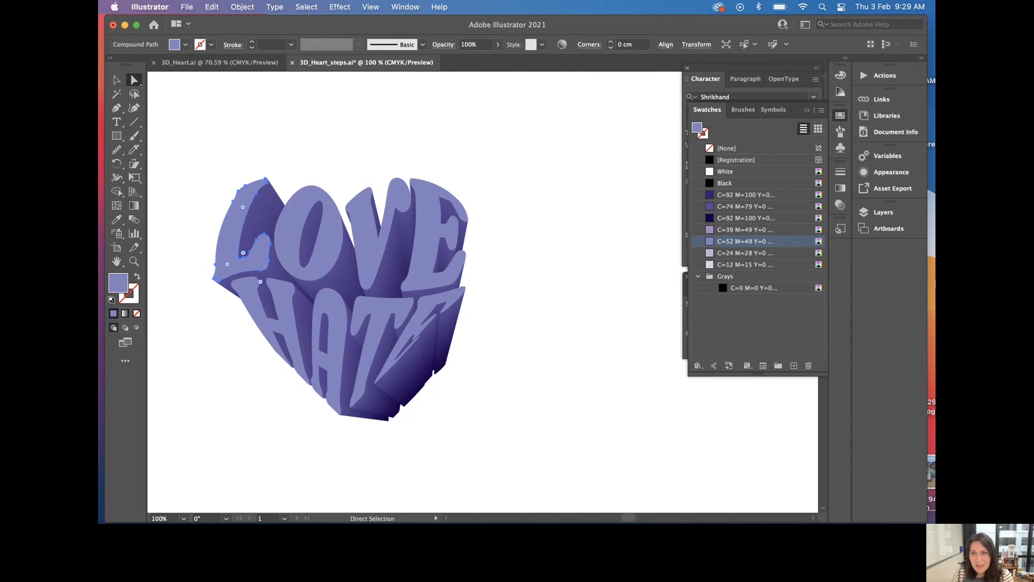
click(840, 188)
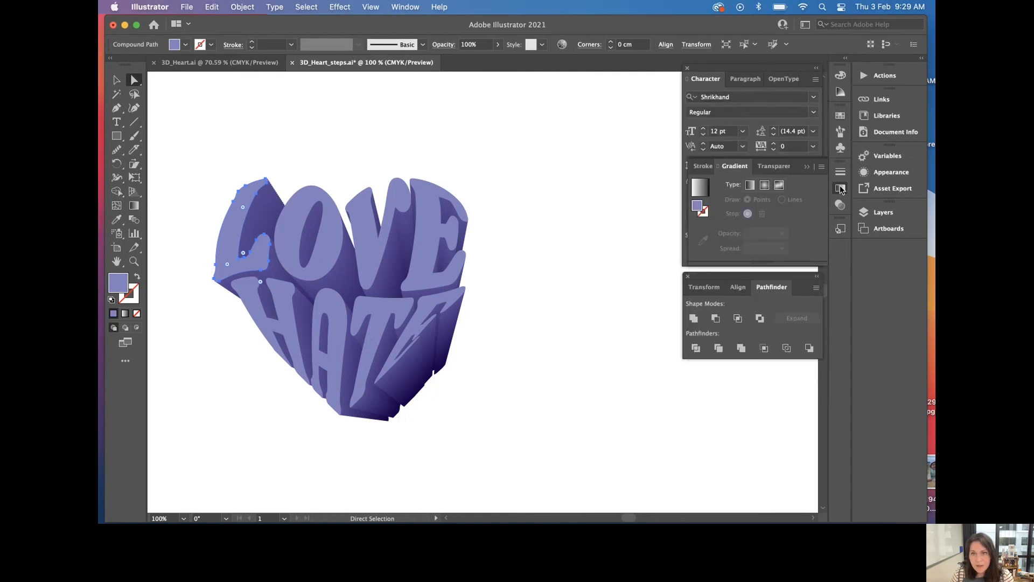
click(404, 7)
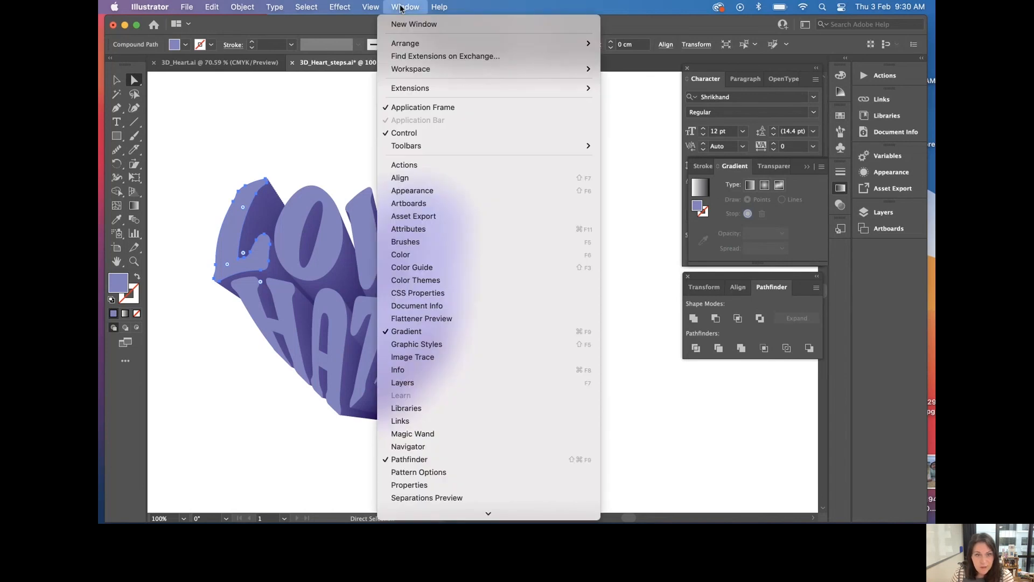
click(401, 7)
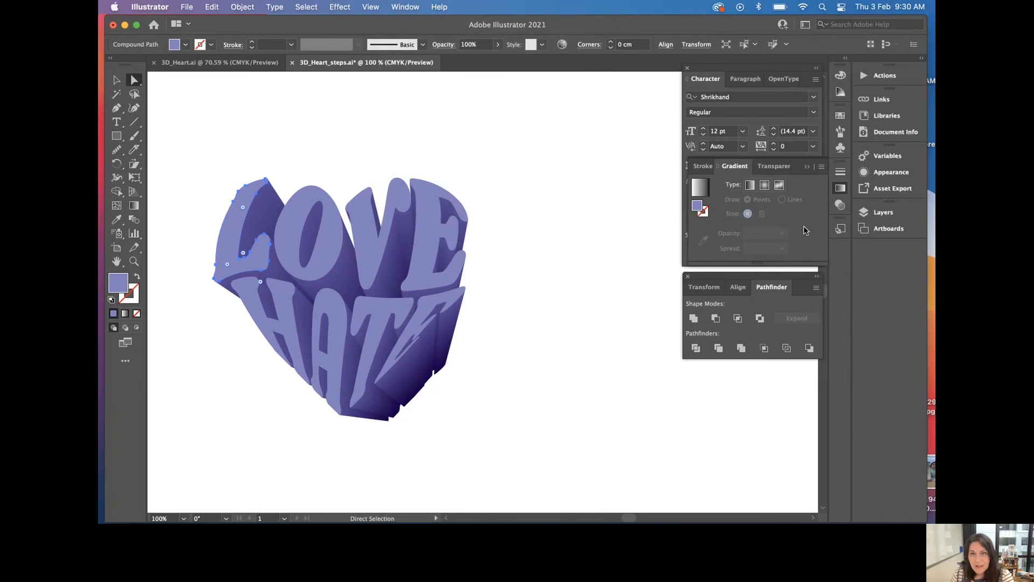
click(779, 185)
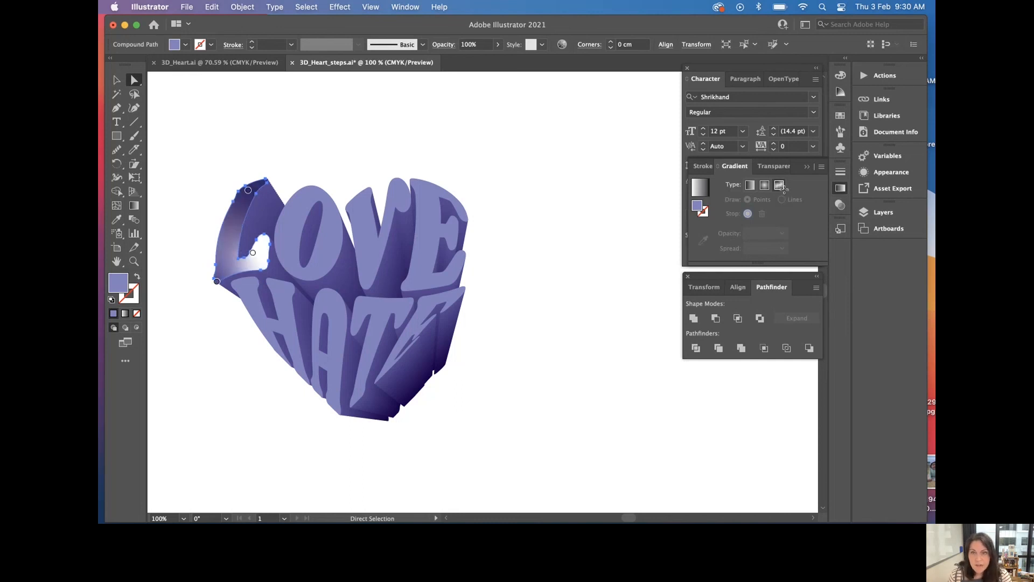
drag(216, 281, 226, 262)
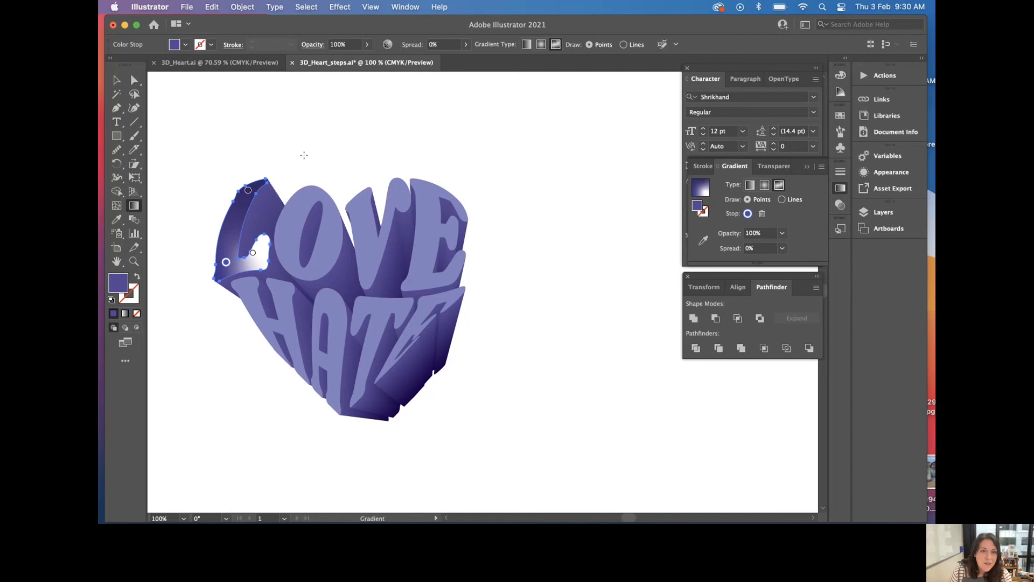
Step: Recolour the L's upper gradient stop with swatch C=12 M=15 Y=0 and the stop in its foot with C=52 M=49 Y=0 K=0
click(247, 191)
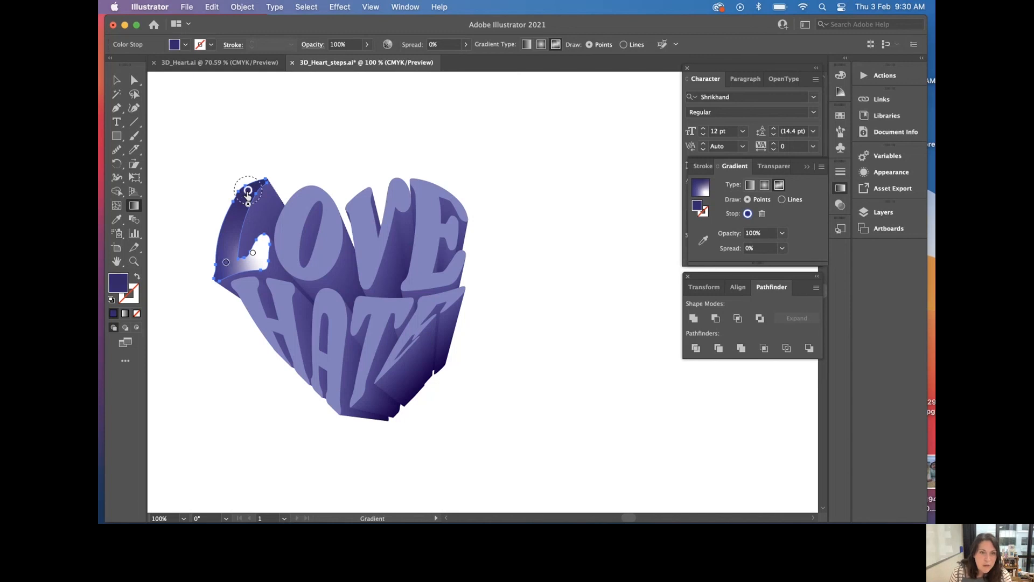
double_click(248, 191)
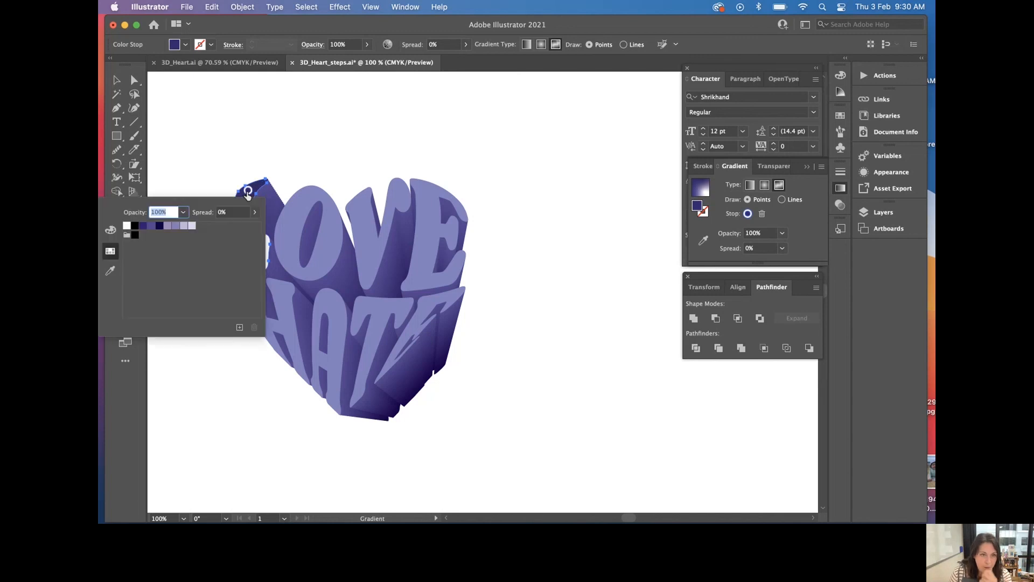
click(192, 225)
click(234, 165)
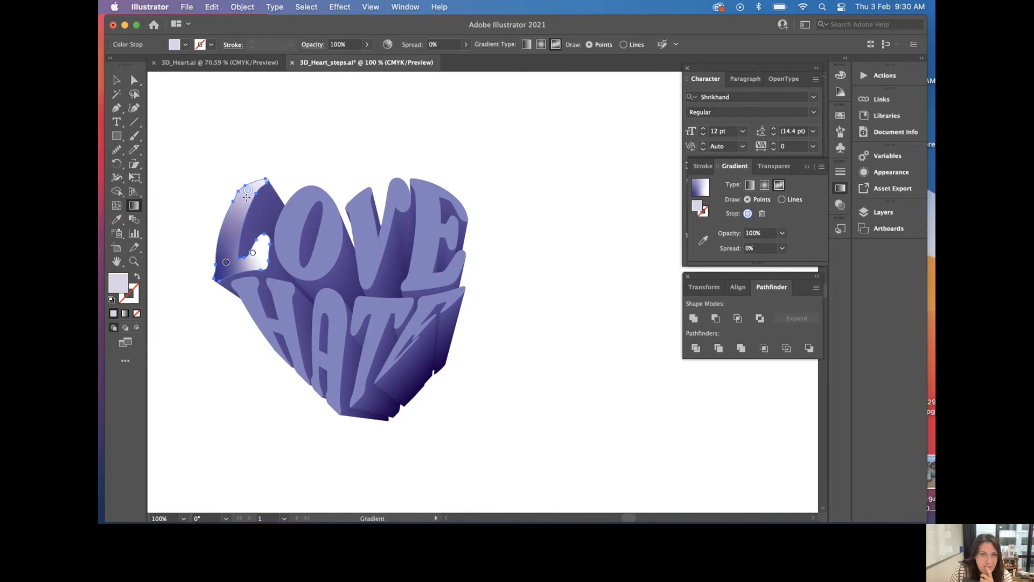
double_click(253, 253)
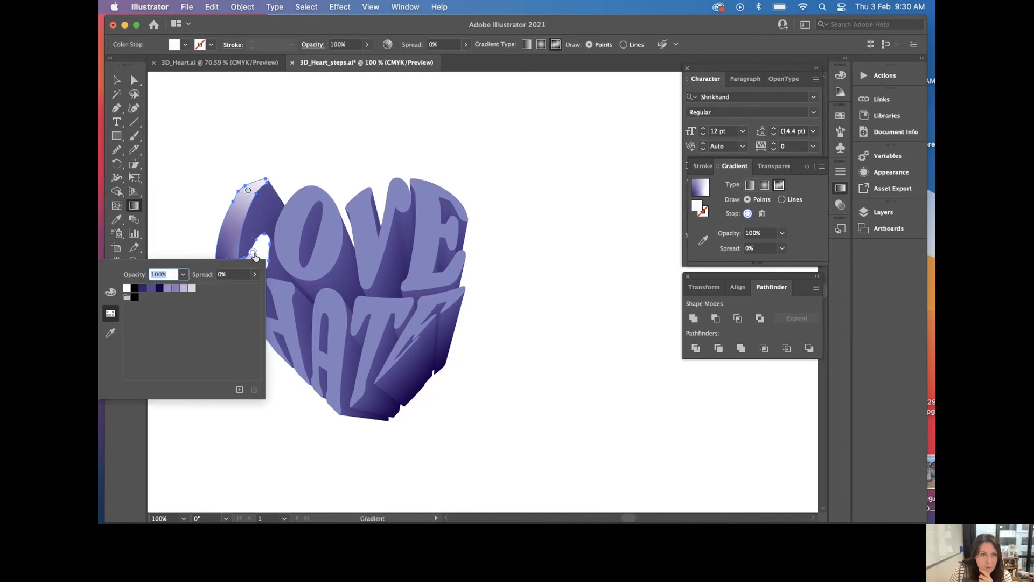
click(176, 287)
click(204, 199)
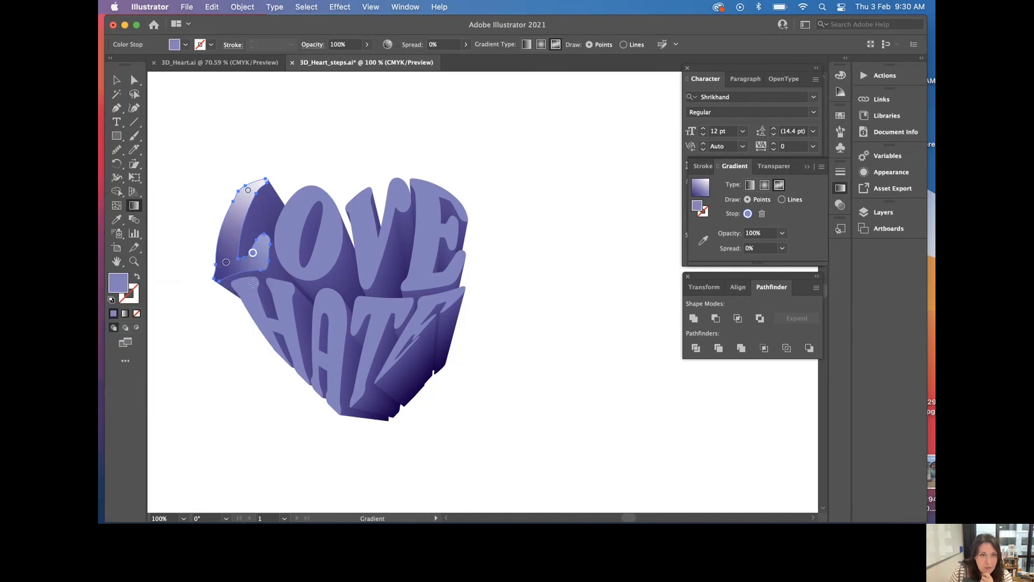
Step: Reposition the lower-left and upper colour stops of the front L's freeform gradient, moving both slightly down, and deselect the letter
drag(226, 263, 226, 272)
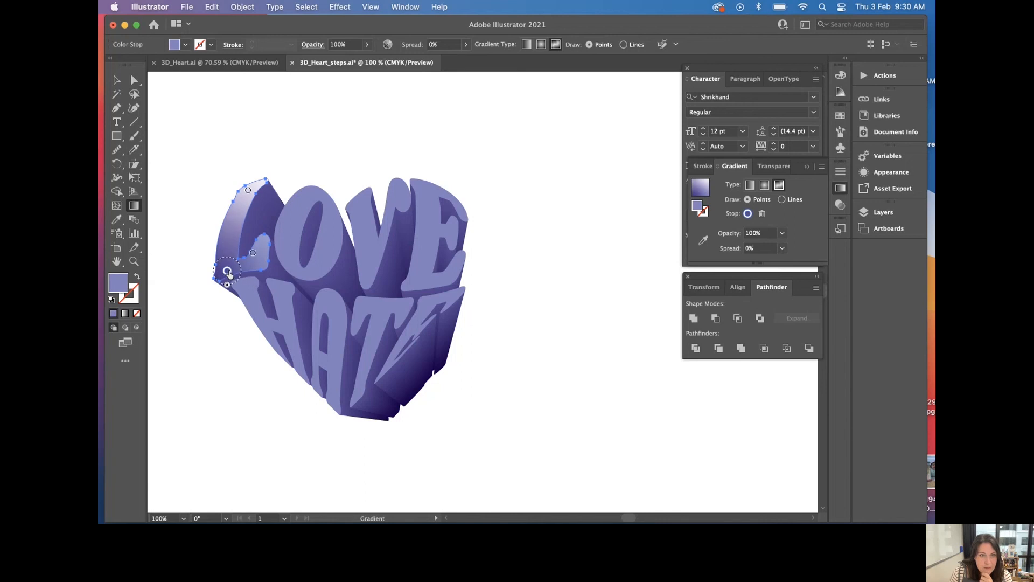
mouse_move(248, 190)
mouse_down()
mouse_move(245, 237)
mouse_move(248, 197)
mouse_up()
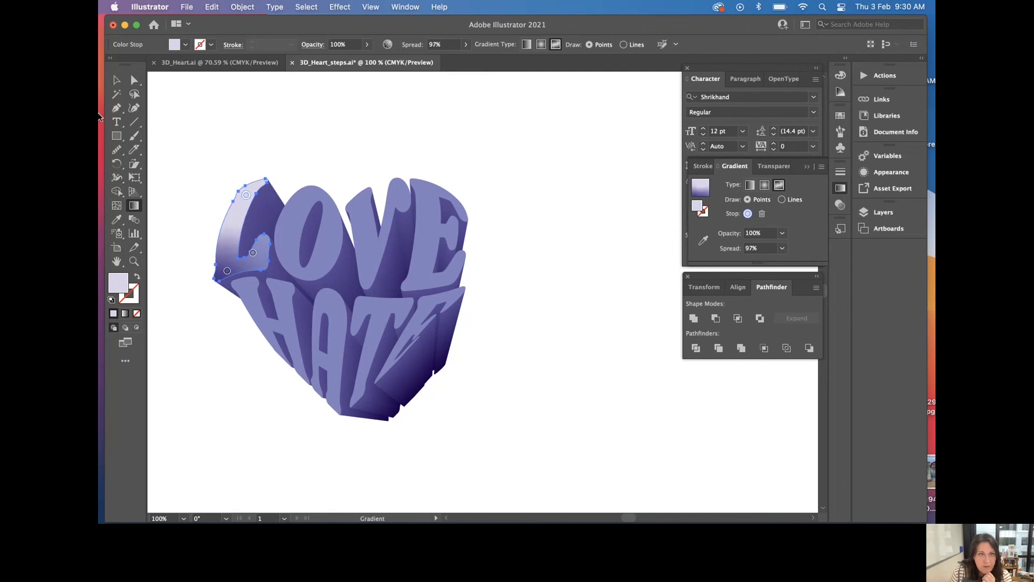
click(116, 80)
click(269, 107)
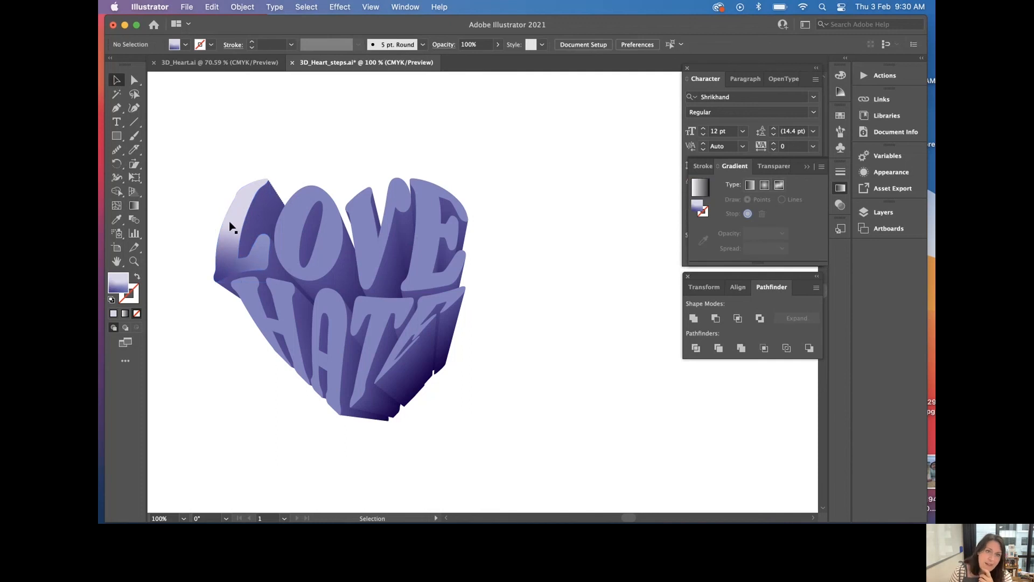
Step: Copy the L's freeform gradient onto the front O of LOVE with the Eyedropper
key(a)
click(294, 229)
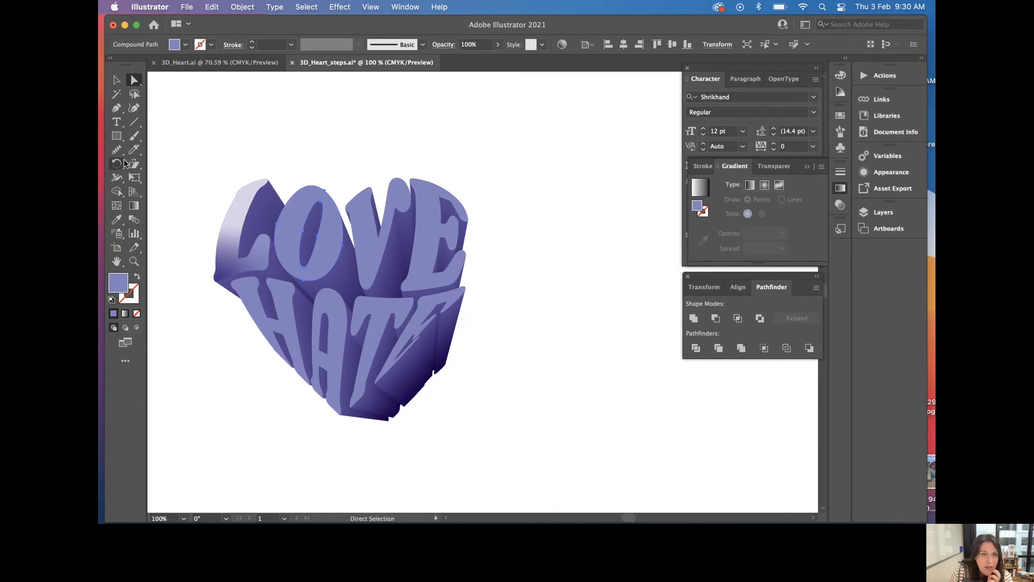
click(117, 219)
click(238, 228)
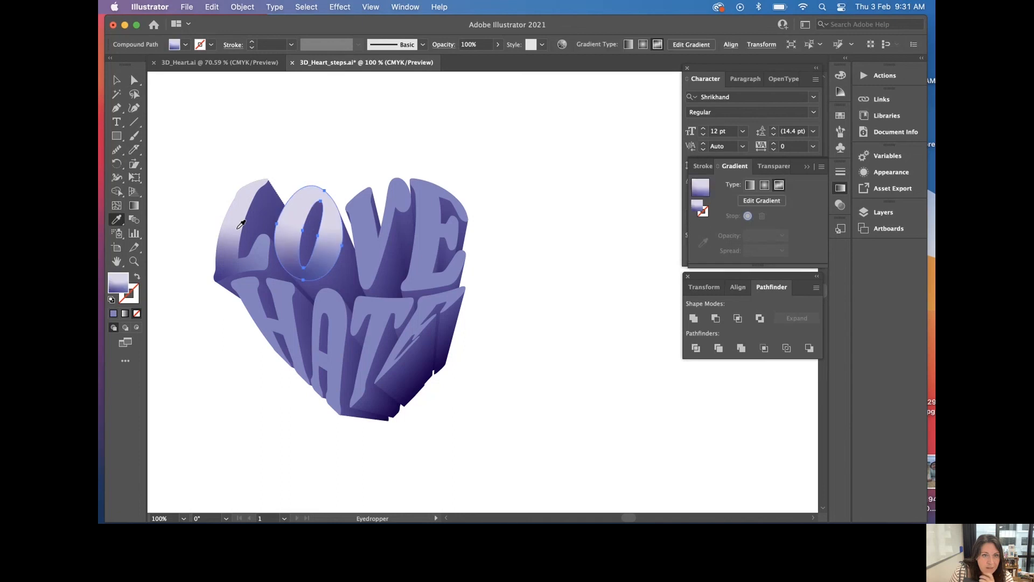
Step: Edit the O's freeform gradient by repositioning its lower-left, upper and lower-right colour stops along the letter's stroke
click(117, 79)
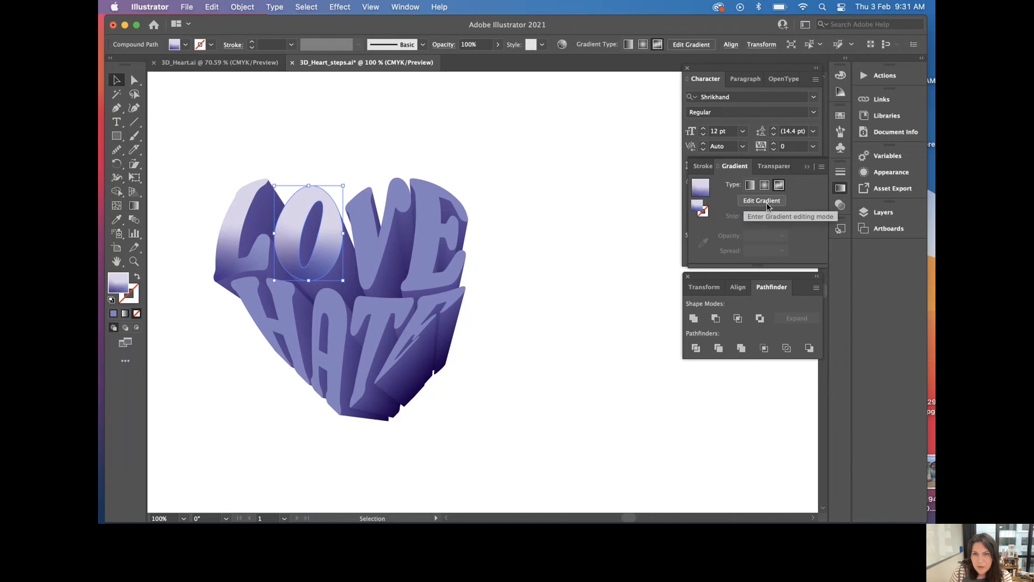
click(765, 203)
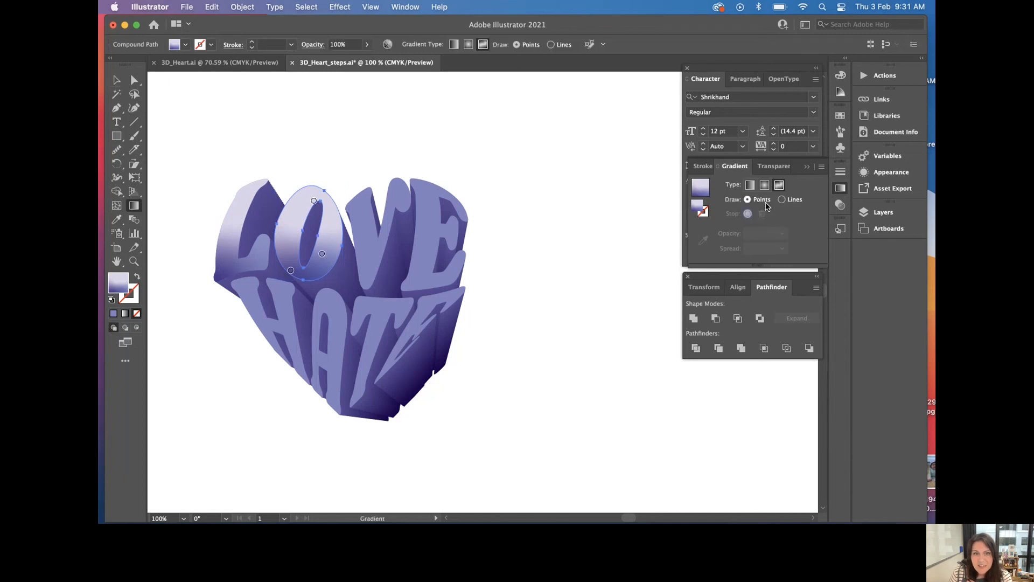
drag(304, 272, 290, 263)
drag(314, 200, 304, 201)
click(322, 255)
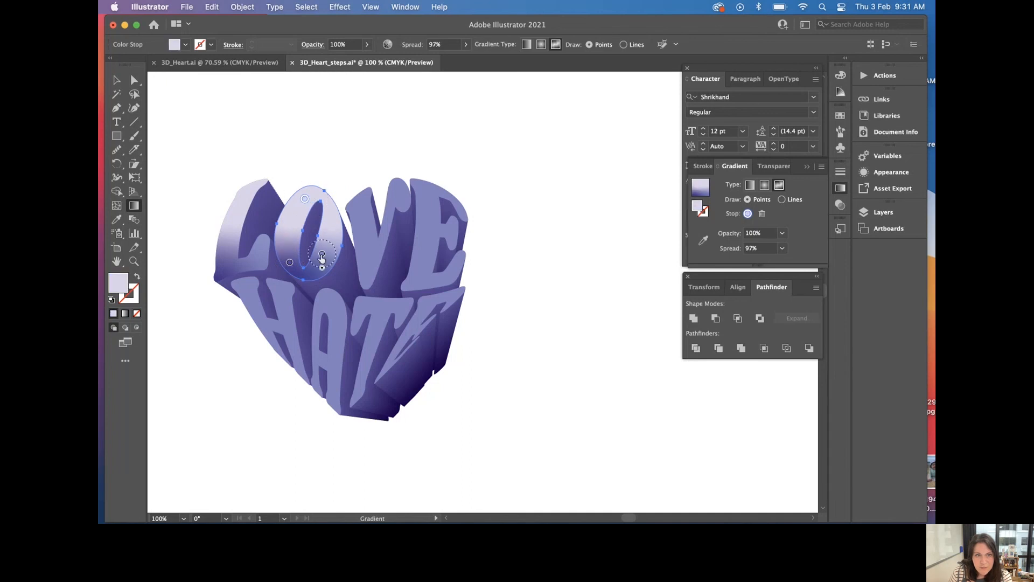
drag(322, 254, 329, 242)
key(v)
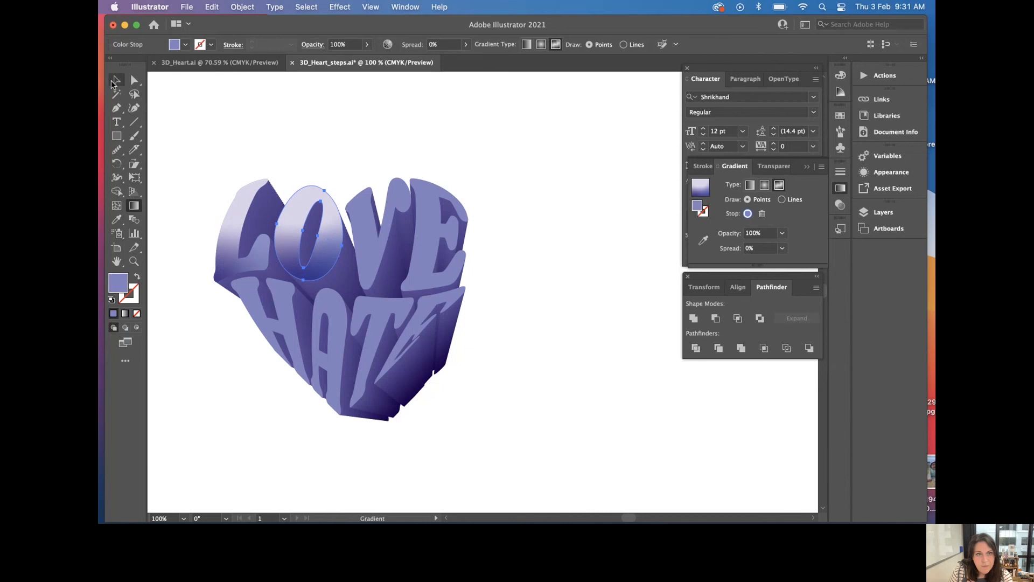
click(350, 143)
Step: Examine the front lettering and its sparkle highlights in the finished 3D_Heart.ai file, and return to 3D_Heart_steps.ai
click(272, 62)
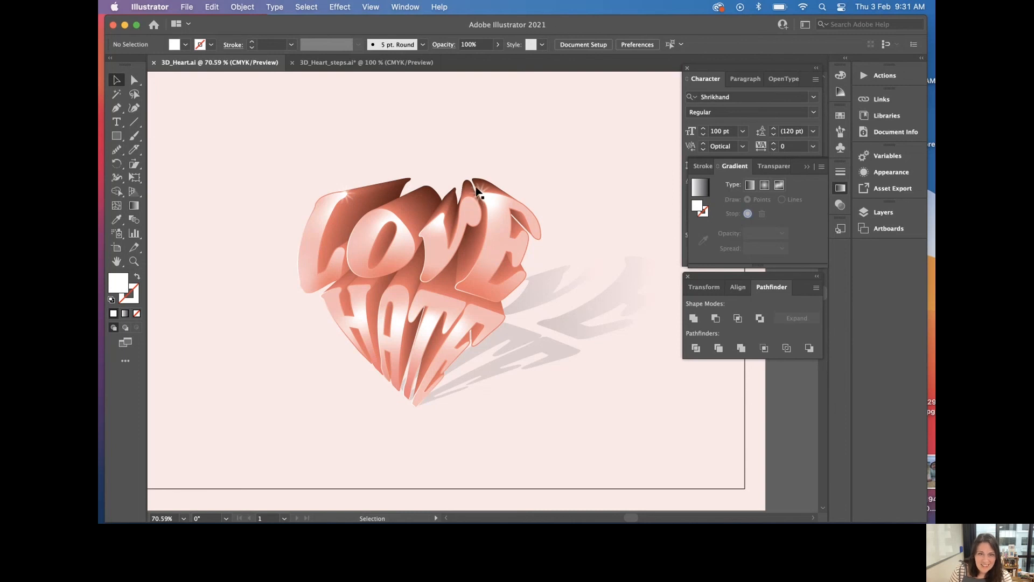
click(460, 291)
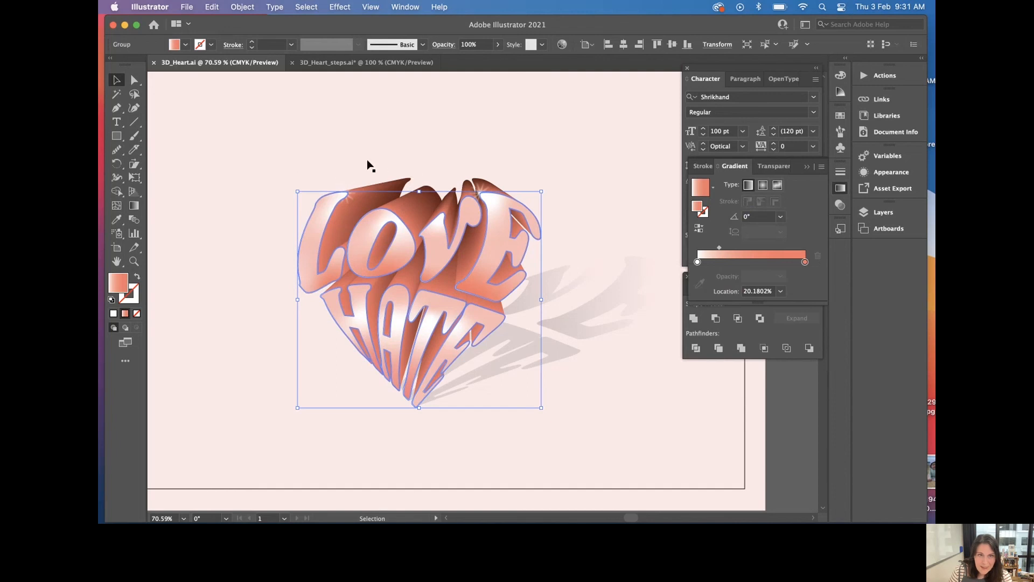
click(346, 187)
click(481, 194)
click(325, 64)
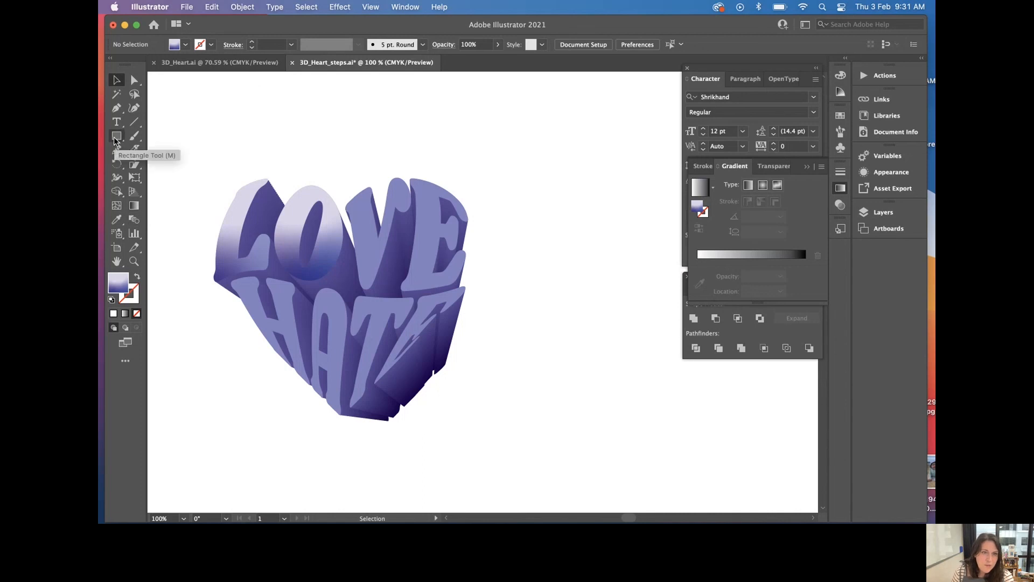
Step: Try a 10-point star with Radius 1 of 0.2 cm and Radius 2 of 1.7639 cm above LOVE, and delete it
drag(114, 139, 182, 196)
click(339, 157)
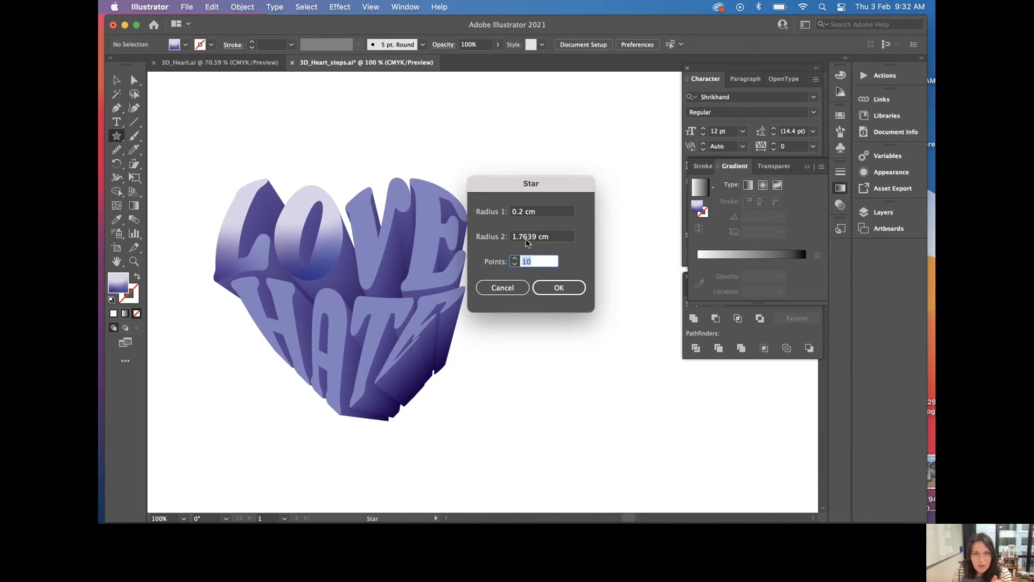
click(565, 288)
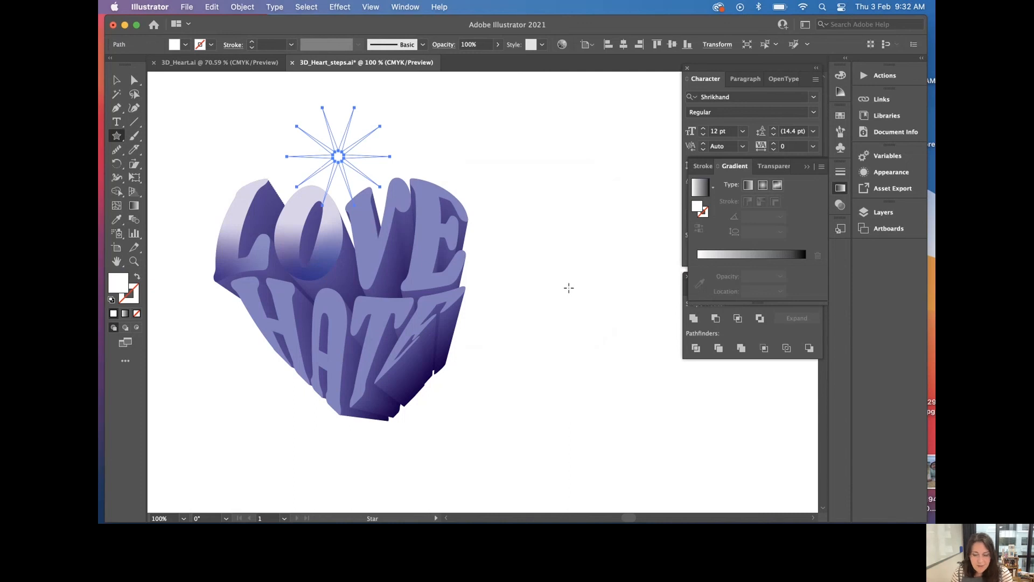
key(Delete)
Step: Try a 10-point star with Radius 1 raised to 1.2 cm above the L, and delete it
click(266, 124)
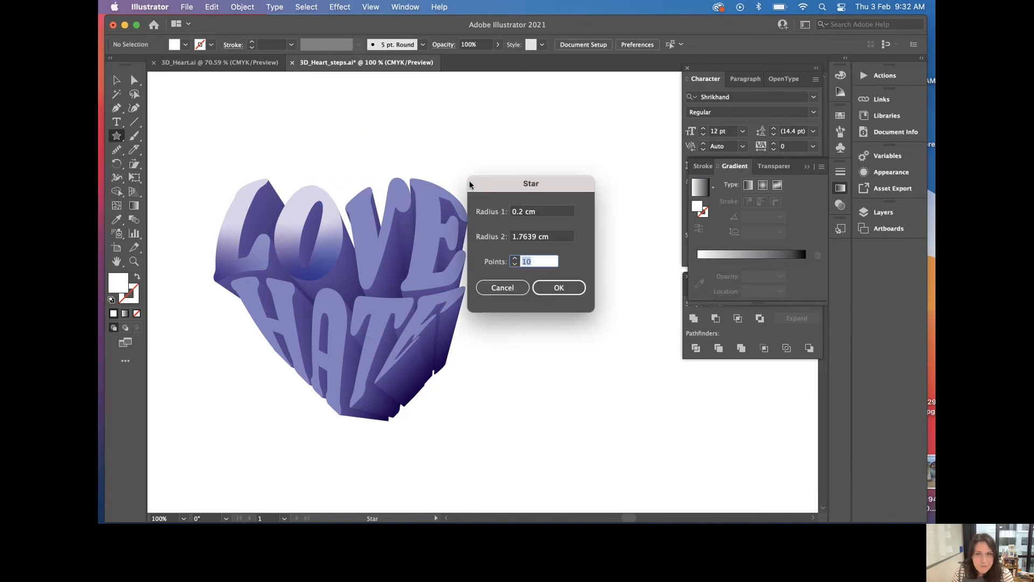
double_click(514, 212)
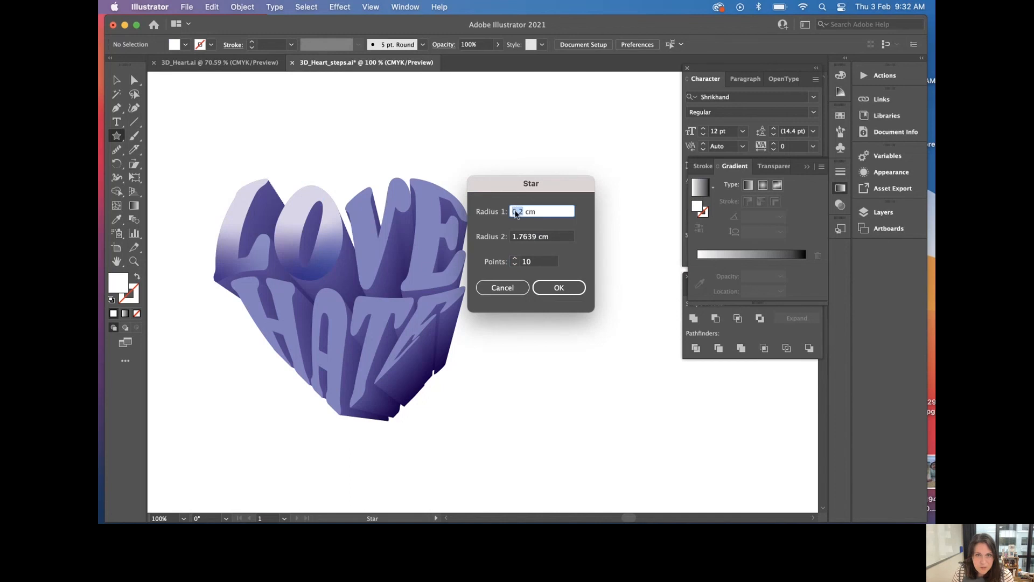
click(558, 287)
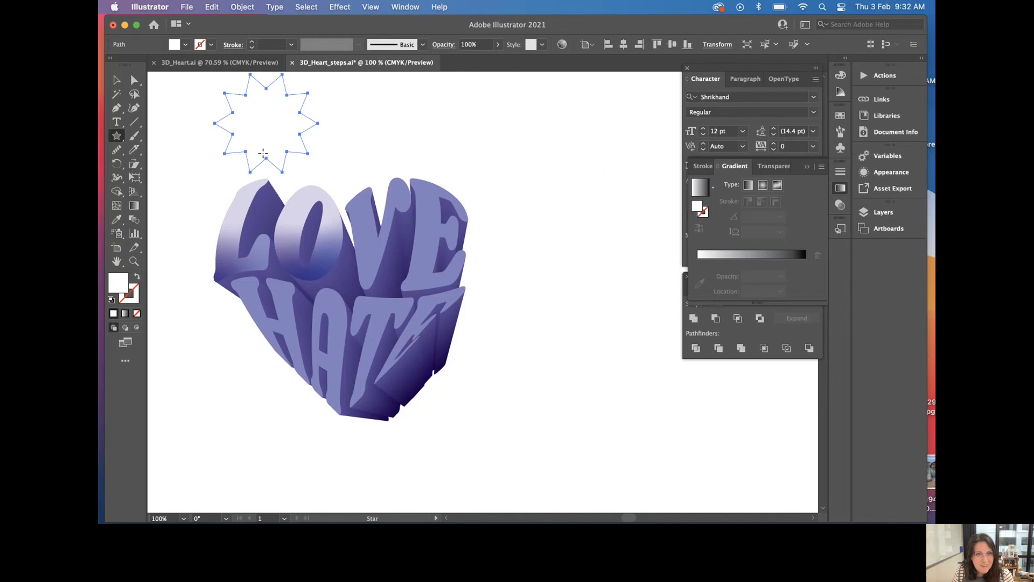
key(Delete)
Step: Create a 10-point star above LOVE with Radius 1 of 0.2 cm and Radius 2 of 1.7639 cm
click(283, 148)
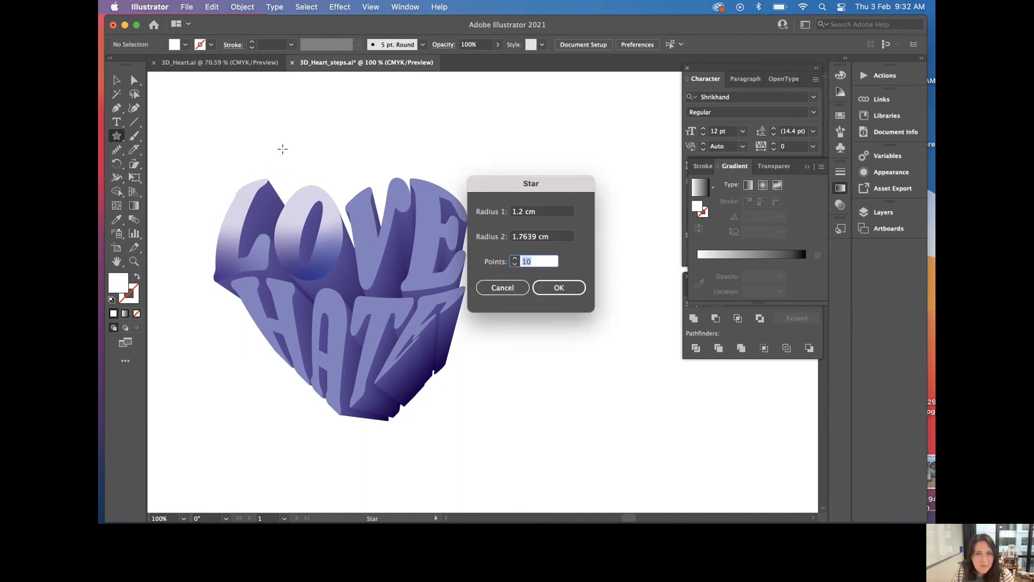
click(512, 212)
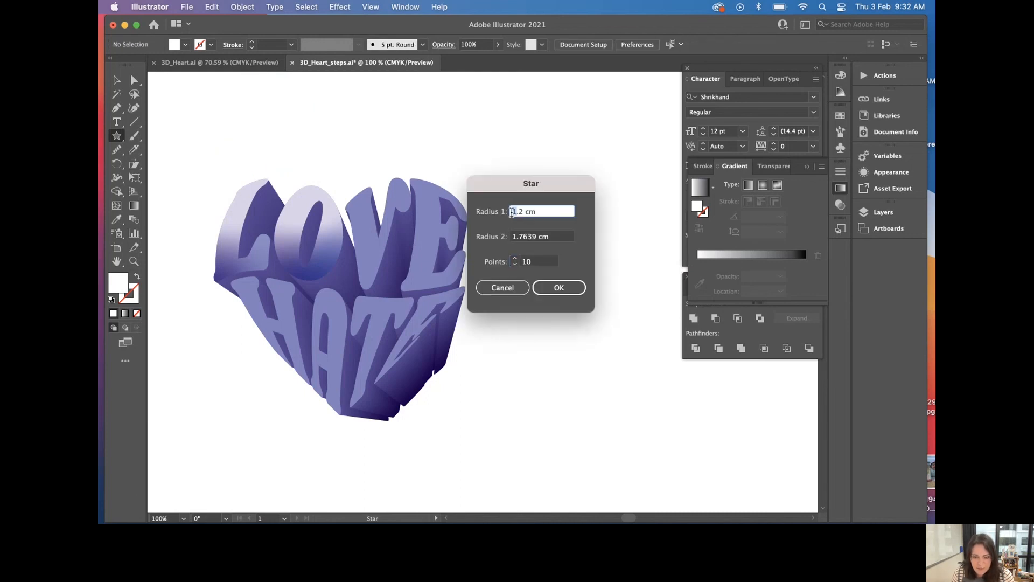
text(0)
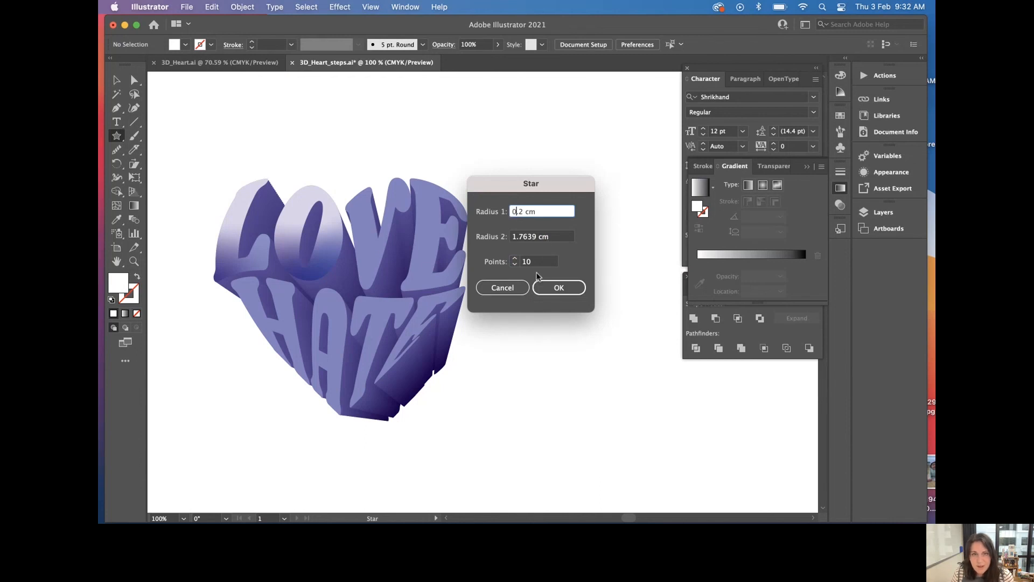
click(560, 287)
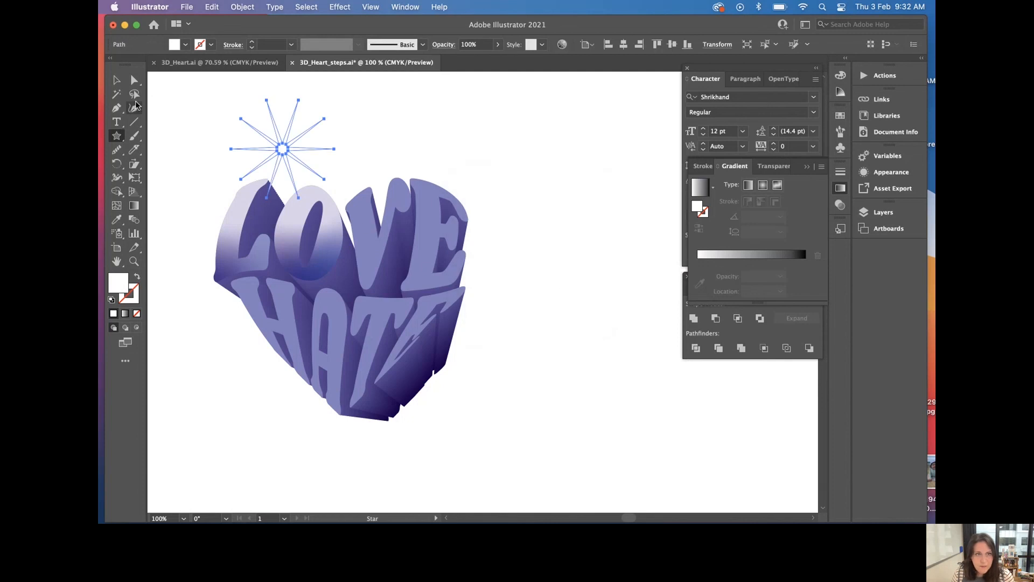
Step: Fill the star with swatch C=24 M=28 Y=0 and move it onto the top of the front L
click(117, 80)
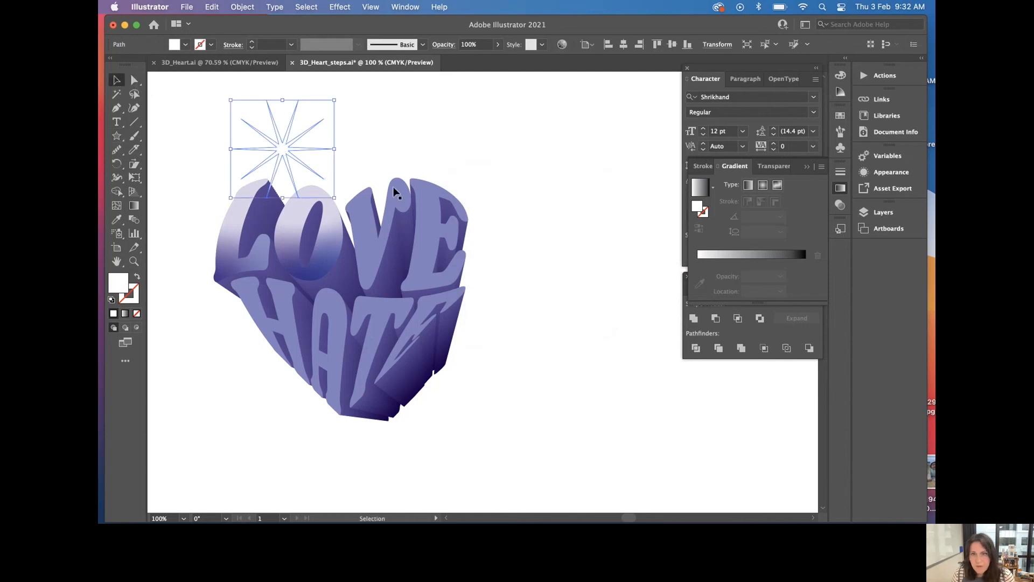
click(845, 117)
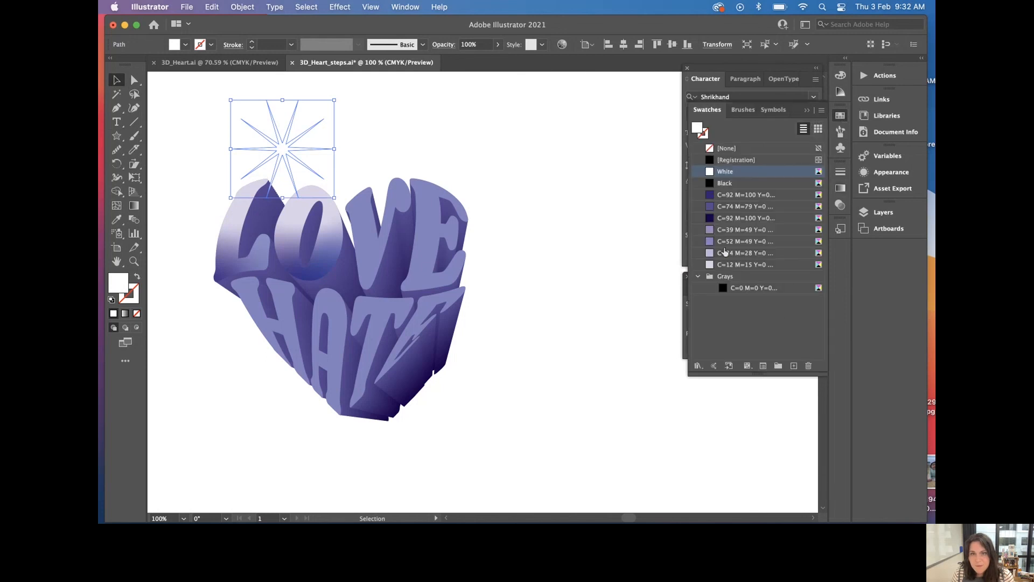
click(719, 252)
drag(283, 159, 243, 188)
click(527, 192)
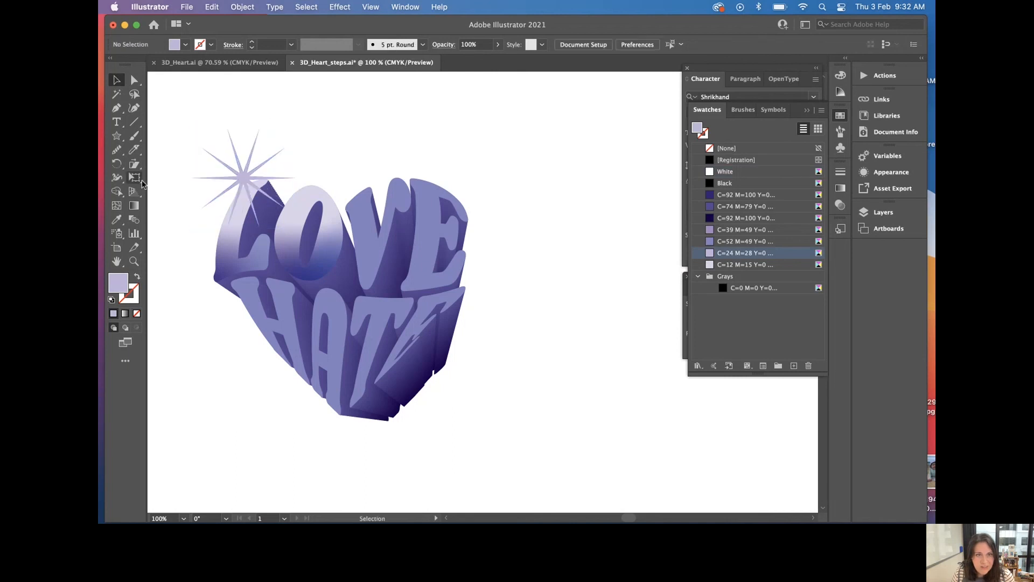
Step: Draw a large background rectangle around the heart, fill it with swatch C=92 M=100 Y=0 K=64 and send it to the back
click(123, 137)
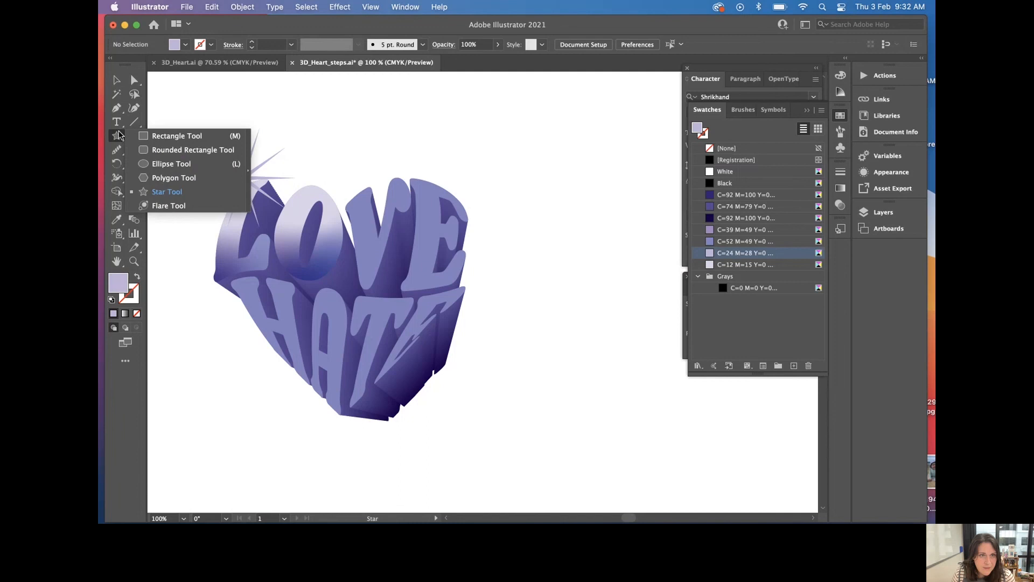
click(183, 140)
mouse_move(161, 93)
mouse_down()
mouse_move(549, 473)
mouse_move(619, 496)
mouse_up()
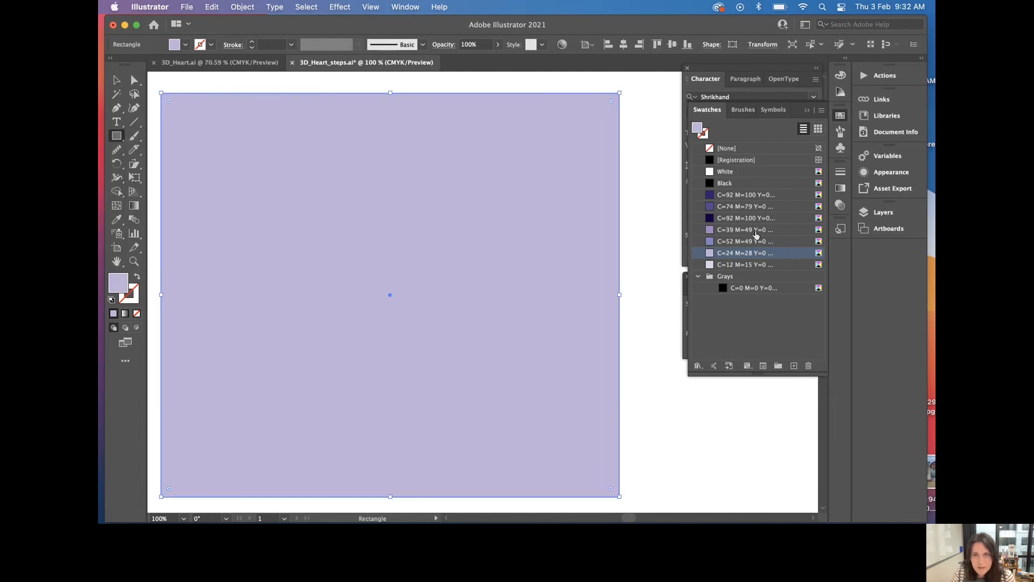
click(724, 218)
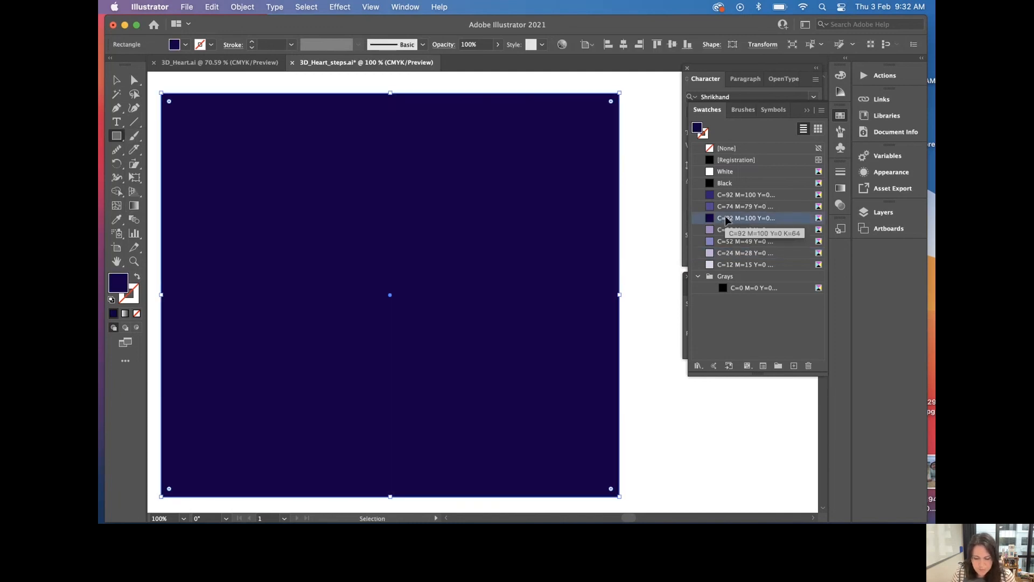
key(super+shift+bracketleft)
Step: Recolour the star white and scale it down to about half its size on the upper edge of the L
click(116, 80)
click(251, 182)
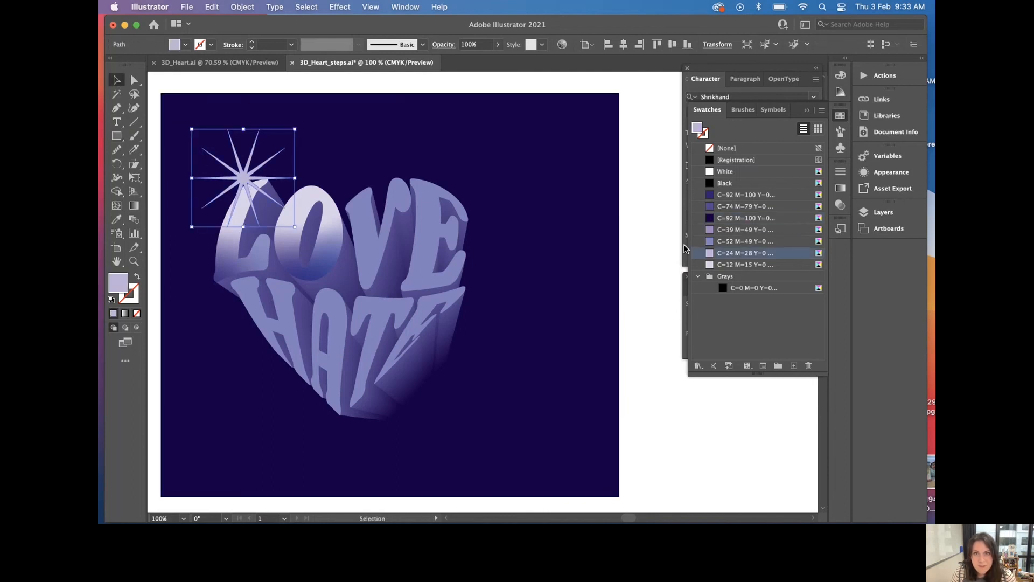
click(737, 174)
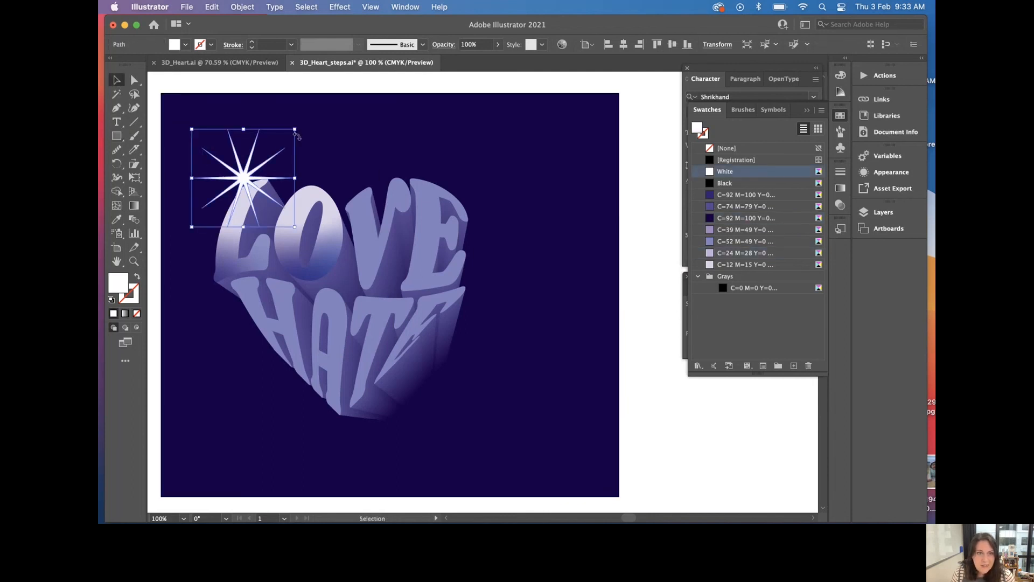
drag(295, 131, 243, 194)
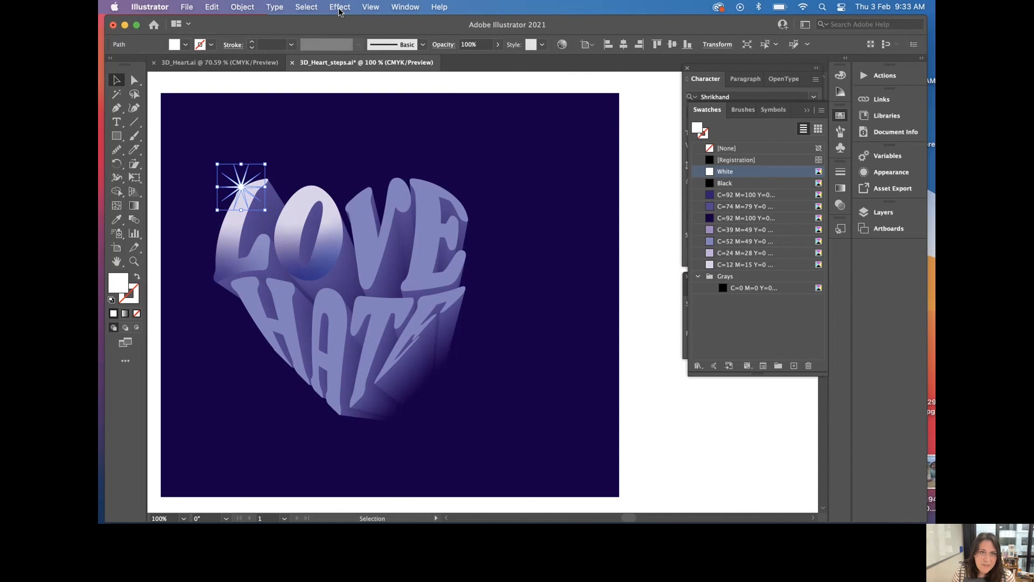
Step: Apply a Gaussian Blur with a radius of 5.2417 pixels to the white star and deselect it
click(340, 7)
mouse_move(420, 263)
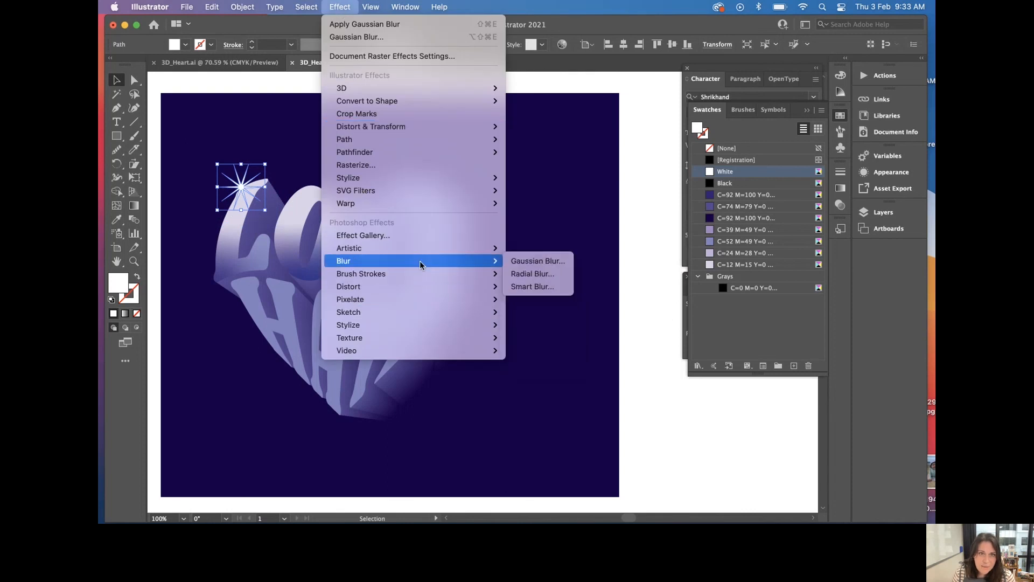
click(529, 263)
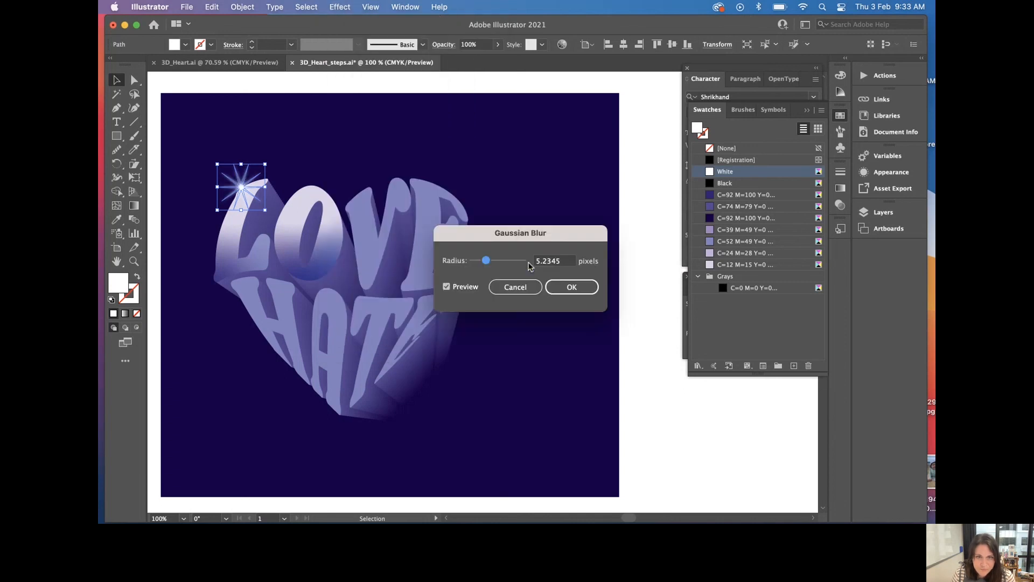
mouse_move(487, 263)
mouse_down()
mouse_move(503, 261)
mouse_move(489, 260)
mouse_up()
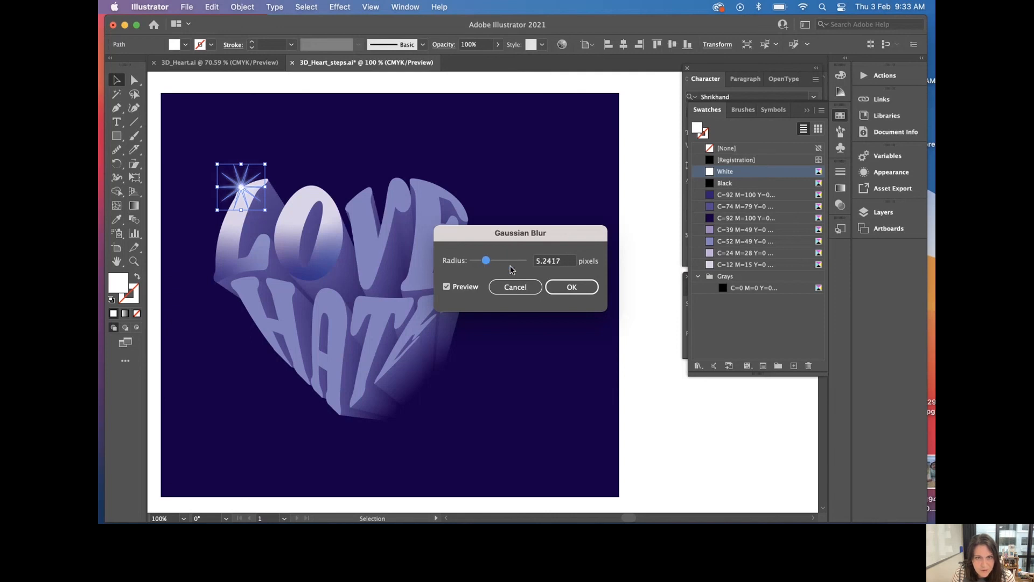
click(571, 287)
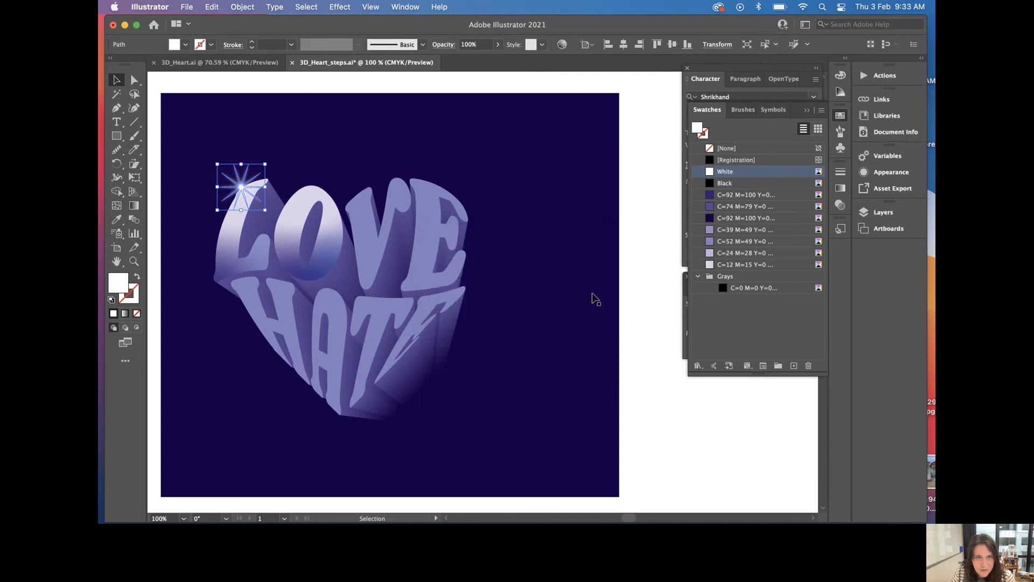
click(654, 236)
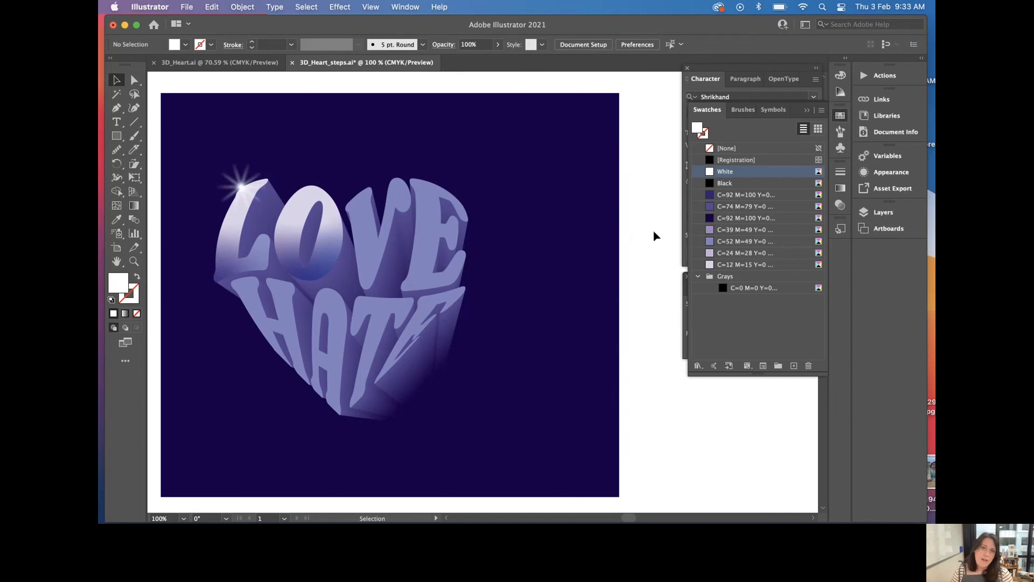